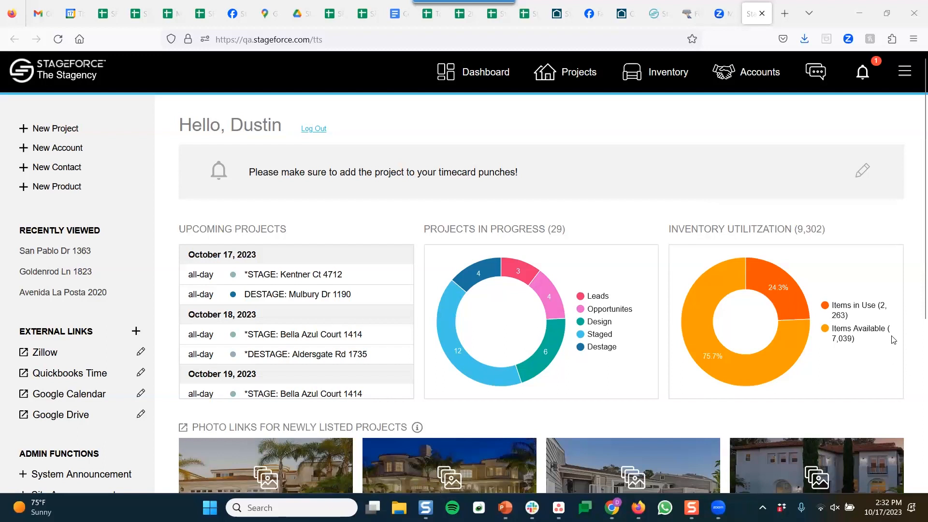
Review the dashboard's donut chart values, then switch to the Inventory product list
{"action": "mouse_move", "coordinate": [792, 302]}
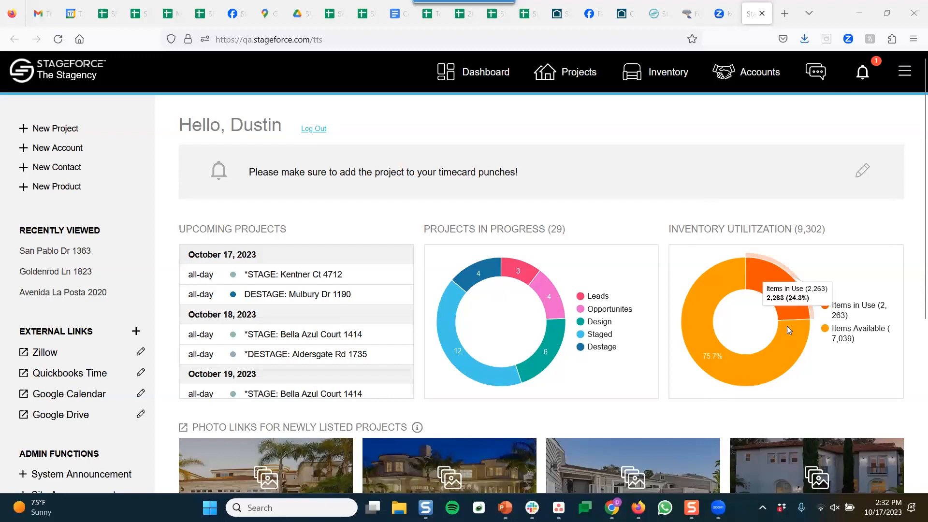
{"action": "mouse_move", "coordinate": [770, 365]}
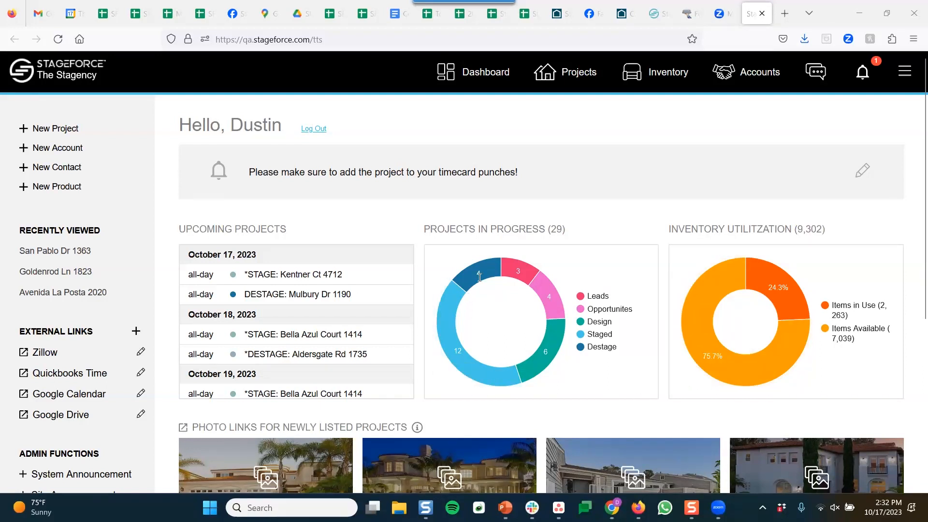
{"action": "mouse_move", "coordinate": [479, 277]}
{"action": "mouse_move", "coordinate": [542, 346]}
{"action": "left_click", "coordinate": [673, 75]}
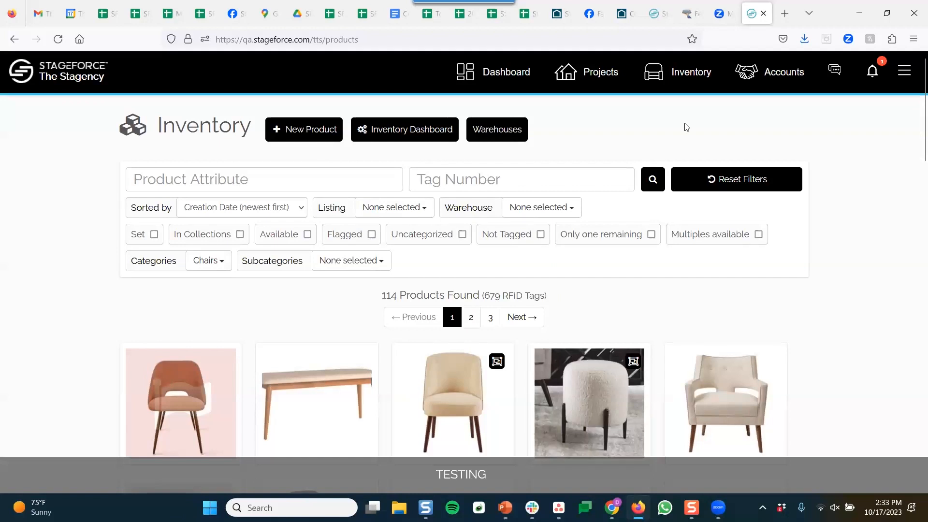
Reset the inventory filters to list all 4778 products, then show only the 12 Flagged products
{"action": "left_click", "coordinate": [725, 182]}
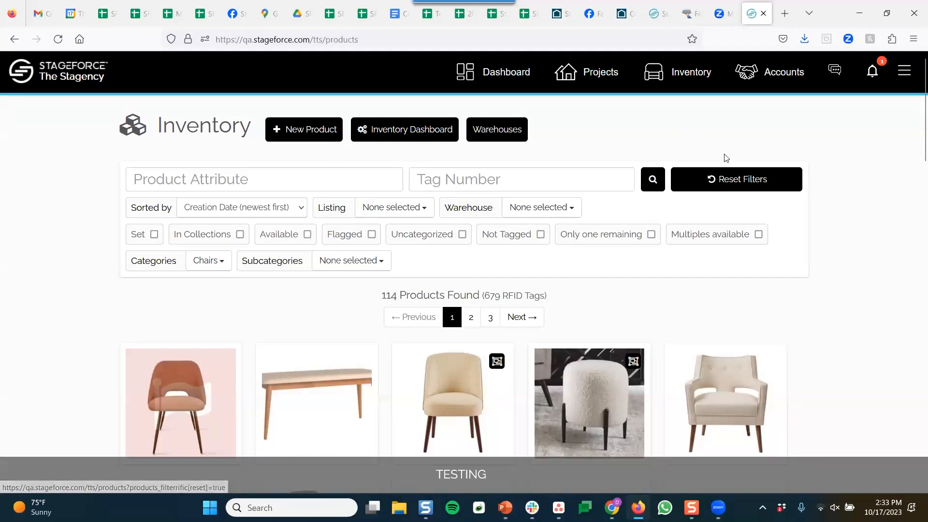
{"action": "scroll", "coordinate": [480, 227], "scroll_direction": "down", "scroll_amount": 8}
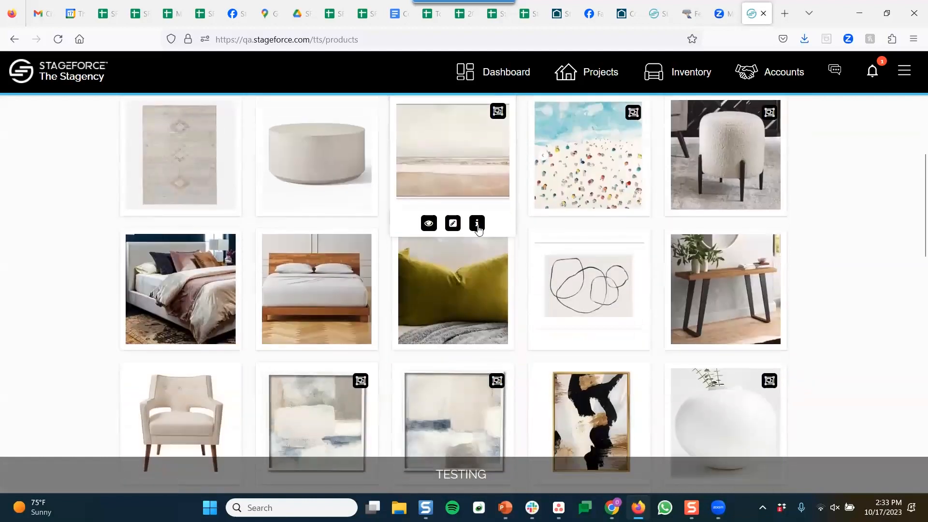
{"action": "scroll", "coordinate": [478, 229], "scroll_direction": "down", "scroll_amount": 4}
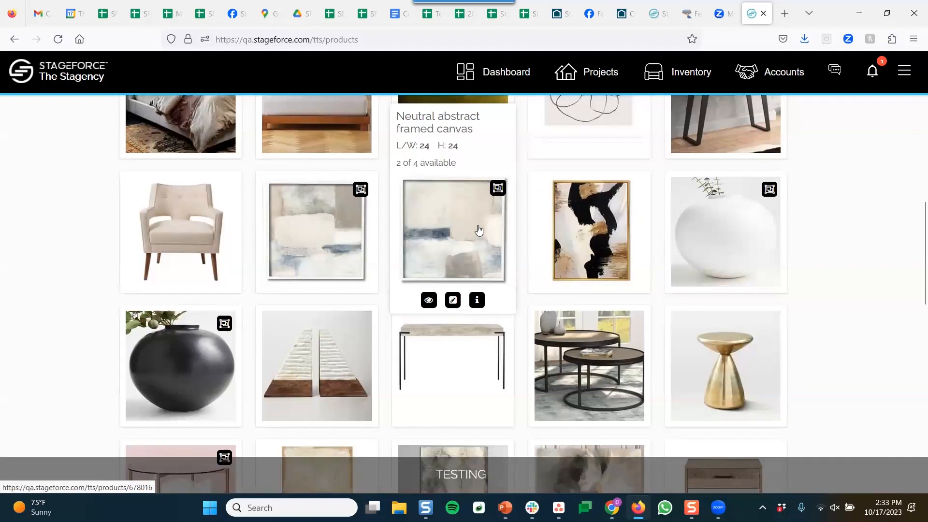
{"action": "scroll", "coordinate": [479, 230], "scroll_direction": "down", "scroll_amount": 5}
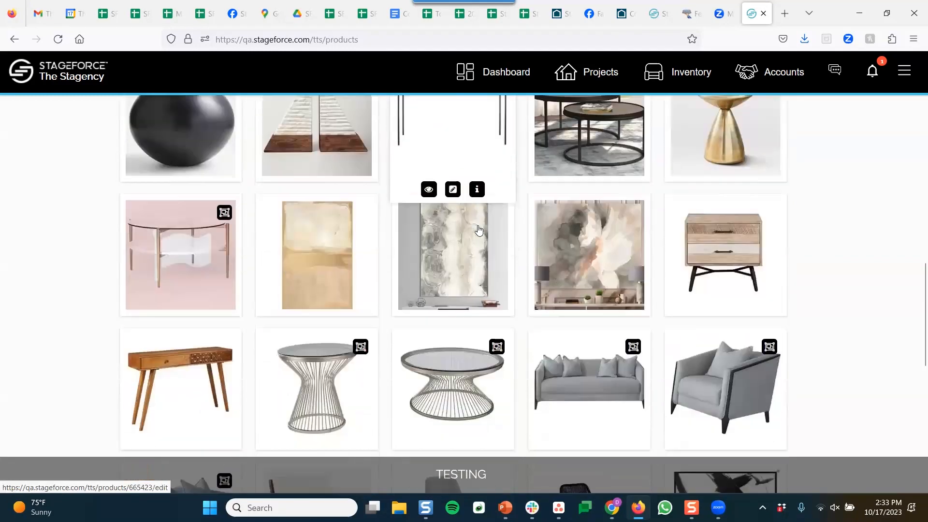
{"action": "scroll", "coordinate": [478, 229], "scroll_direction": "up", "scroll_amount": 5}
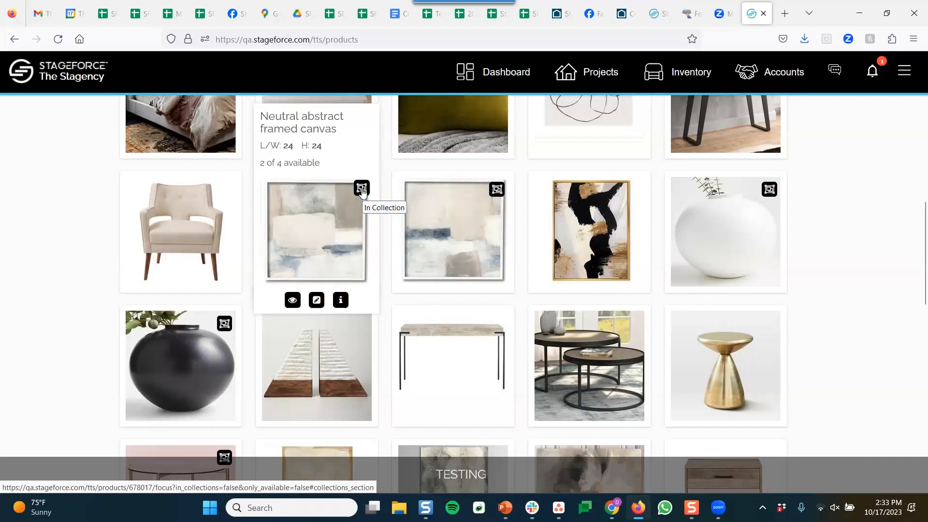
{"action": "scroll", "coordinate": [362, 191], "scroll_direction": "down", "scroll_amount": 4}
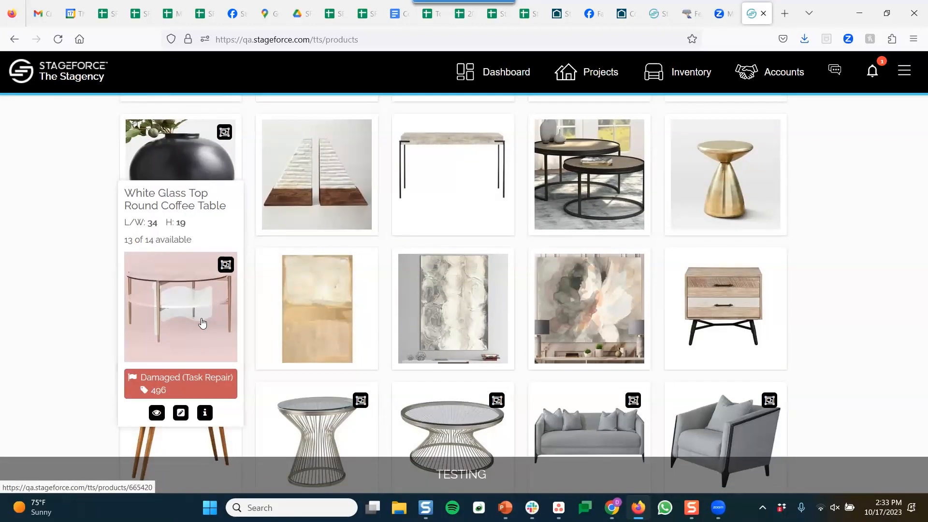
{"action": "scroll", "coordinate": [205, 319], "scroll_direction": "up", "scroll_amount": 6}
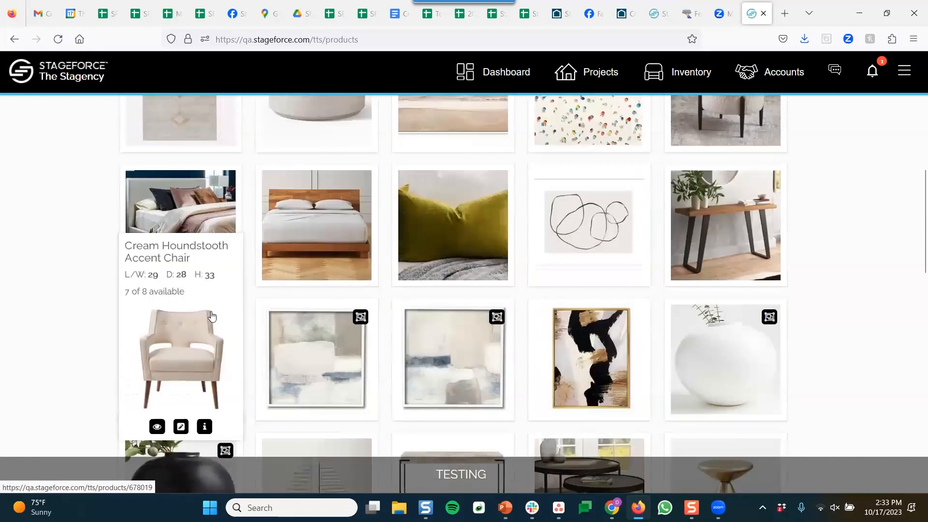
{"action": "scroll", "coordinate": [212, 317], "scroll_direction": "up", "scroll_amount": 7}
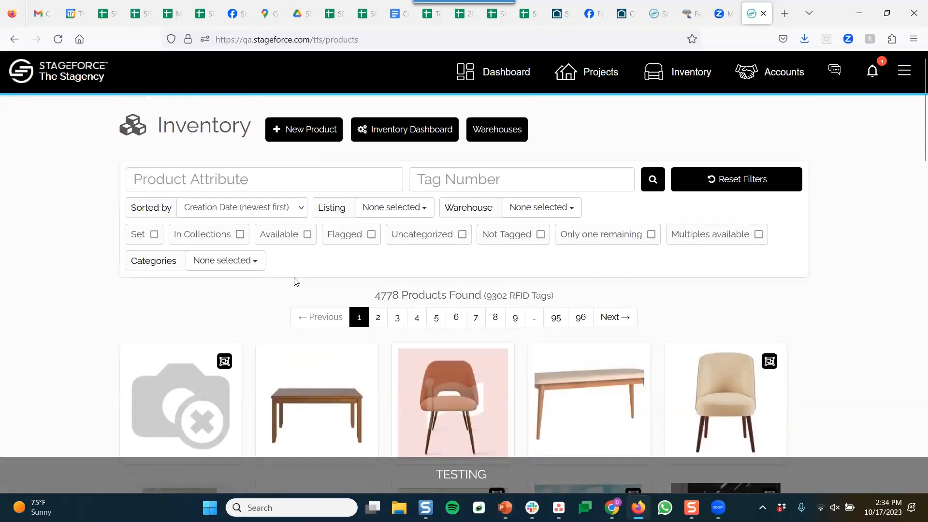
{"action": "left_click", "coordinate": [372, 235]}
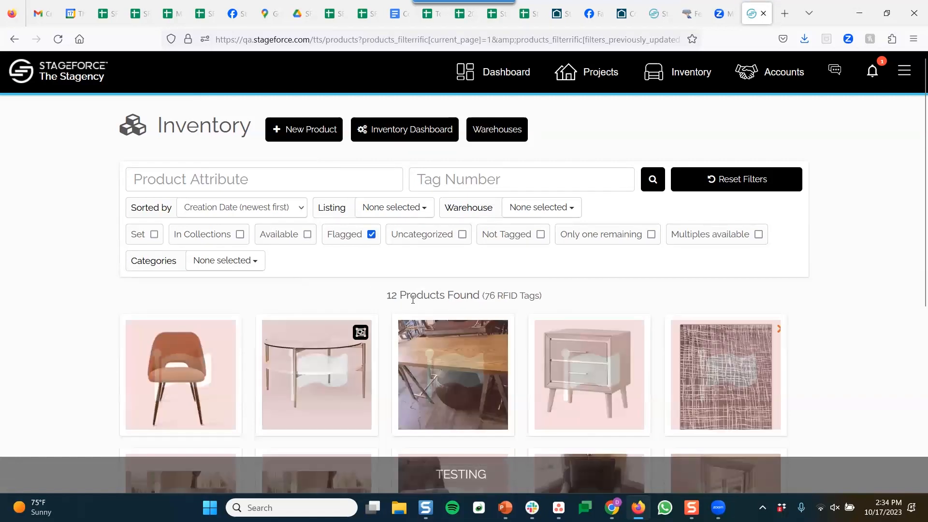
Untick Flagged and filter inventory to Chairs › Bar Stools - Counter Height (30"), 21 products
{"action": "scroll", "coordinate": [411, 297], "scroll_direction": "down", "scroll_amount": 4}
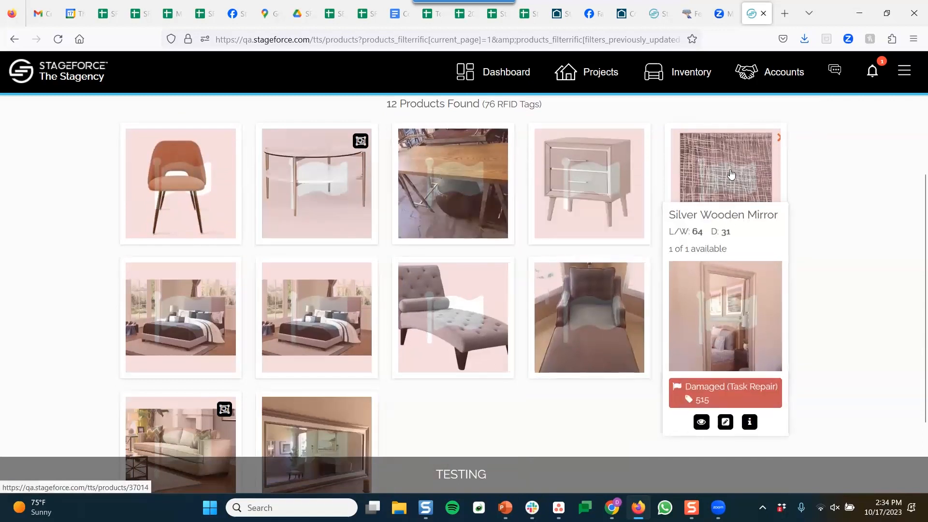
{"action": "scroll", "coordinate": [538, 214], "scroll_direction": "up", "scroll_amount": 1}
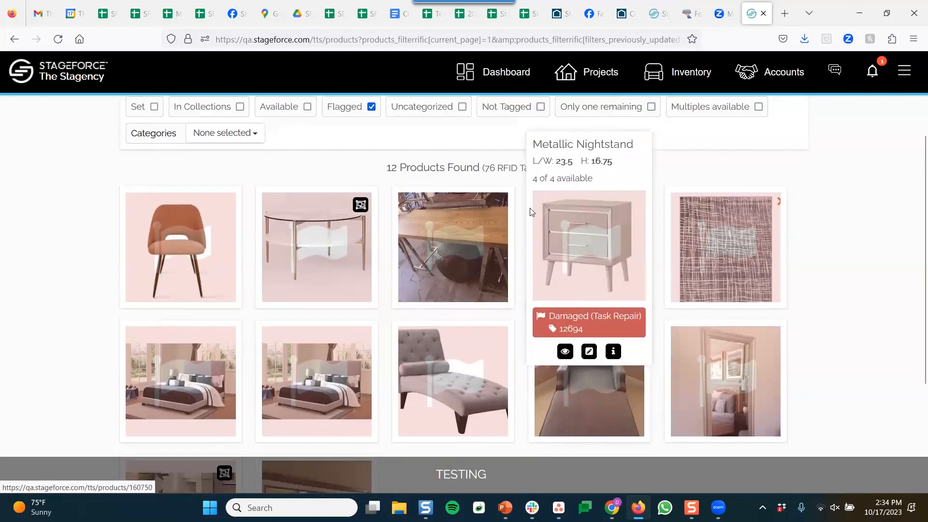
{"action": "left_click", "coordinate": [371, 107]}
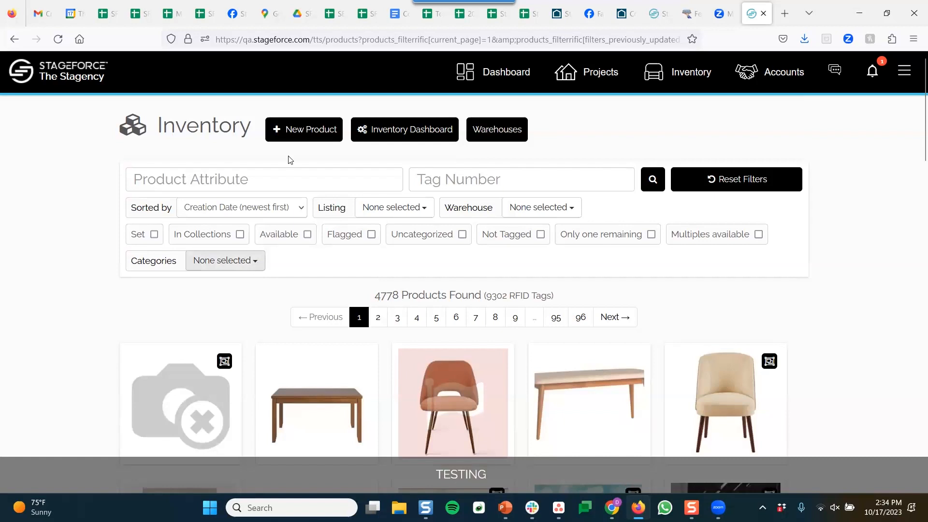
{"action": "left_click", "coordinate": [250, 267]}
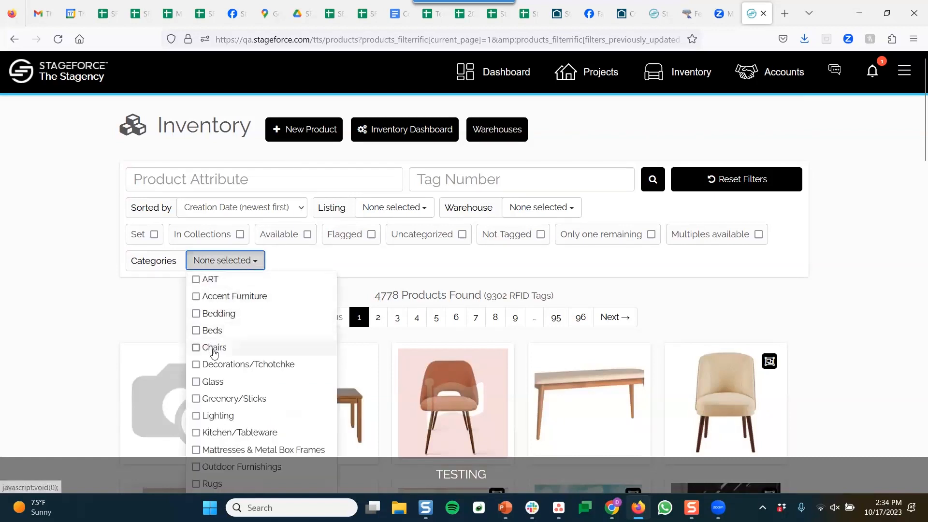
{"action": "scroll", "coordinate": [214, 354], "scroll_direction": "down", "scroll_amount": 2}
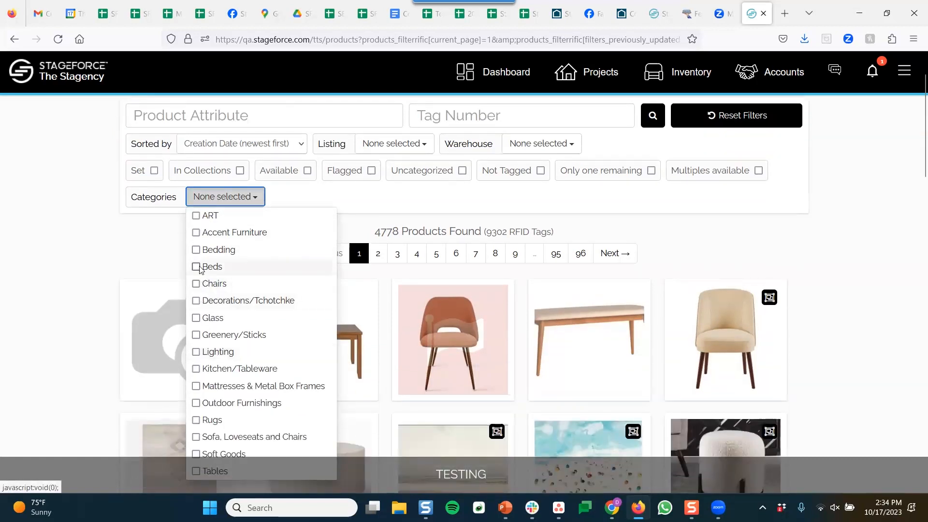
{"action": "left_click", "coordinate": [198, 282]}
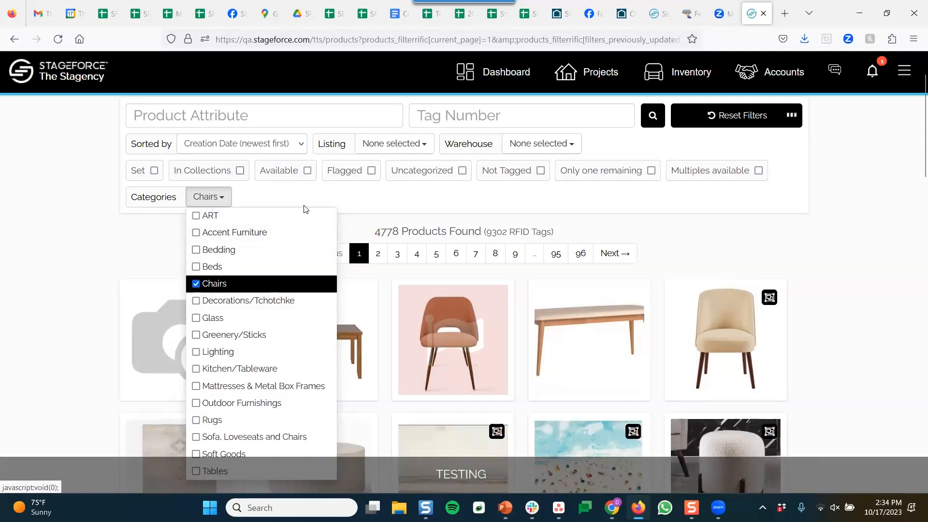
{"action": "left_click", "coordinate": [435, 201]}
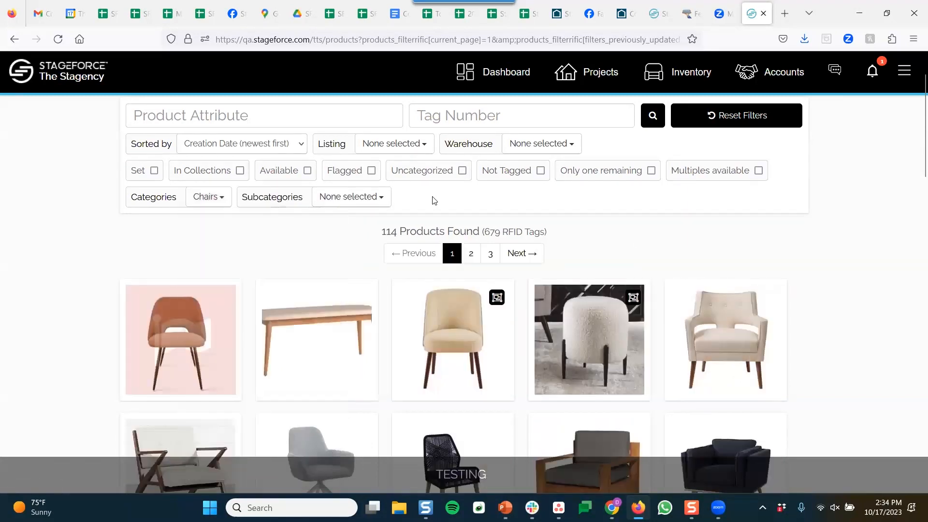
{"action": "scroll", "coordinate": [435, 200], "scroll_direction": "up", "scroll_amount": 2}
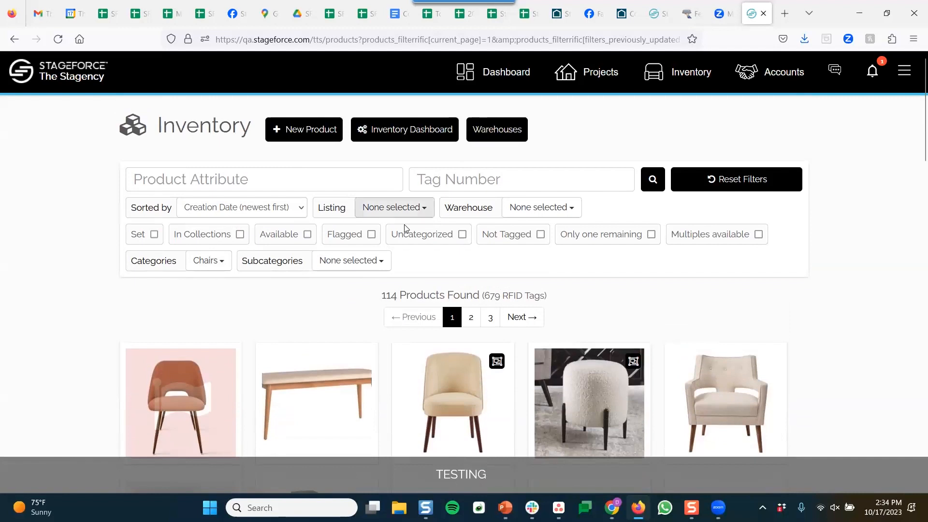
{"action": "left_click", "coordinate": [353, 261]}
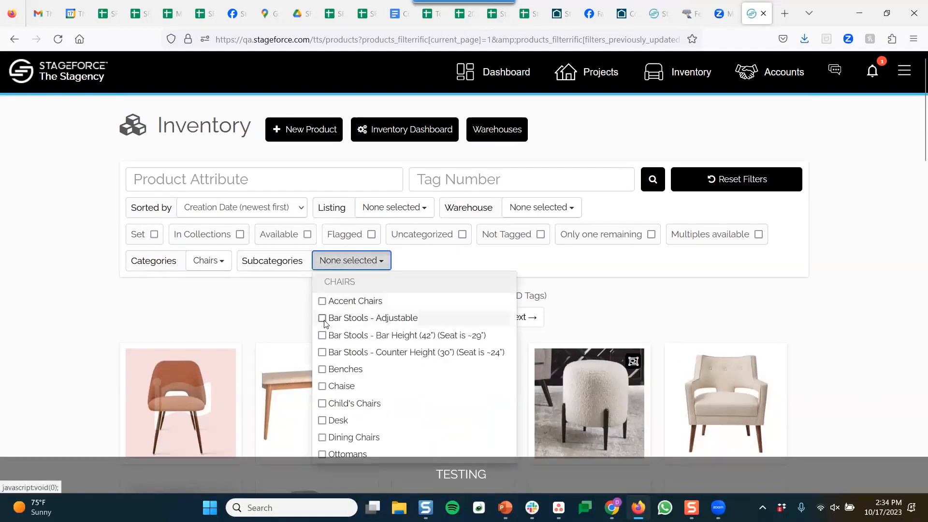
{"action": "left_click", "coordinate": [323, 352]}
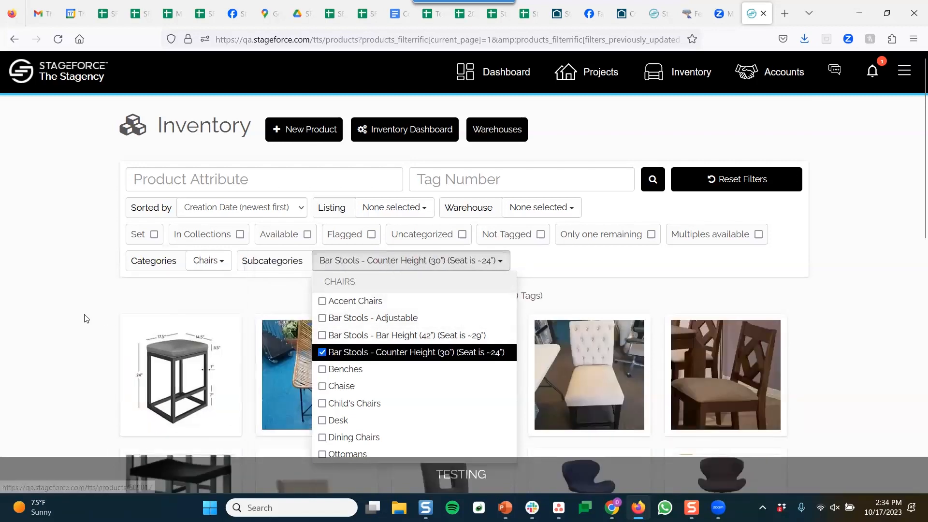
{"action": "left_click", "coordinate": [90, 311]}
Open the Acrylic bar stool with gray seat product page
{"action": "scroll", "coordinate": [121, 284], "scroll_direction": "down", "scroll_amount": 2}
{"action": "scroll", "coordinate": [121, 285], "scroll_direction": "down", "scroll_amount": 4}
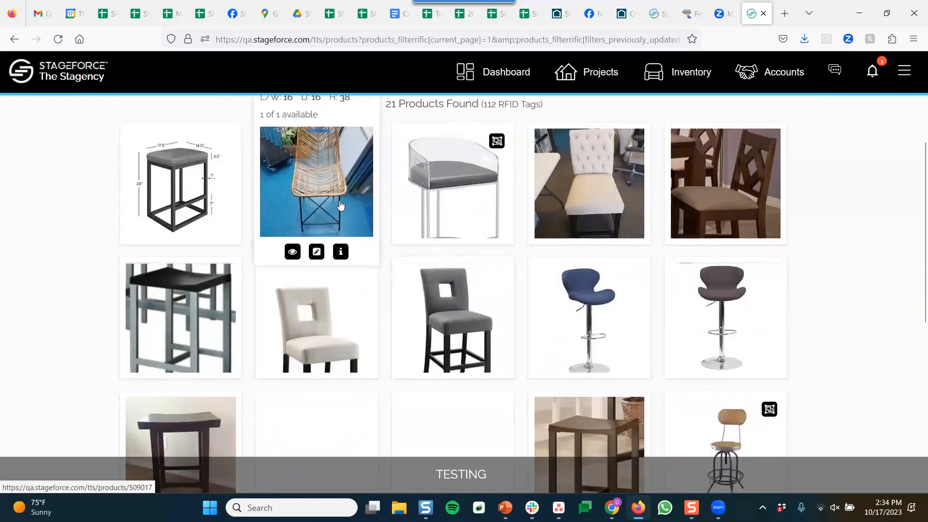
{"action": "scroll", "coordinate": [339, 212], "scroll_direction": "up", "scroll_amount": 2}
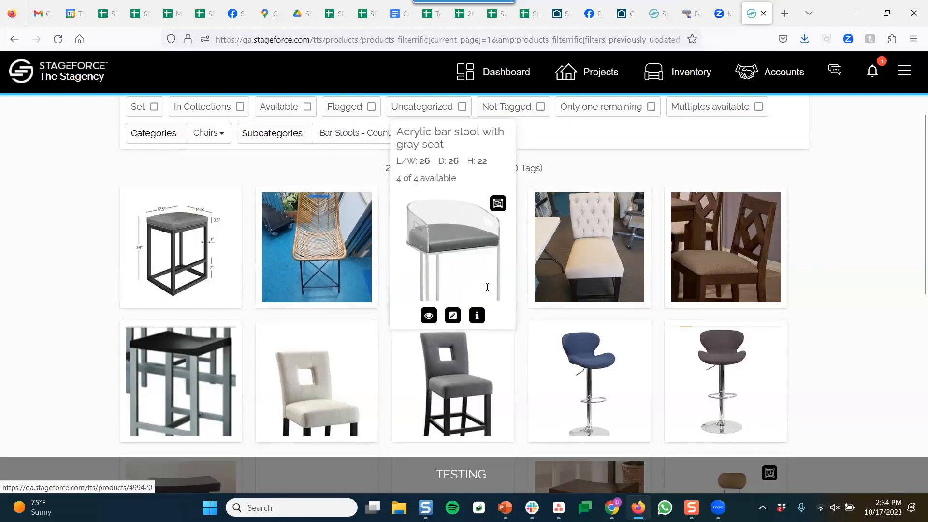
{"action": "left_click", "coordinate": [488, 287]}
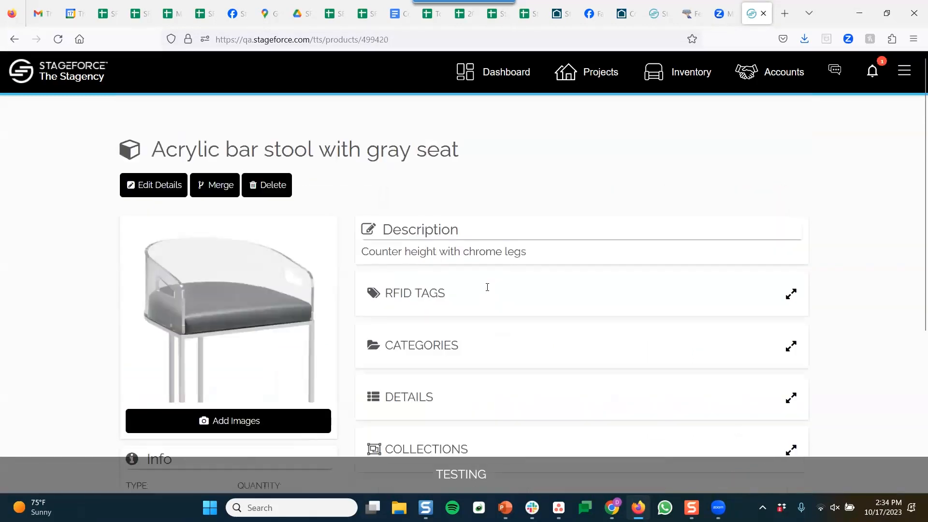
Expand the Acrylic bar stool's RFID tags to view its four tags
{"action": "left_click", "coordinate": [452, 294]}
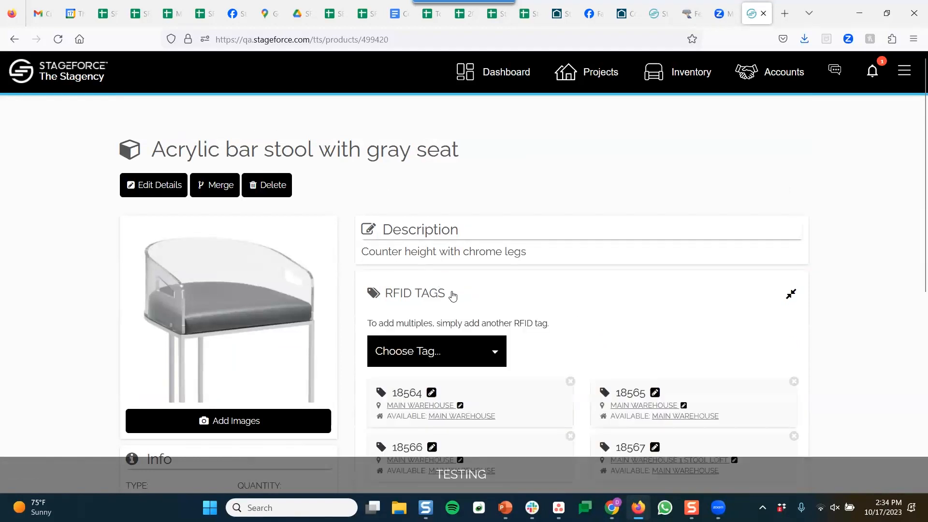
{"action": "scroll", "coordinate": [452, 292], "scroll_direction": "down", "scroll_amount": 1}
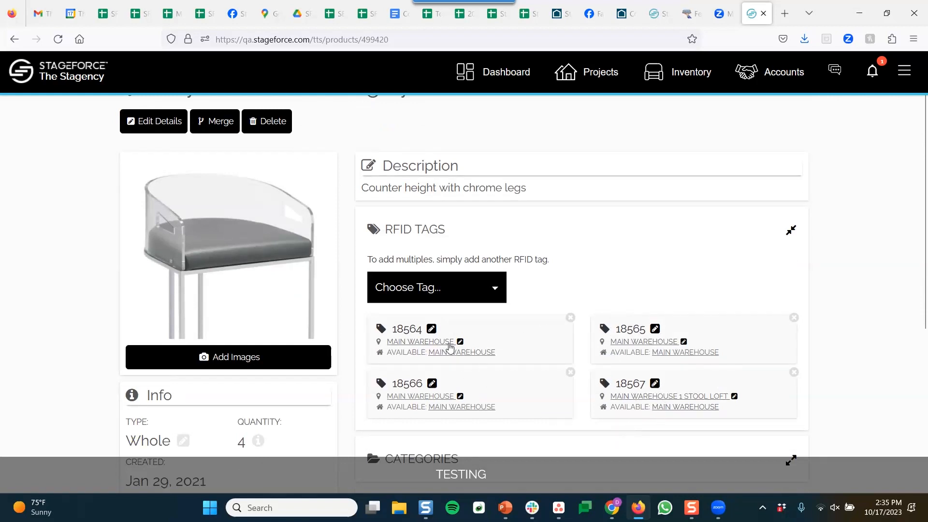
{"action": "scroll", "coordinate": [379, 287], "scroll_direction": "up", "scroll_amount": 1}
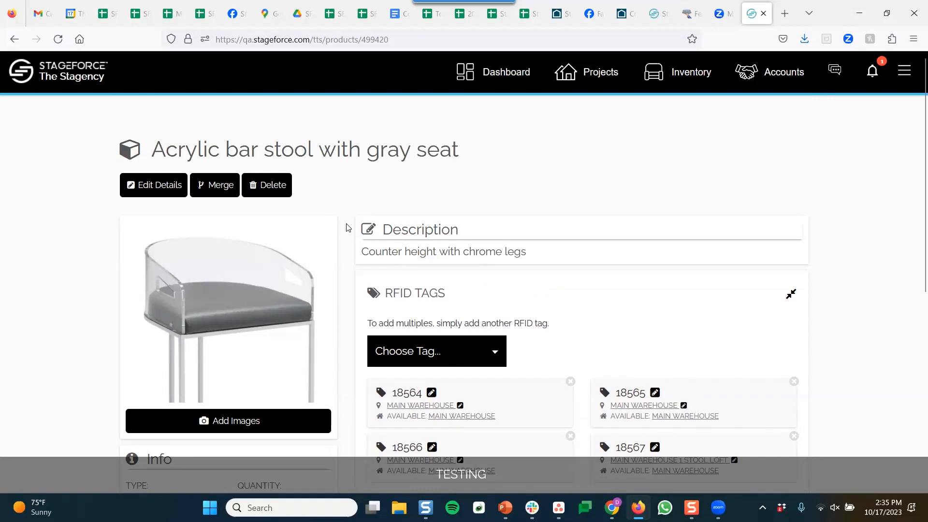
{"action": "scroll", "coordinate": [347, 228], "scroll_direction": "down", "scroll_amount": 1}
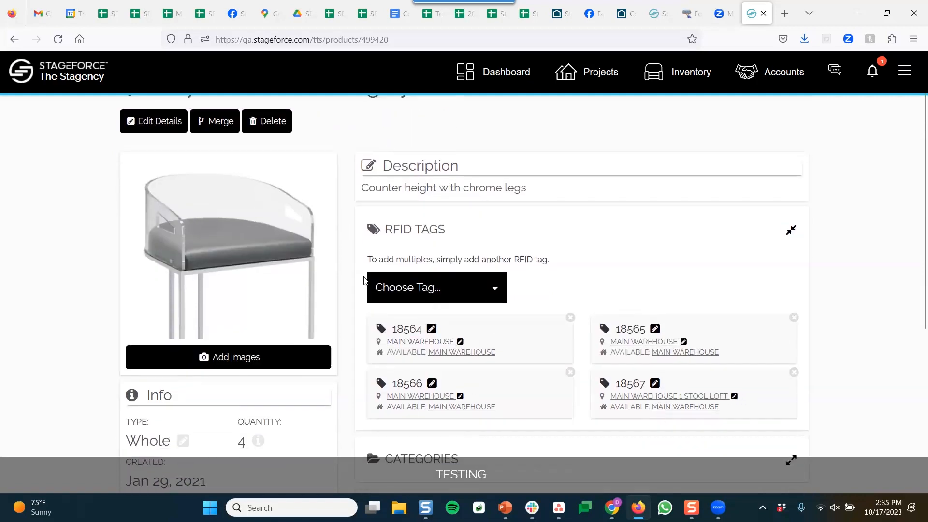
{"action": "scroll", "coordinate": [364, 280], "scroll_direction": "up", "scroll_amount": 1}
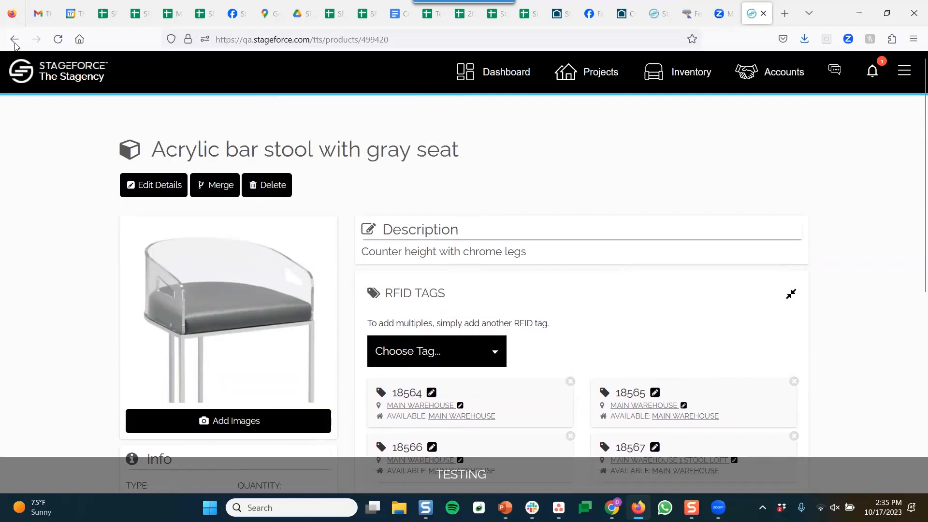
Return to the filtered stool list and open the Gray Adjustable Bar Stool product page
{"action": "key", "text": "alt+Left"}
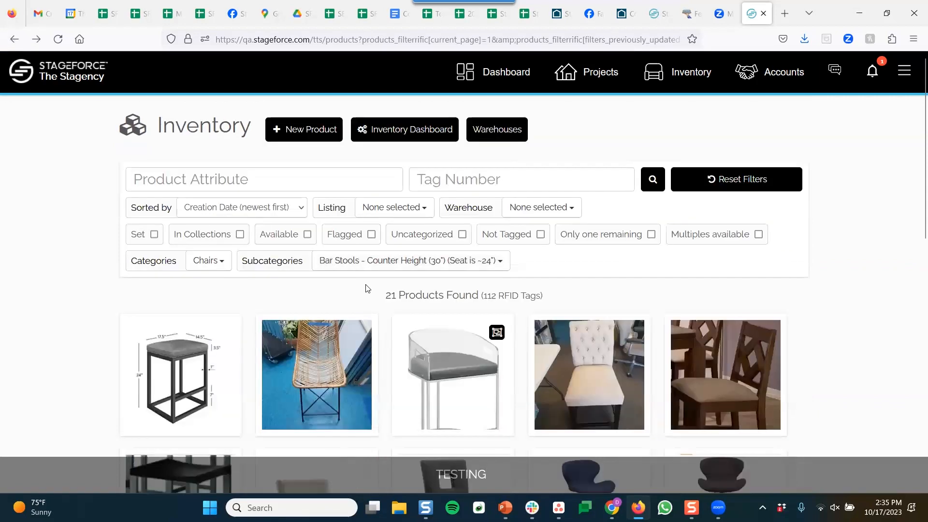
{"action": "mouse_move", "coordinate": [442, 324]}
{"action": "scroll", "coordinate": [520, 345], "scroll_direction": "down", "scroll_amount": 4}
{"action": "scroll", "coordinate": [520, 327], "scroll_direction": "down", "scroll_amount": 5}
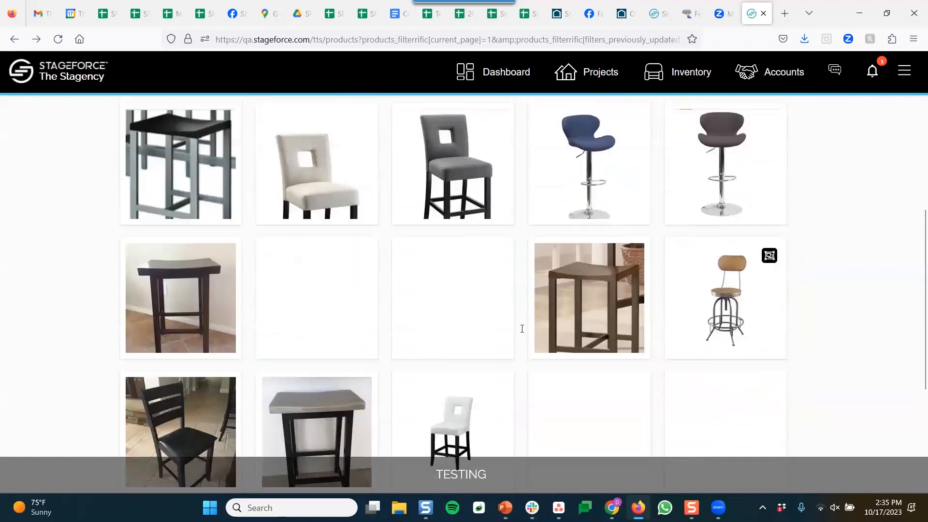
{"action": "mouse_move", "coordinate": [166, 305]}
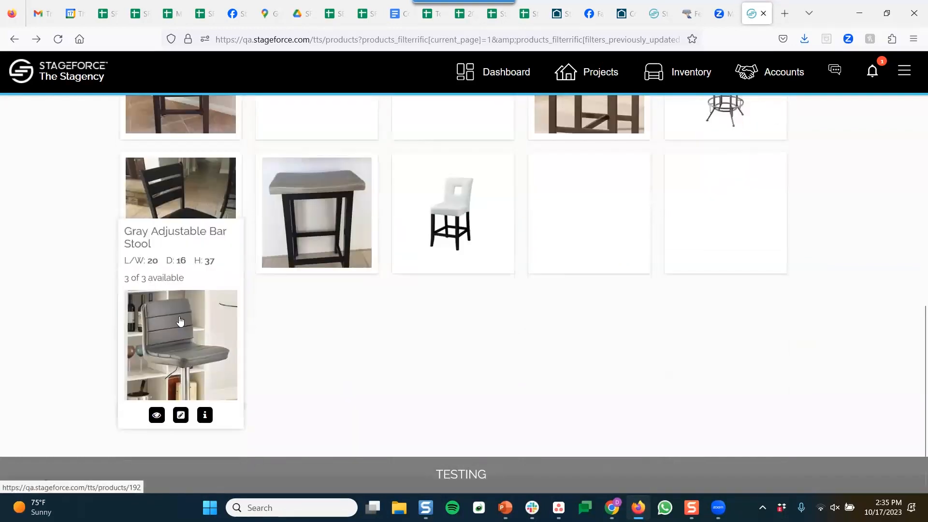
{"action": "left_click", "coordinate": [183, 321]}
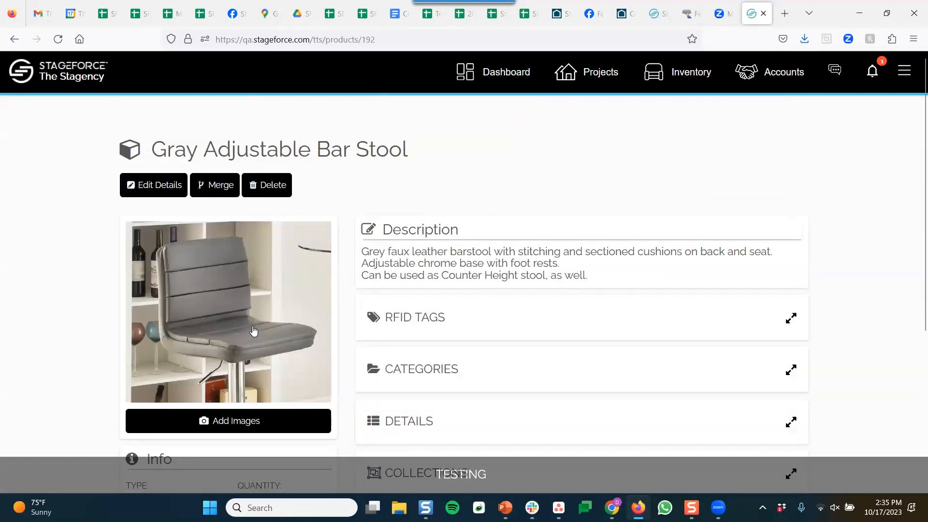
{"action": "left_click", "coordinate": [417, 323]}
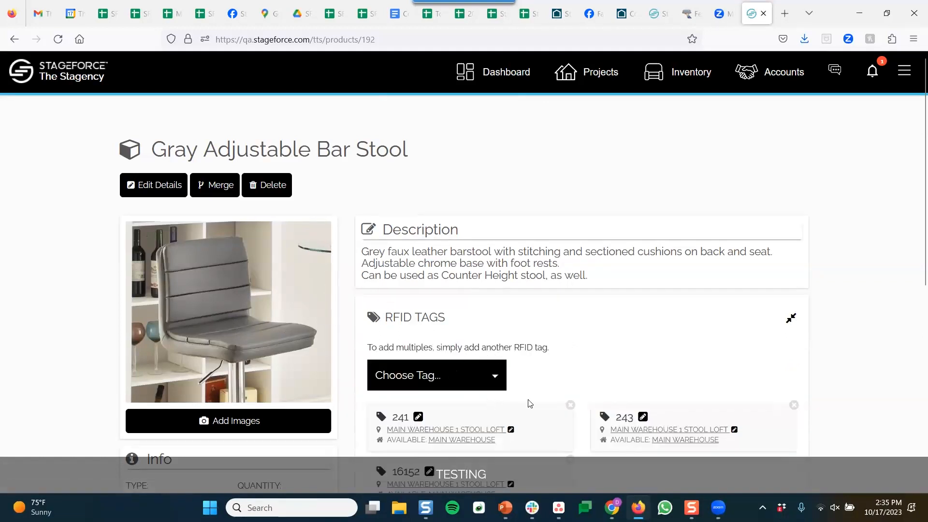
{"action": "scroll", "coordinate": [579, 360], "scroll_direction": "down", "scroll_amount": 2}
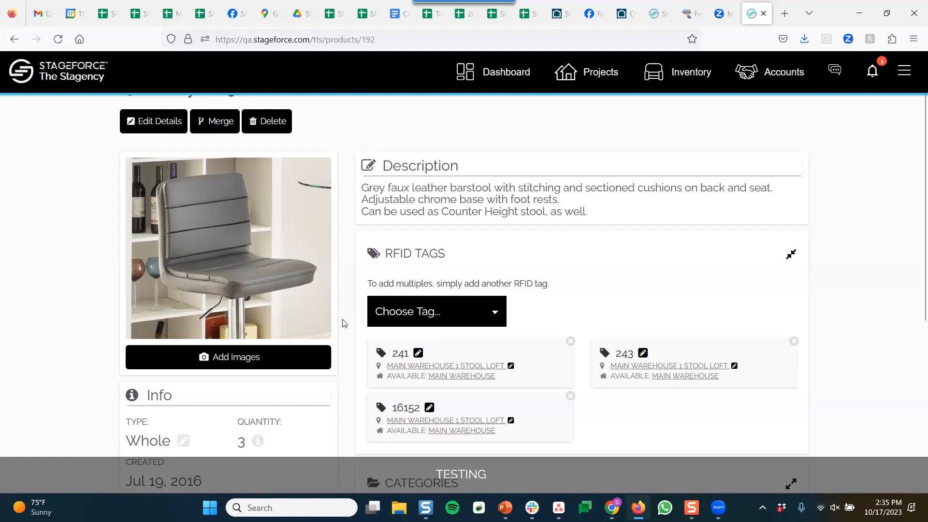
{"action": "scroll", "coordinate": [344, 323], "scroll_direction": "up", "scroll_amount": 2}
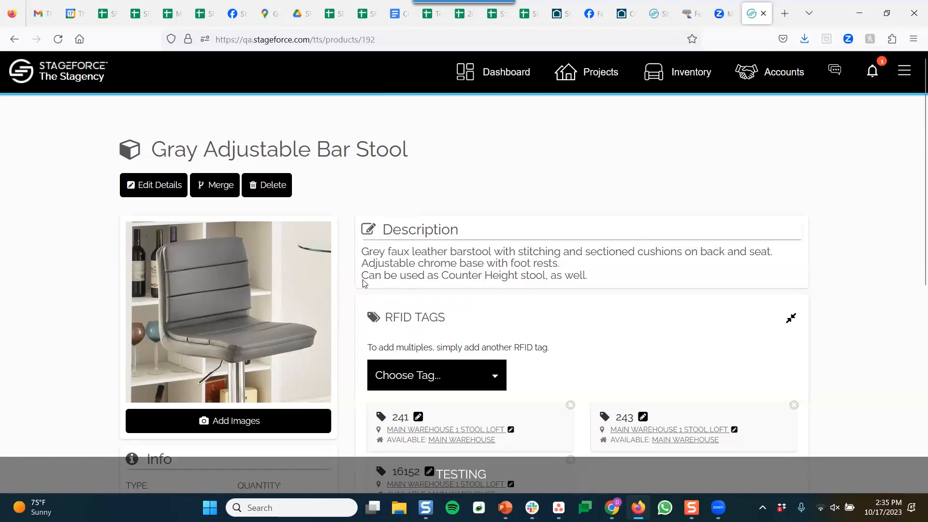
{"action": "left_click_drag", "start_coordinate": [398, 252], "coordinate": [431, 278]}
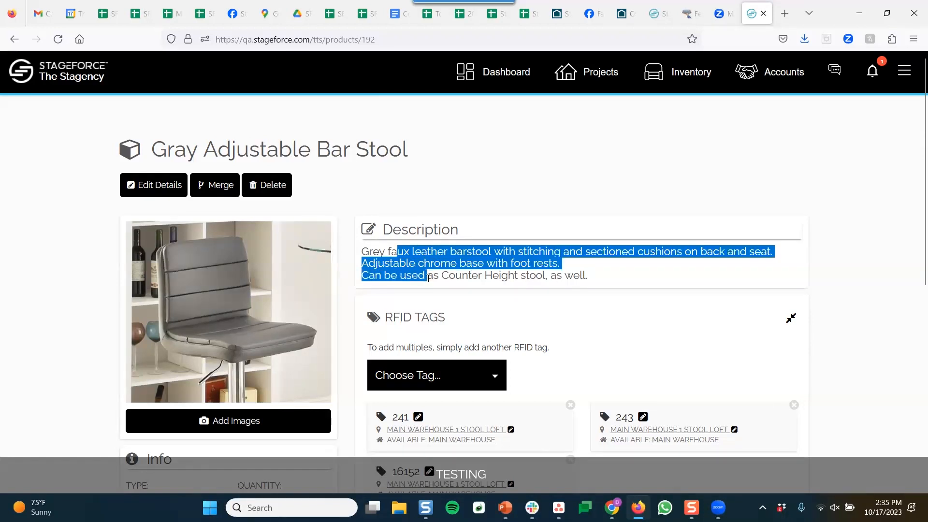
{"action": "left_click", "coordinate": [422, 278]}
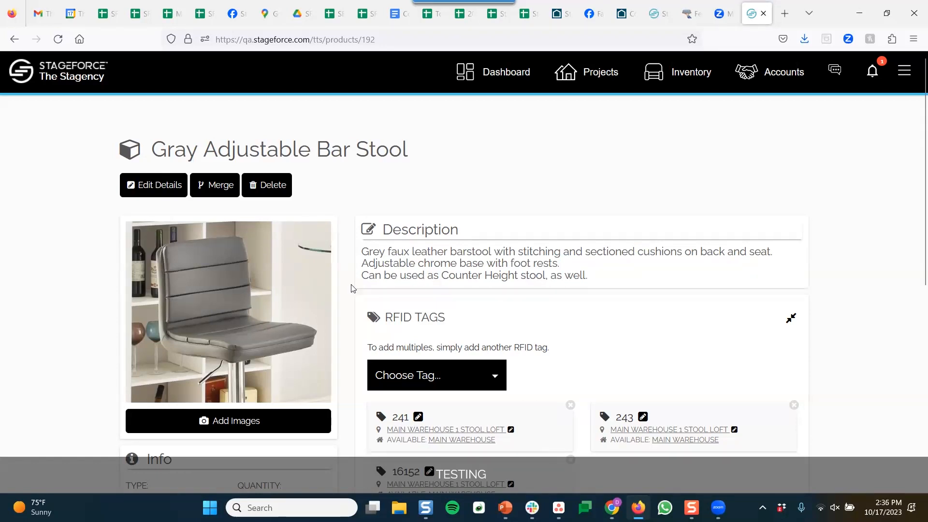
{"action": "scroll", "coordinate": [351, 288], "scroll_direction": "down", "scroll_amount": 2}
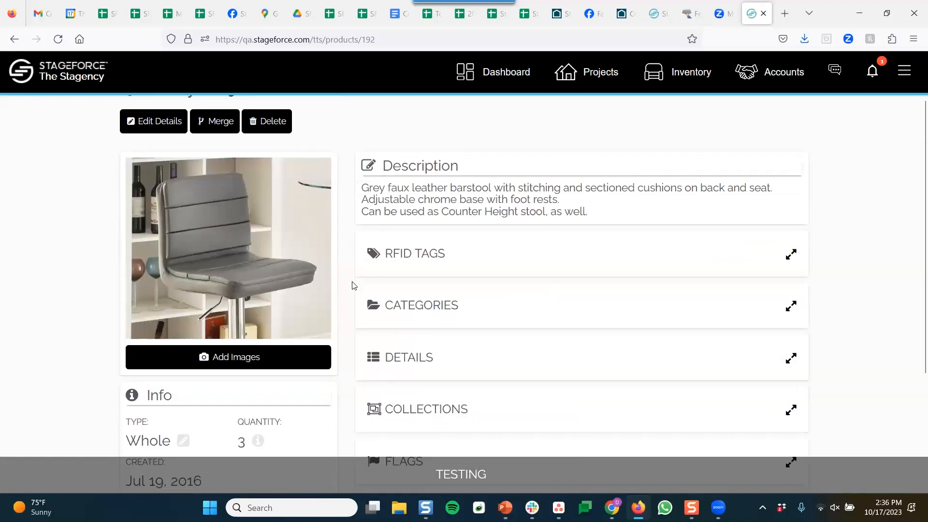
Dismiss the chair subcategory list without adding one, then expand Details showing dimensions 20, 16 and 37
{"action": "scroll", "coordinate": [352, 286], "scroll_direction": "down", "scroll_amount": 2}
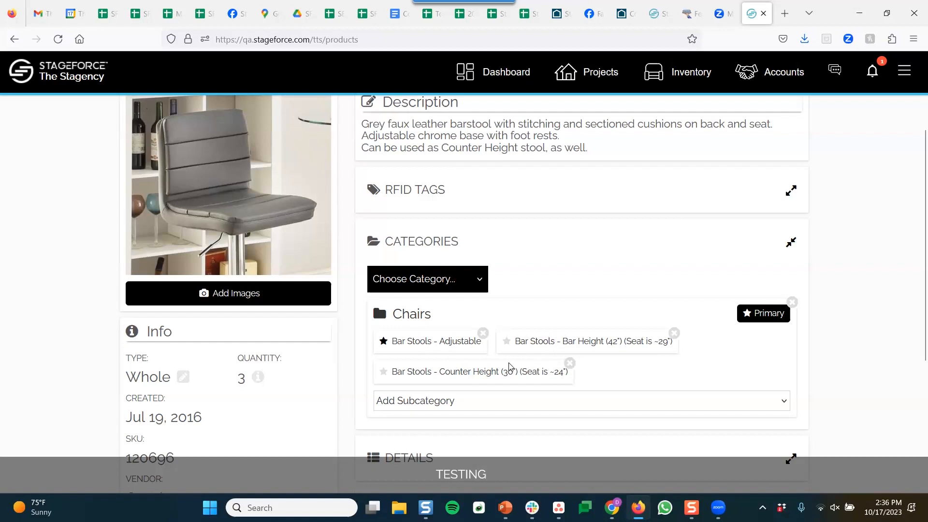
{"action": "left_click", "coordinate": [499, 402]}
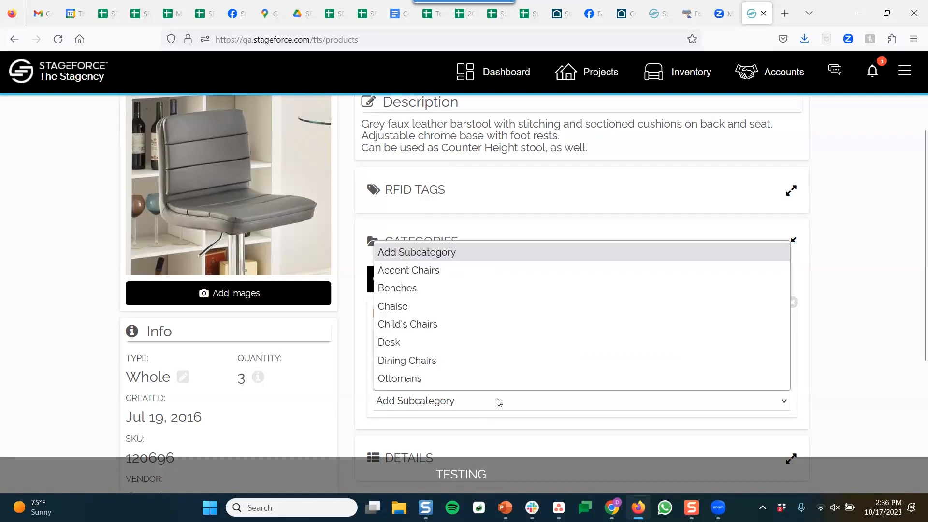
{"action": "left_click", "coordinate": [374, 257]}
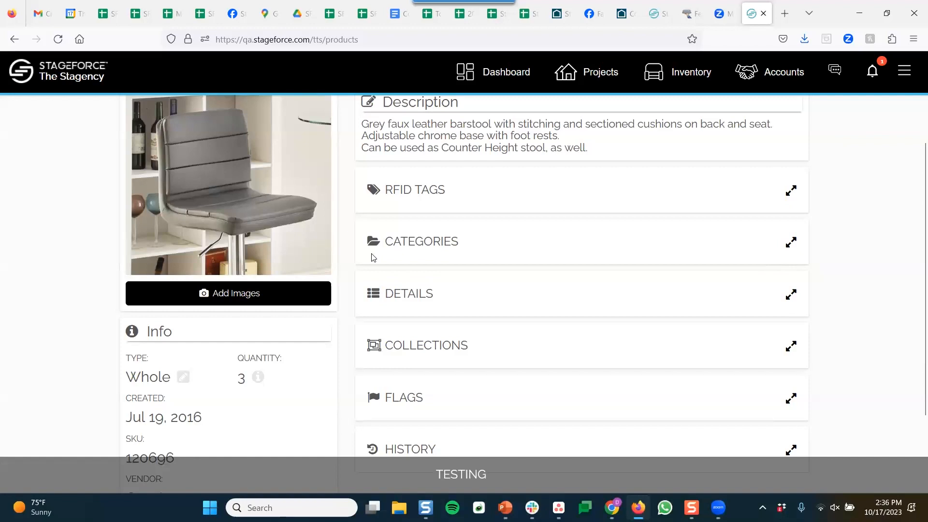
{"action": "left_click", "coordinate": [452, 295]}
{"action": "scroll", "coordinate": [450, 312], "scroll_direction": "down", "scroll_amount": 3}
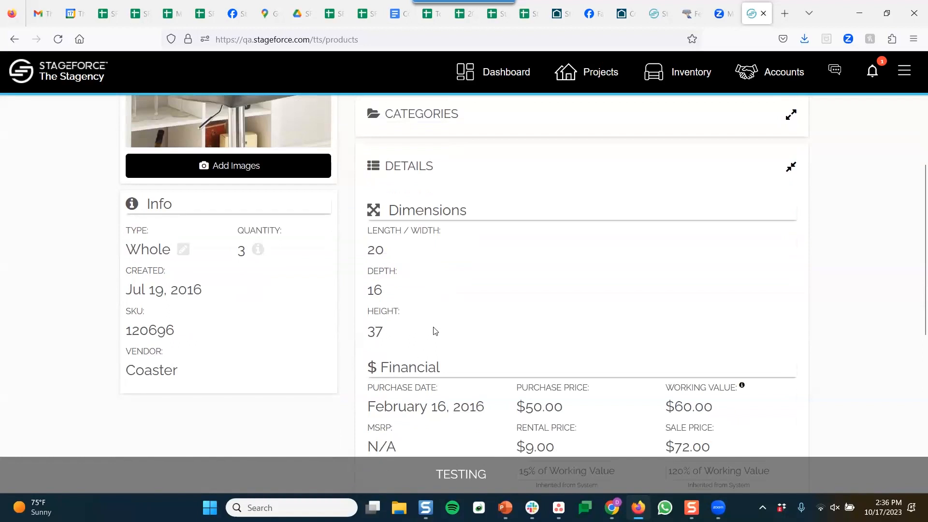
{"action": "scroll", "coordinate": [442, 317], "scroll_direction": "down", "scroll_amount": 1}
{"action": "scroll", "coordinate": [444, 318], "scroll_direction": "down", "scroll_amount": 1}
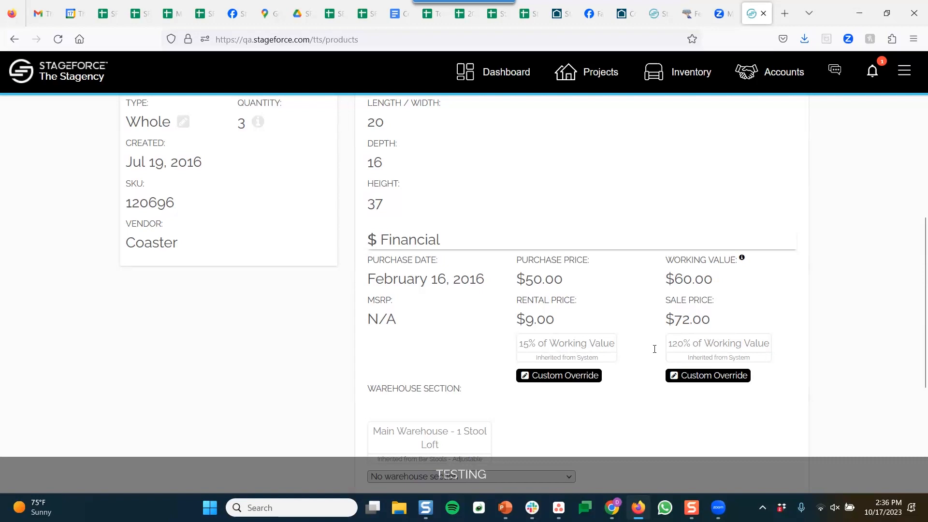
{"action": "left_click", "coordinate": [689, 376]}
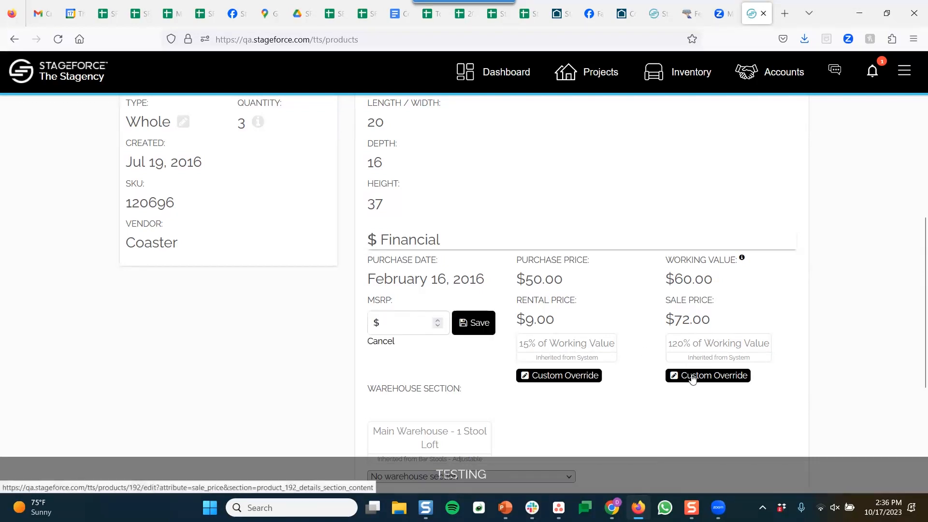
{"action": "left_click", "coordinate": [387, 341]}
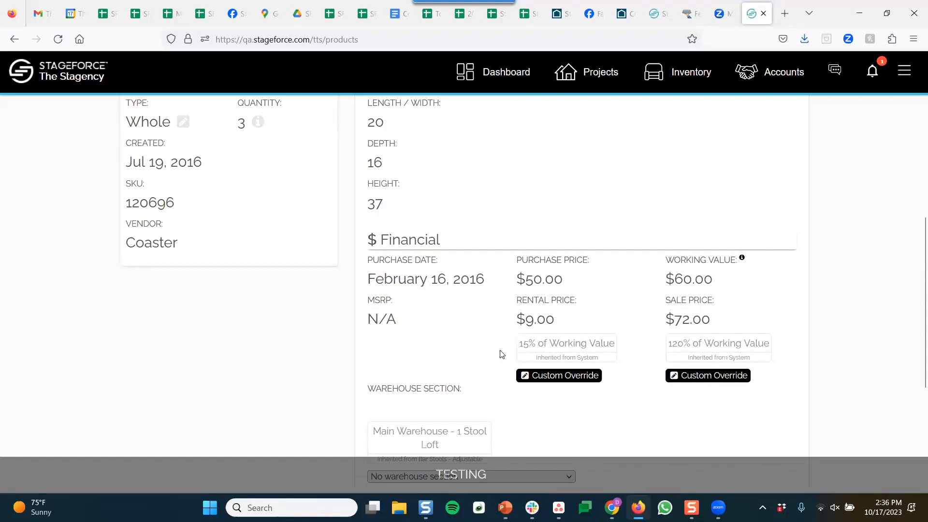
{"action": "scroll", "coordinate": [501, 354], "scroll_direction": "down", "scroll_amount": 4}
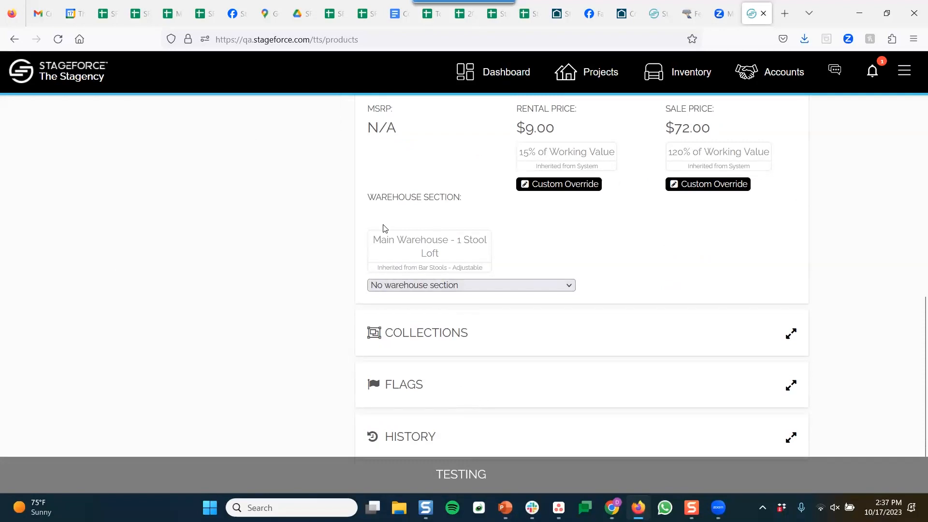
{"action": "left_click_drag", "start_coordinate": [385, 228], "coordinate": [438, 240]}
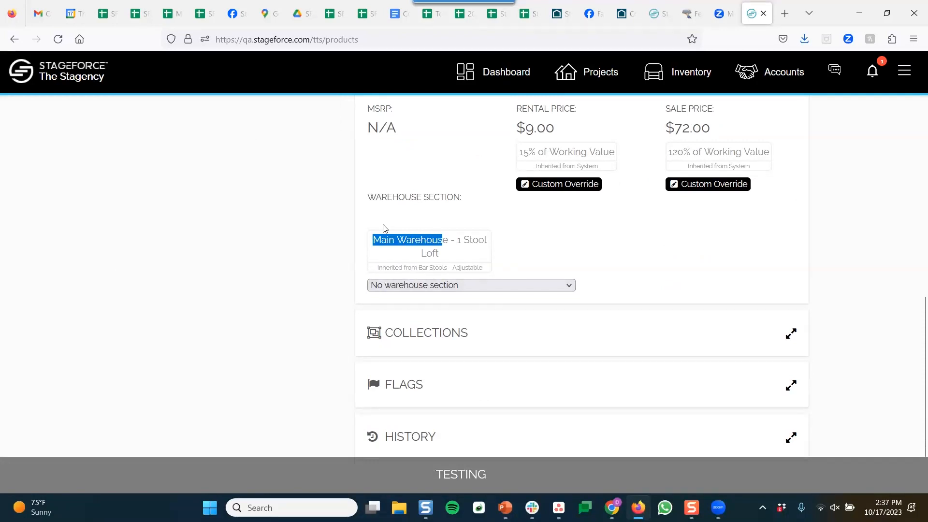
{"action": "left_click", "coordinate": [383, 224]}
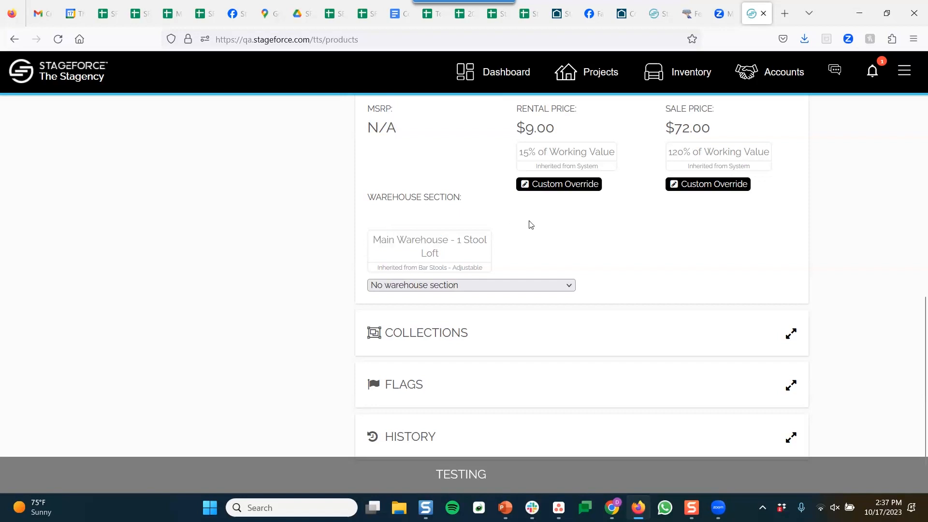
{"action": "scroll", "coordinate": [532, 227], "scroll_direction": "up", "scroll_amount": 5}
Collapse Details and expand Collections, viewing existing collections without choosing one
{"action": "scroll", "coordinate": [539, 228], "scroll_direction": "up", "scroll_amount": 3}
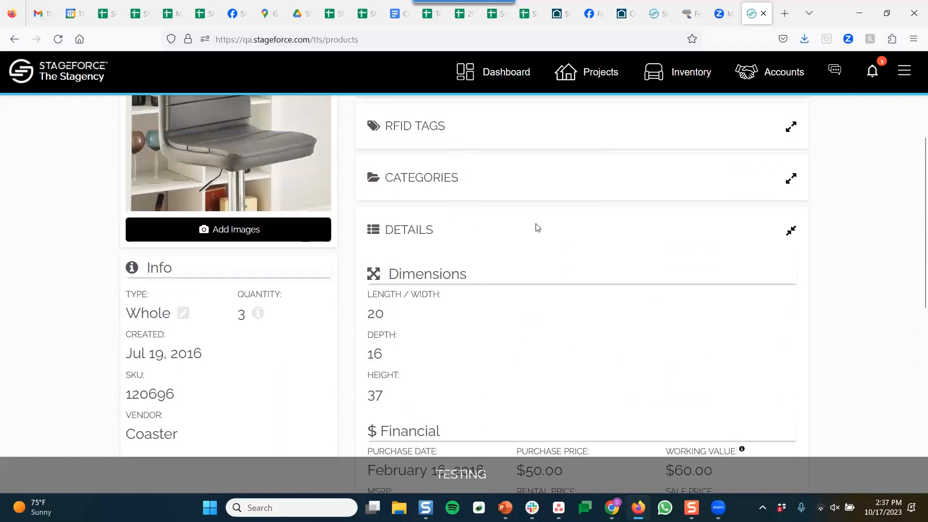
{"action": "left_click", "coordinate": [538, 228]}
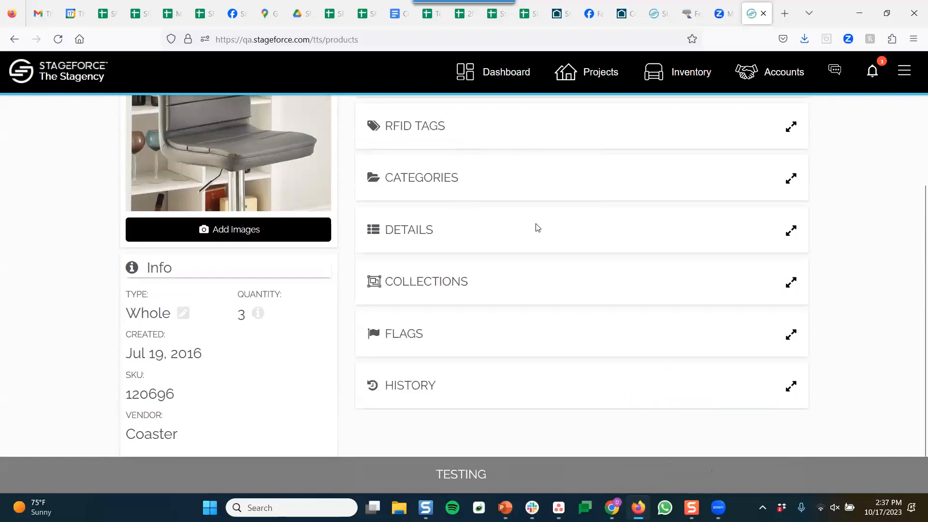
{"action": "left_click", "coordinate": [460, 285]}
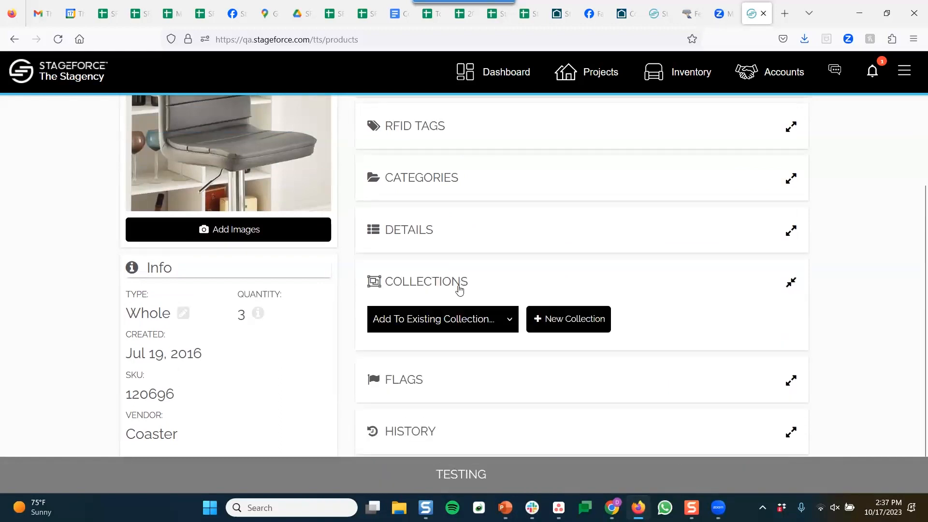
{"action": "scroll", "coordinate": [354, 286], "scroll_direction": "up", "scroll_amount": 1}
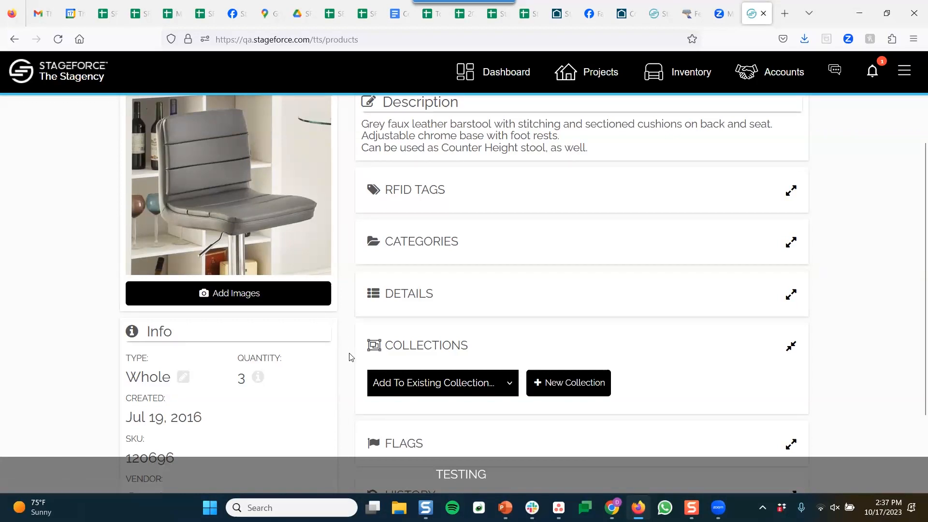
{"action": "left_click", "coordinate": [433, 391]}
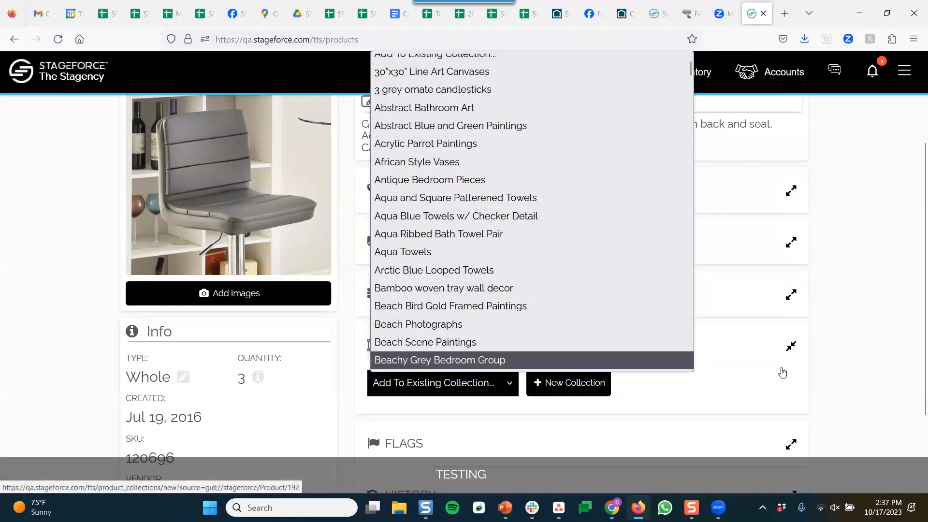
{"action": "left_click", "coordinate": [842, 365]}
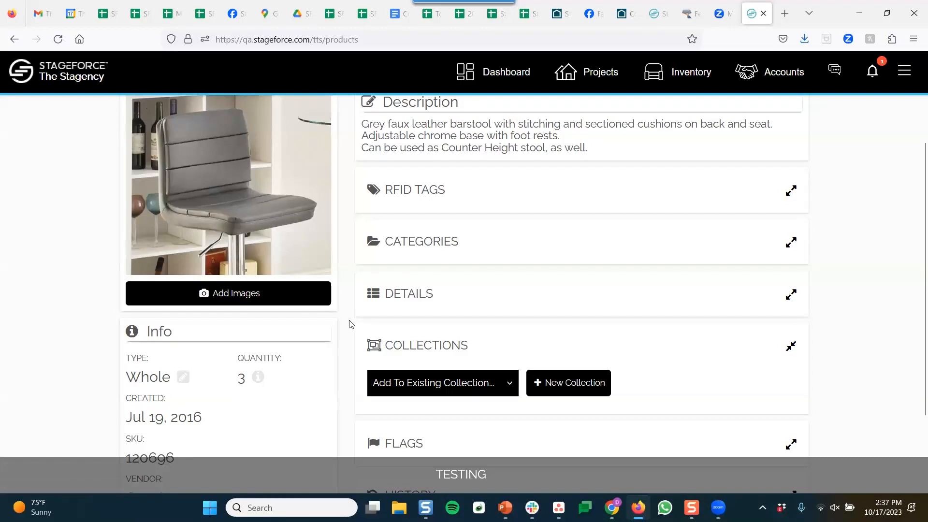
Collapse Collections and expand the stool's Flags section
{"action": "scroll", "coordinate": [348, 321], "scroll_direction": "down", "scroll_amount": 2}
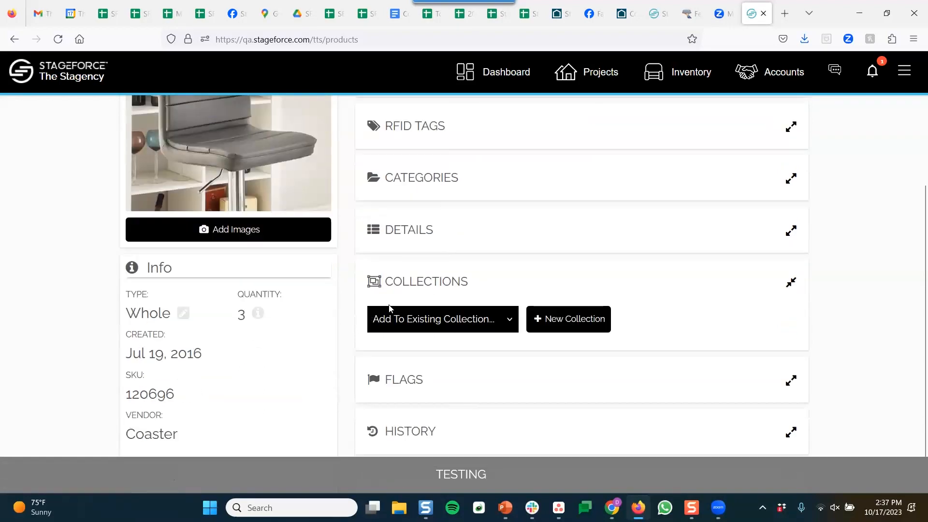
{"action": "left_click", "coordinate": [460, 283]}
{"action": "left_click", "coordinate": [458, 336]}
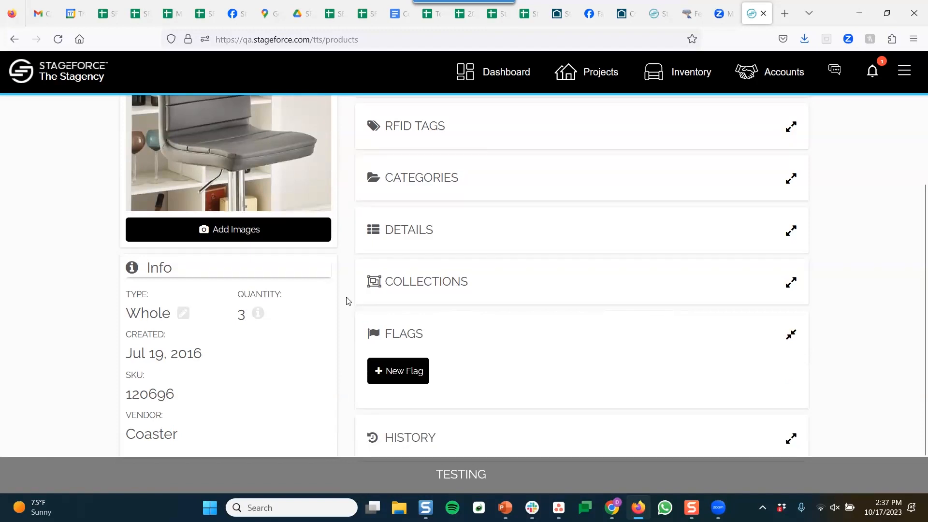
Start a New Flag, dismiss Issue Type without choosing, then collapse Flags and return to the top
{"action": "scroll", "coordinate": [367, 305], "scroll_direction": "down", "scroll_amount": 2}
{"action": "left_click", "coordinate": [395, 326]}
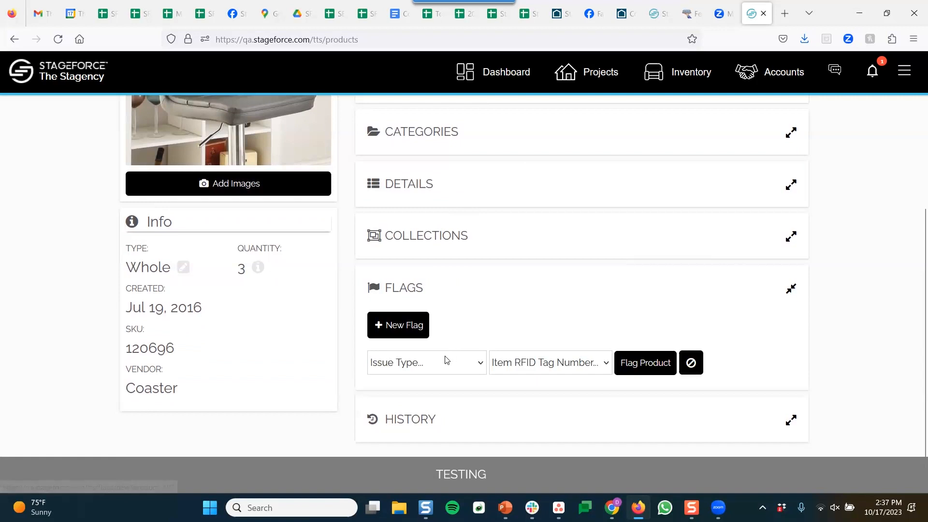
{"action": "left_click", "coordinate": [448, 367]}
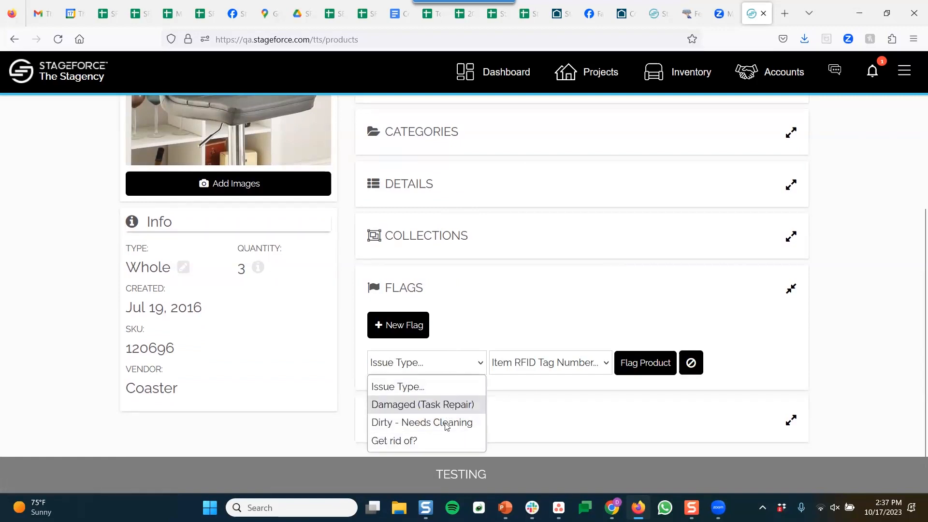
{"action": "left_click", "coordinate": [456, 369]}
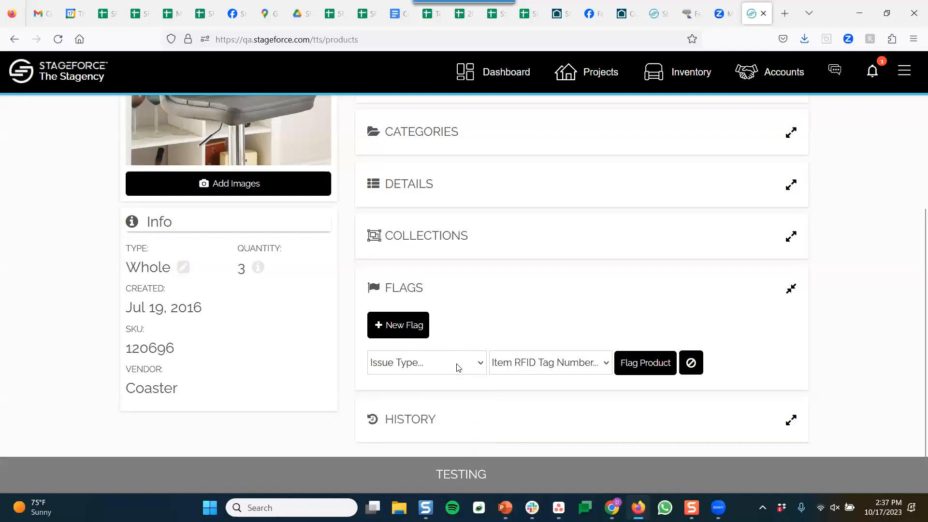
{"action": "left_click", "coordinate": [456, 290]}
{"action": "scroll", "coordinate": [422, 358], "scroll_direction": "up", "scroll_amount": 4}
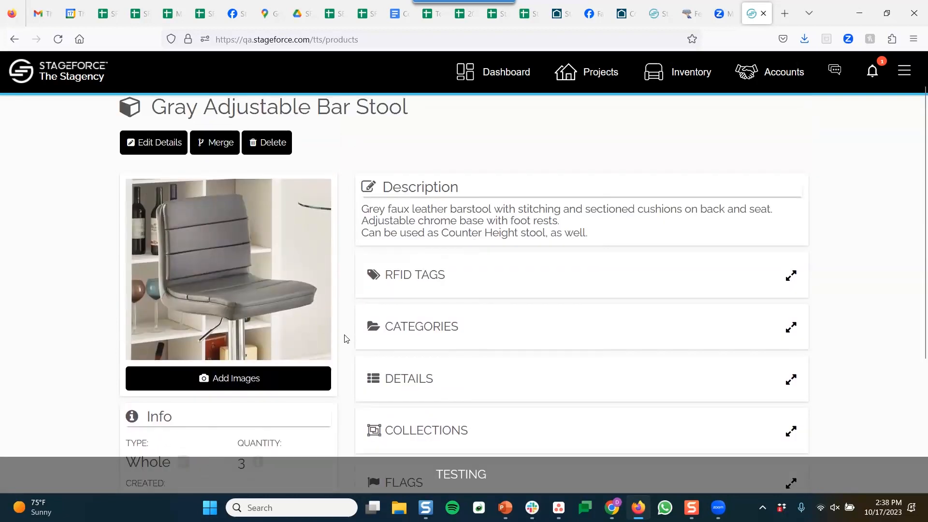
{"action": "scroll", "coordinate": [347, 338], "scroll_direction": "down", "scroll_amount": 4}
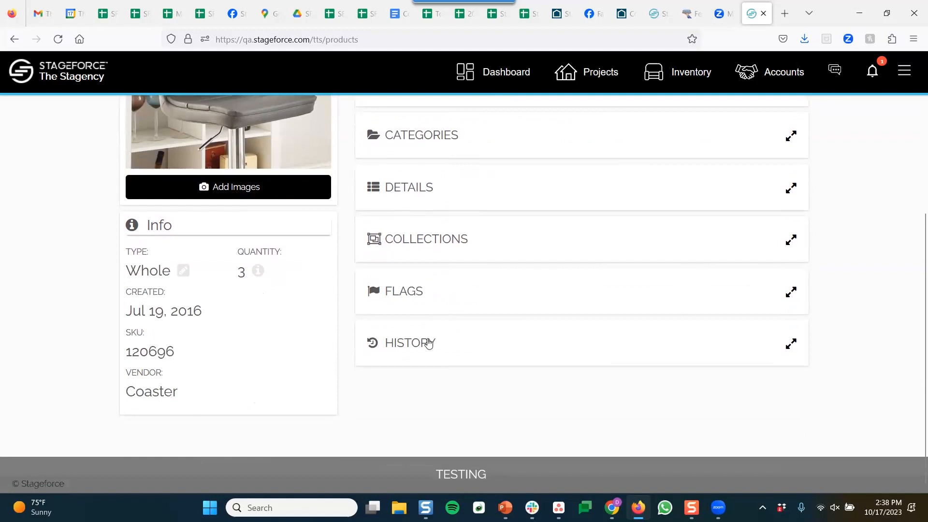
{"action": "left_click", "coordinate": [427, 344]}
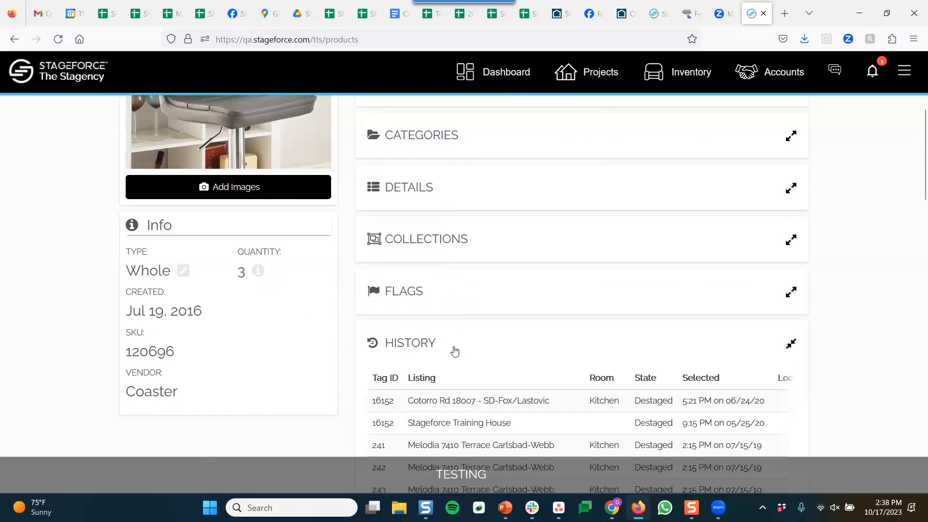
{"action": "scroll", "coordinate": [452, 352], "scroll_direction": "down", "scroll_amount": 3}
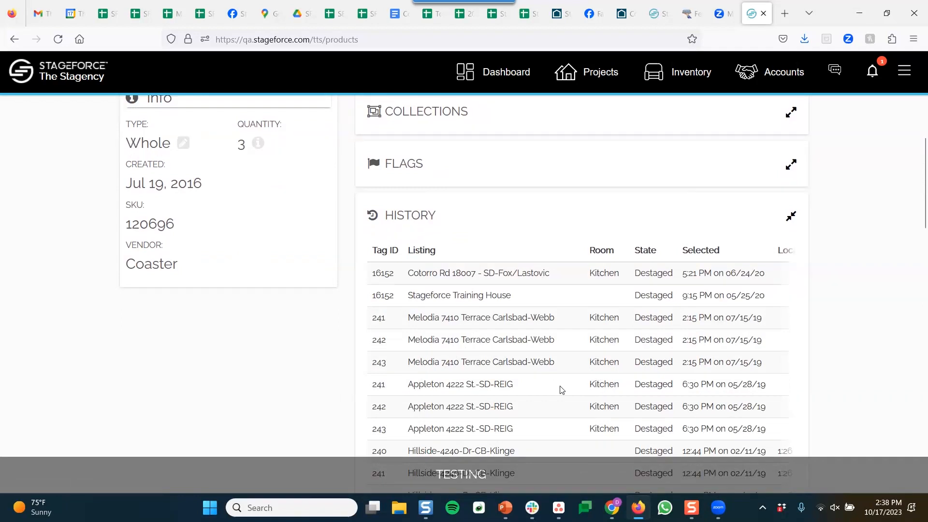
{"action": "double_click", "coordinate": [380, 318]}
{"action": "double_click", "coordinate": [380, 341]}
{"action": "scroll", "coordinate": [565, 391], "scroll_direction": "right", "scroll_amount": 6}
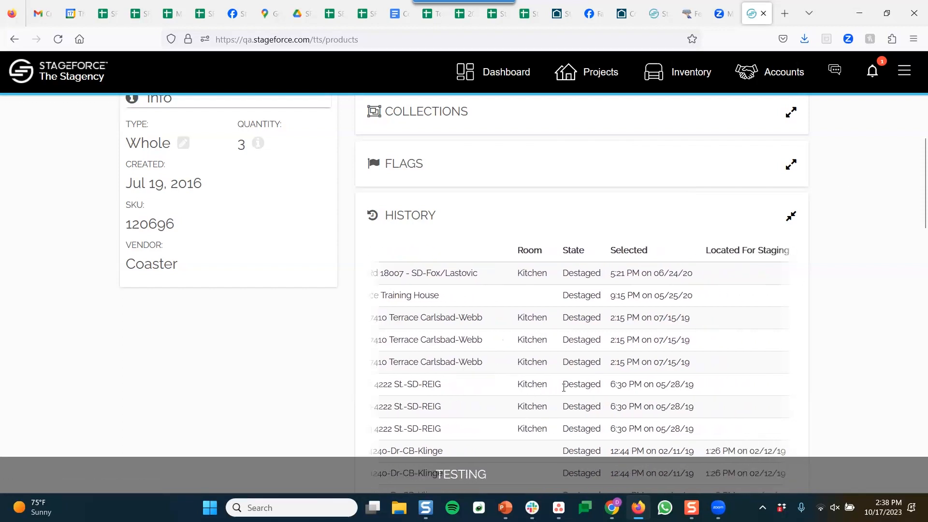
{"action": "scroll", "coordinate": [565, 392], "scroll_direction": "right", "scroll_amount": 6}
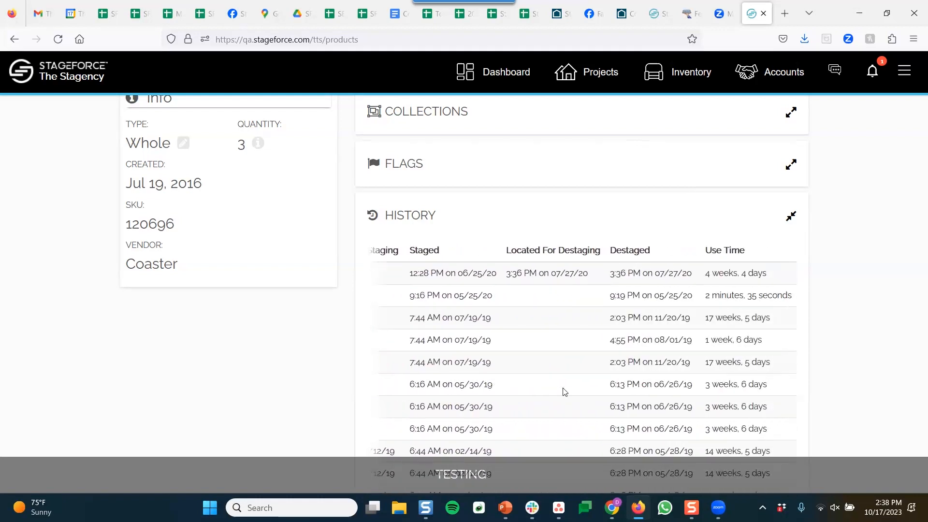
{"action": "scroll", "coordinate": [565, 391], "scroll_direction": "left", "scroll_amount": 10}
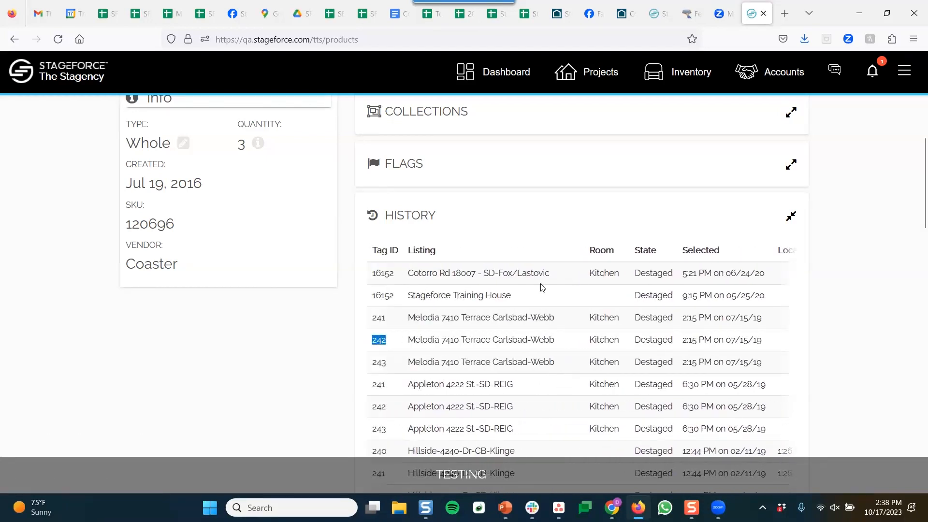
{"action": "left_click", "coordinate": [528, 219]}
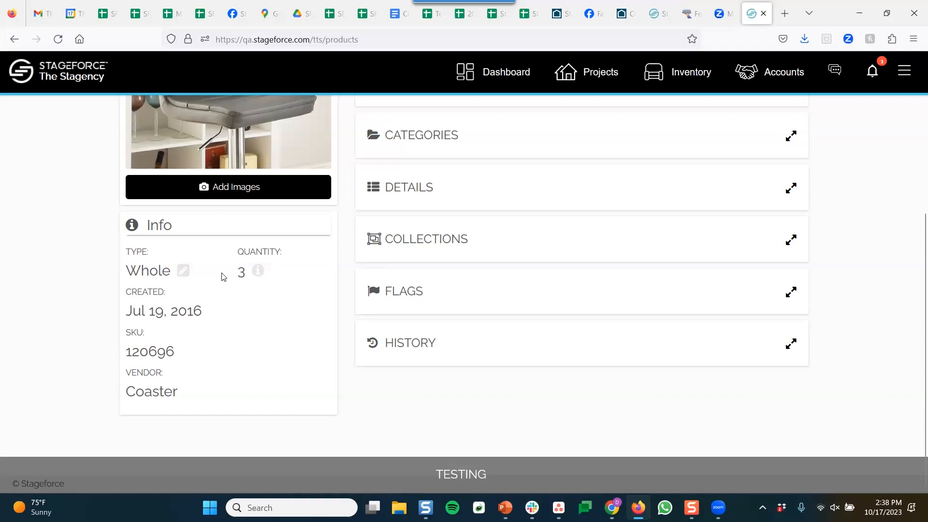
{"action": "scroll", "coordinate": [223, 277], "scroll_direction": "up", "scroll_amount": 1}
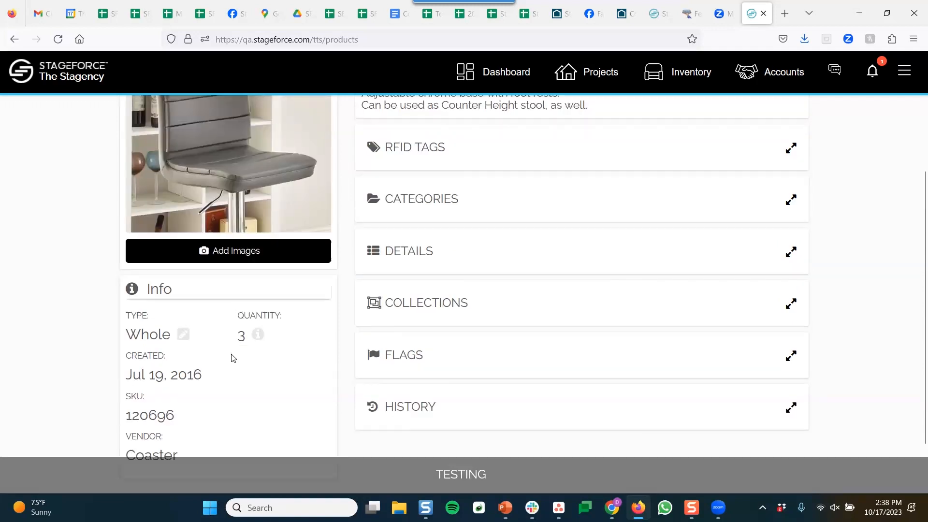
{"action": "scroll", "coordinate": [231, 357], "scroll_direction": "down", "scroll_amount": 1}
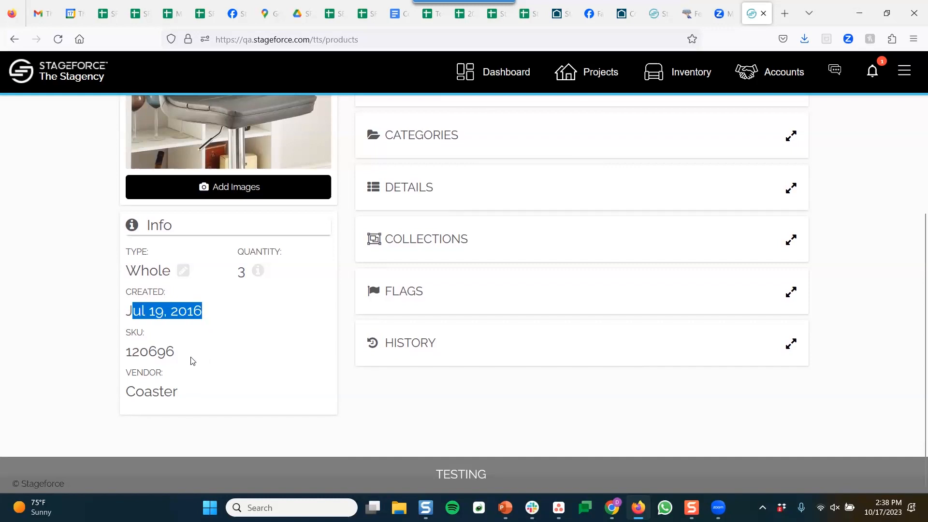
{"action": "left_click_drag", "start_coordinate": [182, 356], "coordinate": [134, 358]}
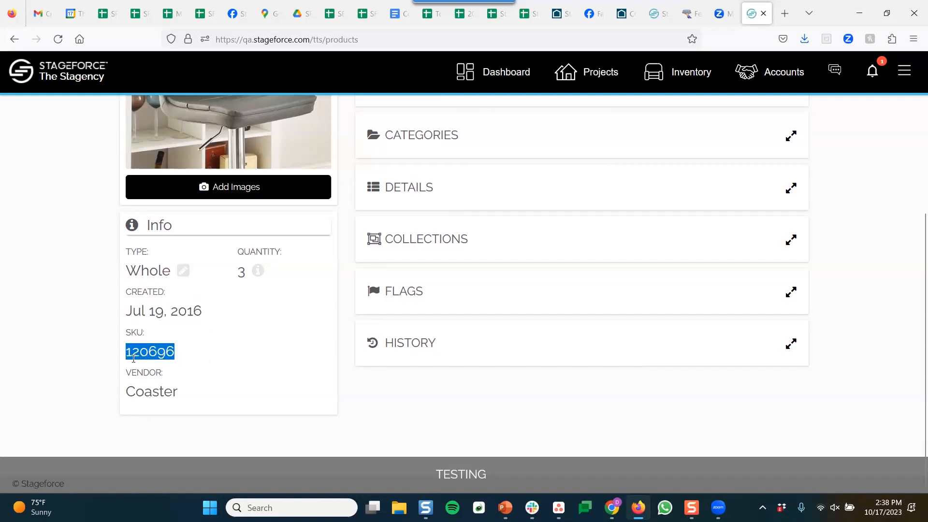
{"action": "left_click", "coordinate": [129, 391]}
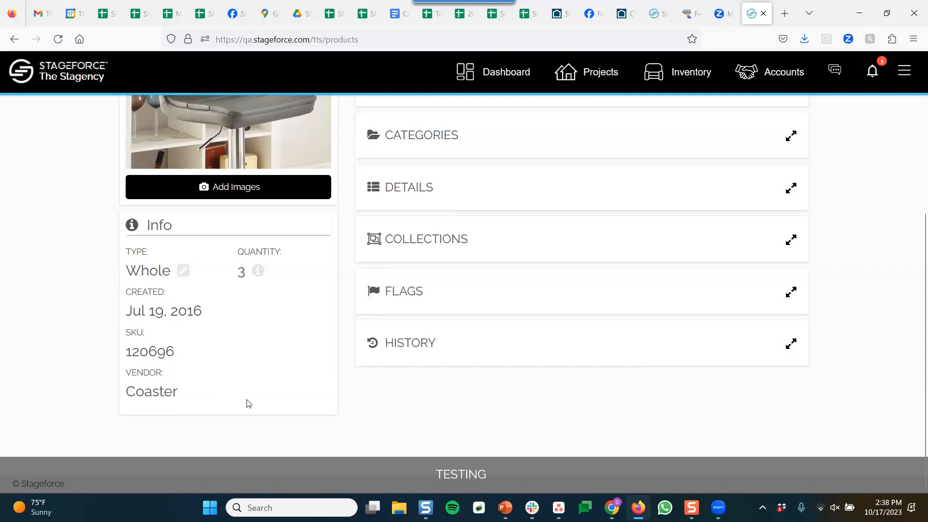
{"action": "scroll", "coordinate": [281, 403], "scroll_direction": "up", "scroll_amount": 3}
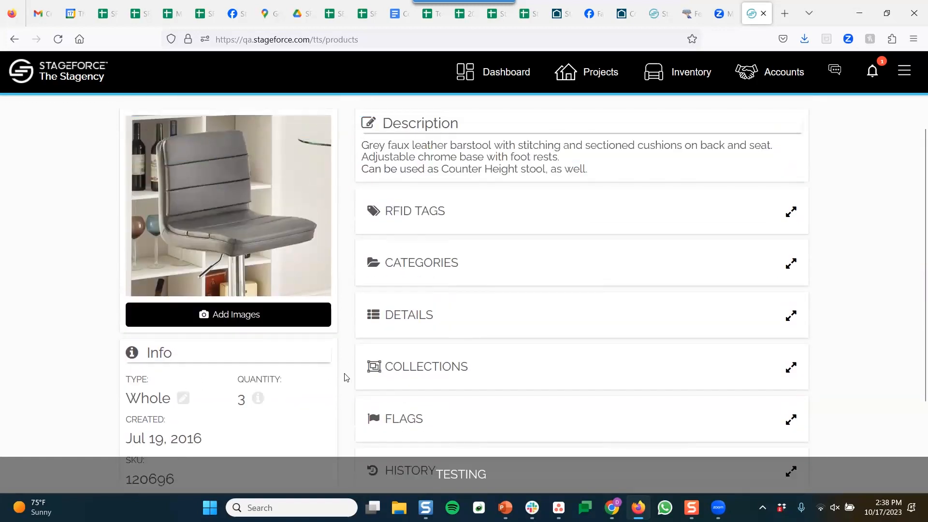
{"action": "scroll", "coordinate": [345, 375], "scroll_direction": "up", "scroll_amount": 2}
{"action": "scroll", "coordinate": [344, 373], "scroll_direction": "down", "scroll_amount": 1}
{"action": "scroll", "coordinate": [343, 375], "scroll_direction": "up", "scroll_amount": 2}
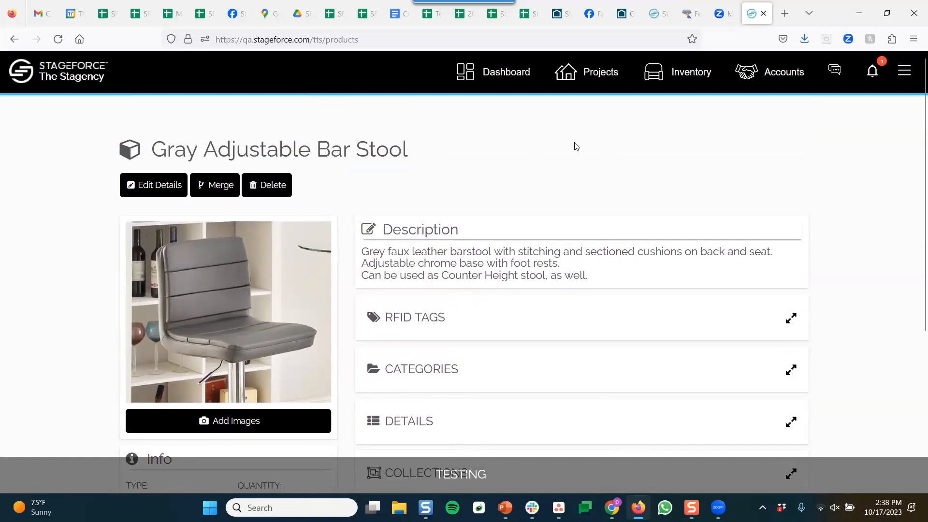
Reset the inventory list filters, then go through the Inventory Dashboard to the Products Report
{"action": "left_click", "coordinate": [680, 79]}
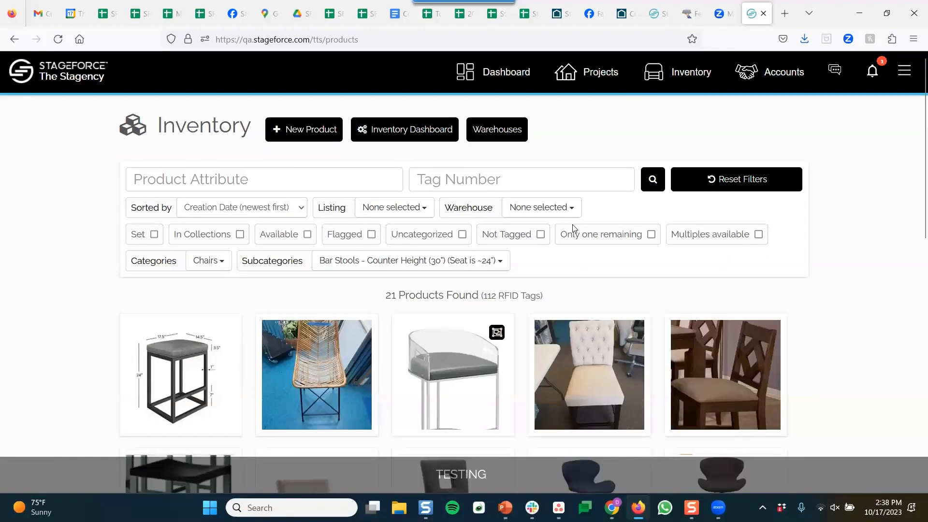
{"action": "left_click", "coordinate": [739, 184]}
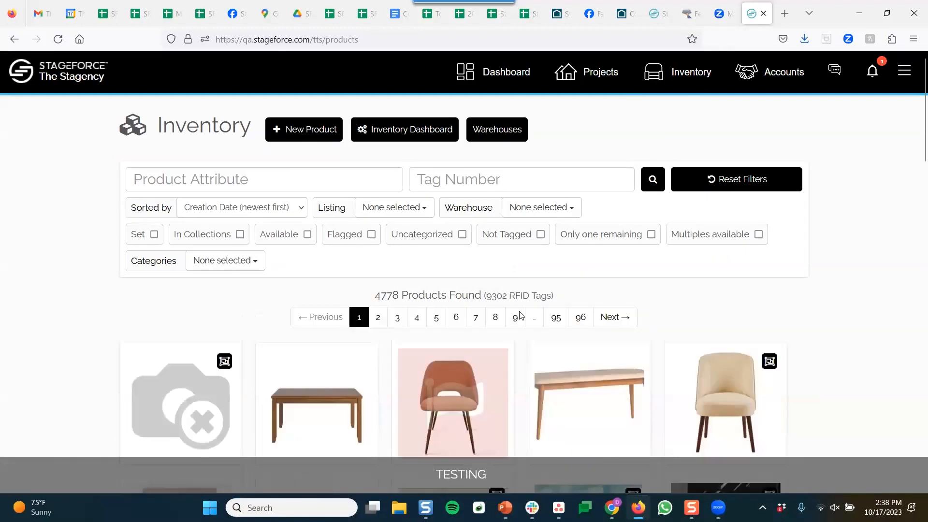
{"action": "scroll", "coordinate": [532, 327], "scroll_direction": "down", "scroll_amount": 2}
{"action": "scroll", "coordinate": [534, 330], "scroll_direction": "down", "scroll_amount": 4}
{"action": "scroll", "coordinate": [539, 332], "scroll_direction": "up", "scroll_amount": 5}
{"action": "left_click", "coordinate": [424, 136]}
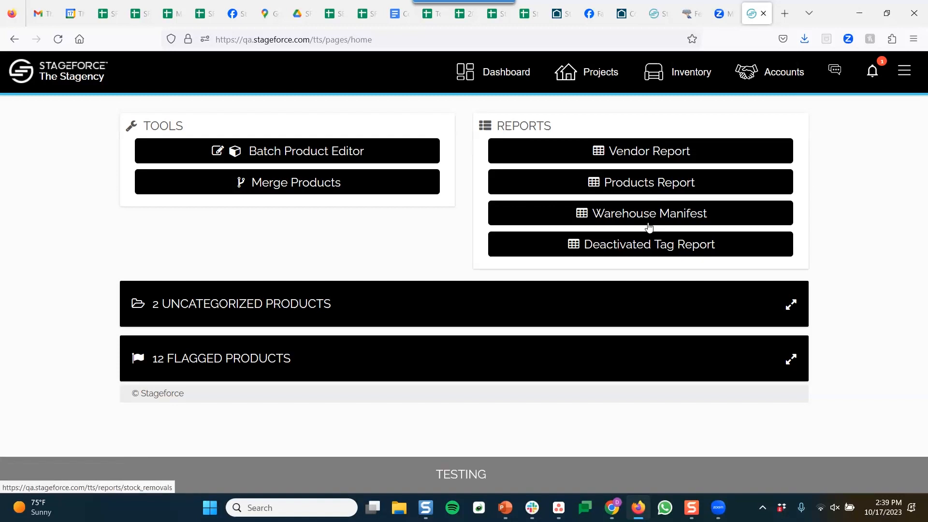
{"action": "left_click", "coordinate": [634, 183]}
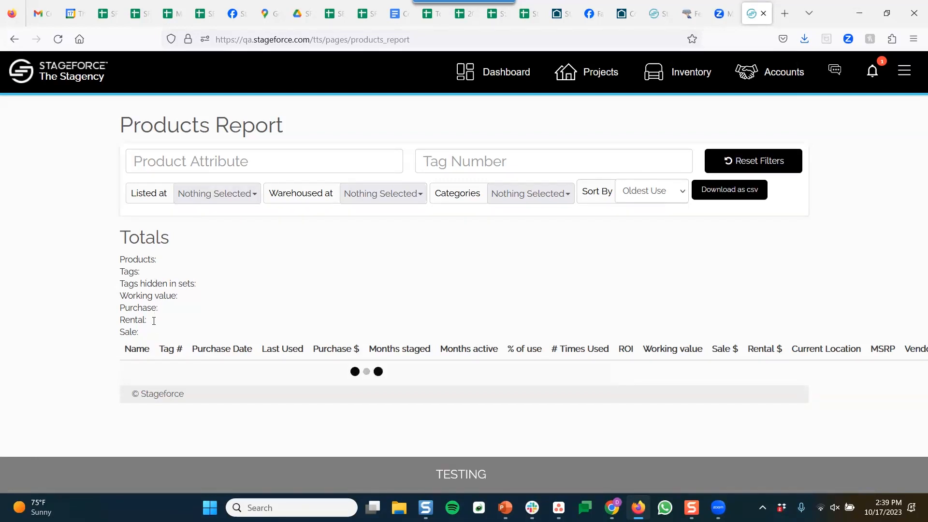
Note the total purchase value, then filter to Sofa, Loveseats and Chairs sorted by Oldest Use
{"action": "left_click_drag", "start_coordinate": [161, 309], "coordinate": [140, 329]}
{"action": "left_click", "coordinate": [235, 327]}
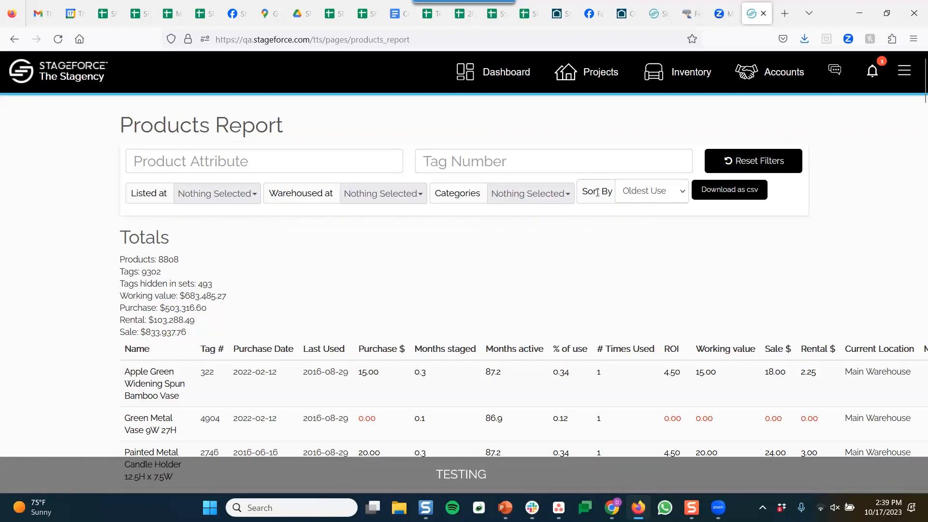
{"action": "left_click", "coordinate": [534, 194]}
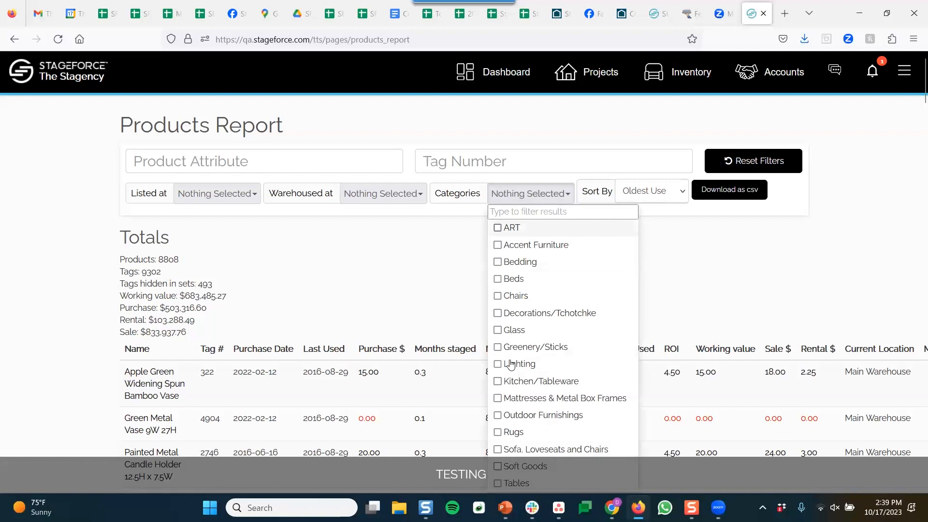
{"action": "scroll", "coordinate": [512, 367], "scroll_direction": "down", "scroll_amount": 2}
{"action": "left_click", "coordinate": [505, 383]}
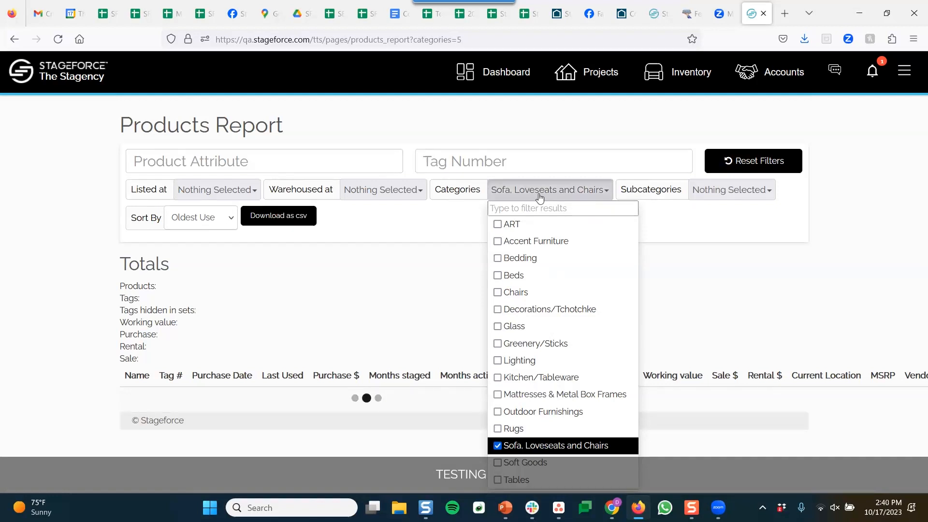
{"action": "left_click", "coordinate": [193, 223]}
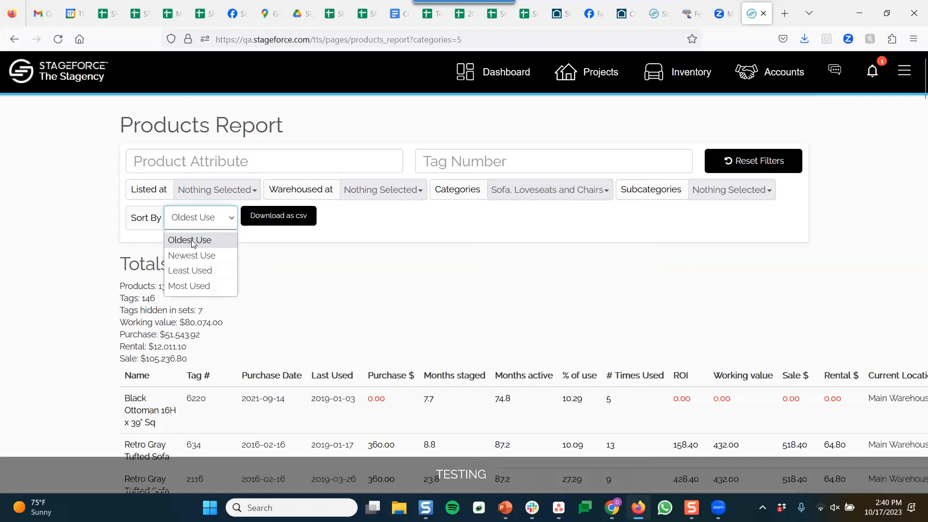
{"action": "left_click", "coordinate": [208, 242]}
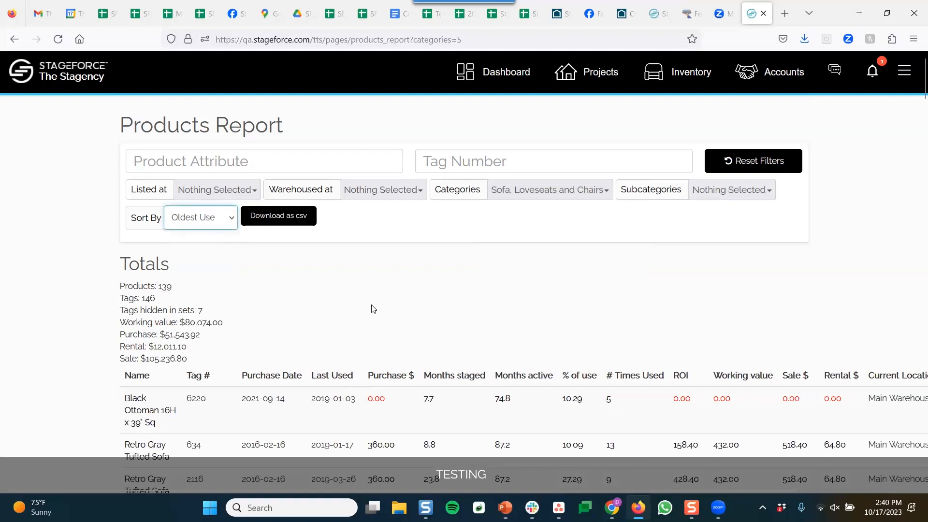
Scroll through the 139-product report and check the first row's last used date
{"action": "scroll", "coordinate": [379, 305], "scroll_direction": "down", "scroll_amount": 2}
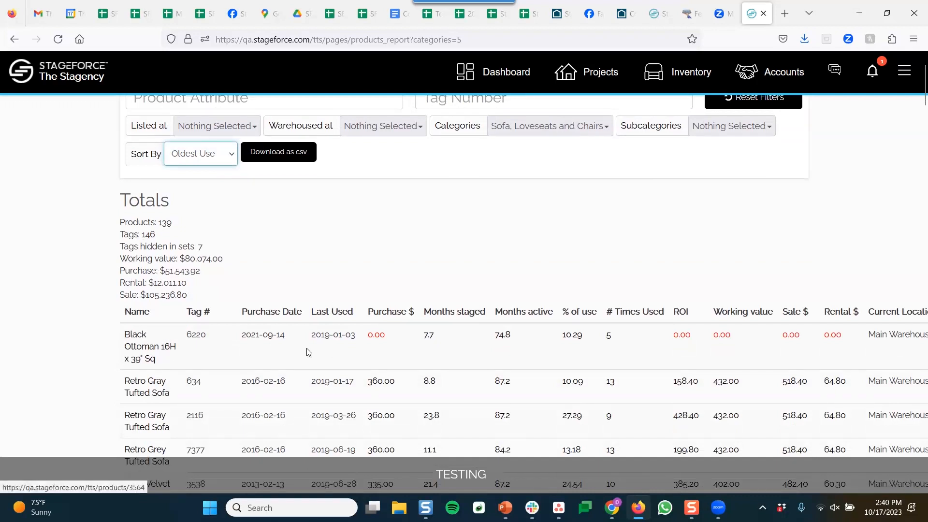
{"action": "left_click_drag", "start_coordinate": [311, 335], "coordinate": [352, 335]}
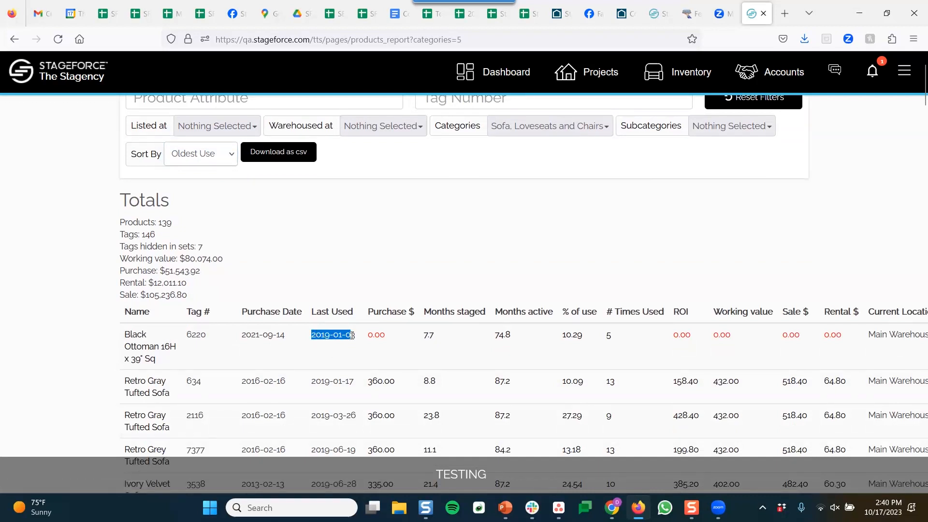
{"action": "scroll", "coordinate": [342, 342], "scroll_direction": "down", "scroll_amount": 3}
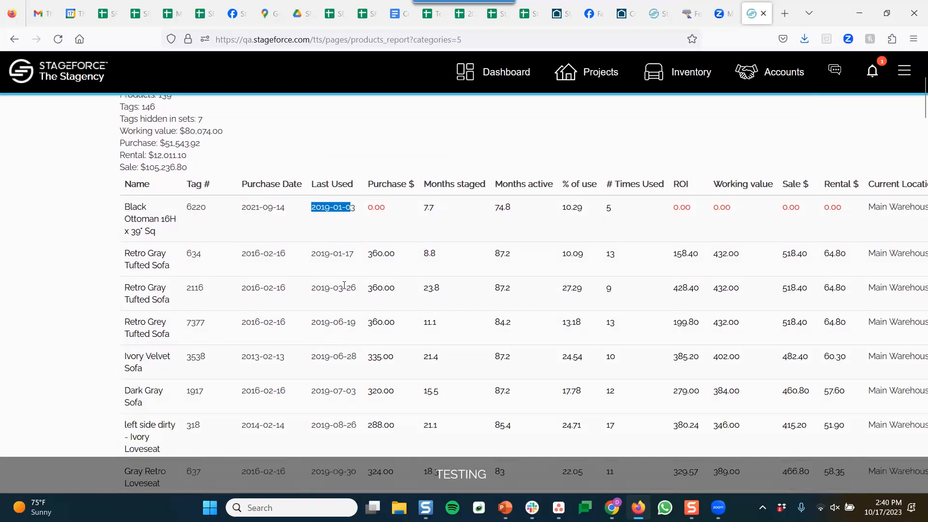
{"action": "scroll", "coordinate": [332, 370], "scroll_direction": "down", "scroll_amount": 6}
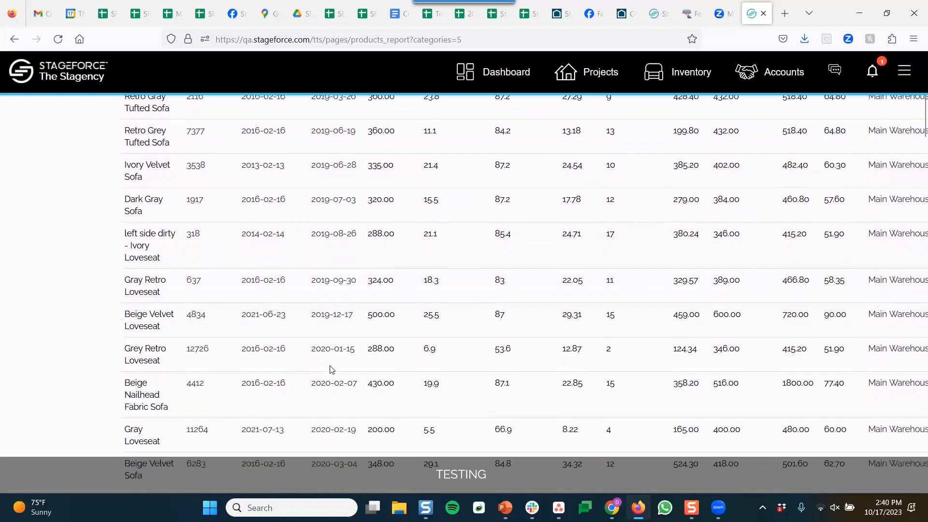
{"action": "scroll", "coordinate": [334, 335], "scroll_direction": "down", "scroll_amount": 6}
{"action": "scroll", "coordinate": [333, 335], "scroll_direction": "up", "scroll_amount": 15}
{"action": "scroll", "coordinate": [333, 335], "scroll_direction": "up", "scroll_amount": 2}
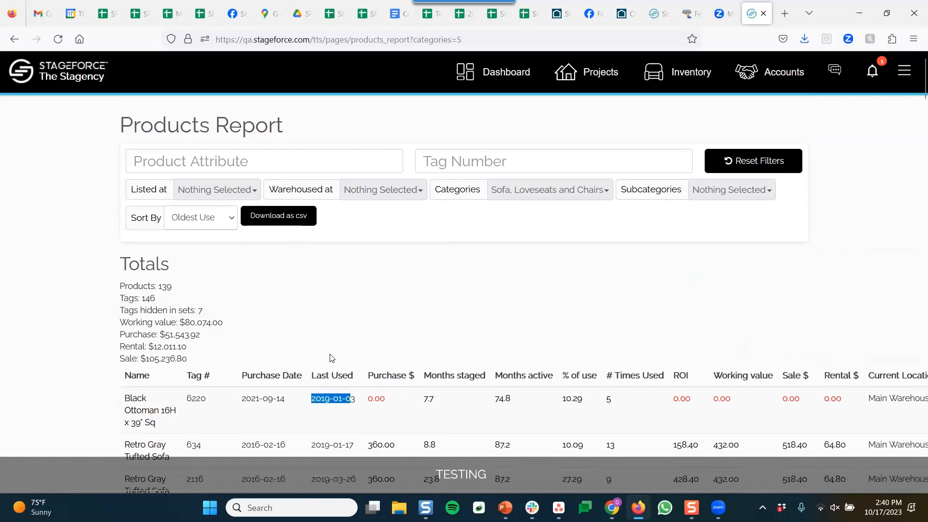
{"action": "left_click", "coordinate": [332, 359]}
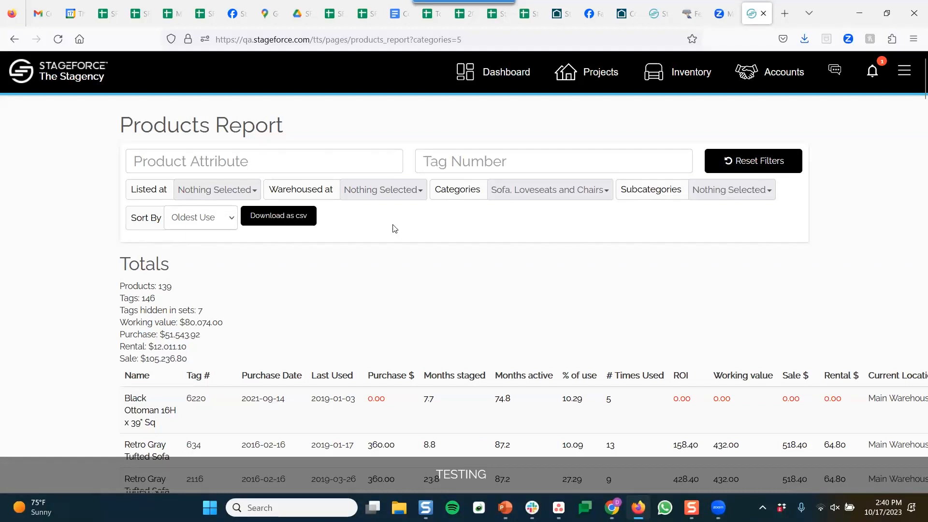
Go via the Inventory Dashboard to the Deactivated Tag Report, keeping the Reason filter at All
{"action": "left_click", "coordinate": [660, 78]}
{"action": "left_click", "coordinate": [406, 128]}
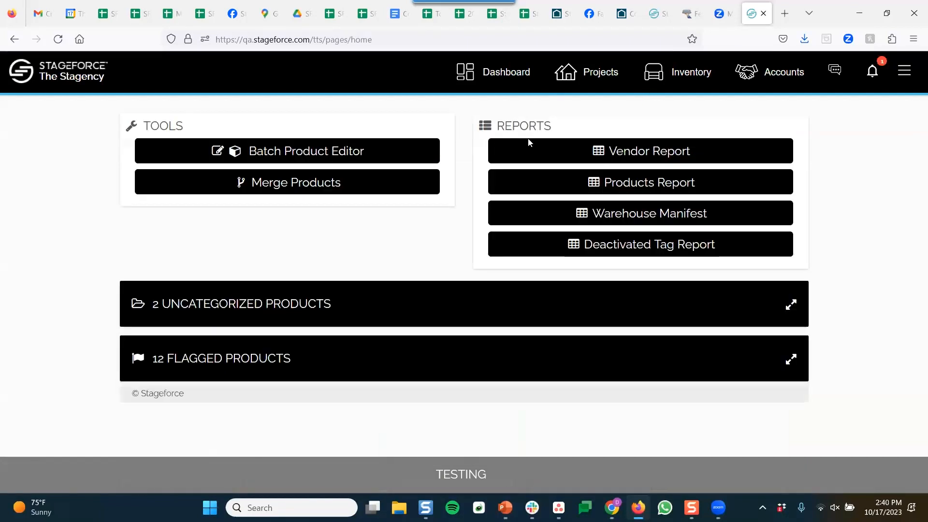
{"action": "left_click", "coordinate": [617, 229]}
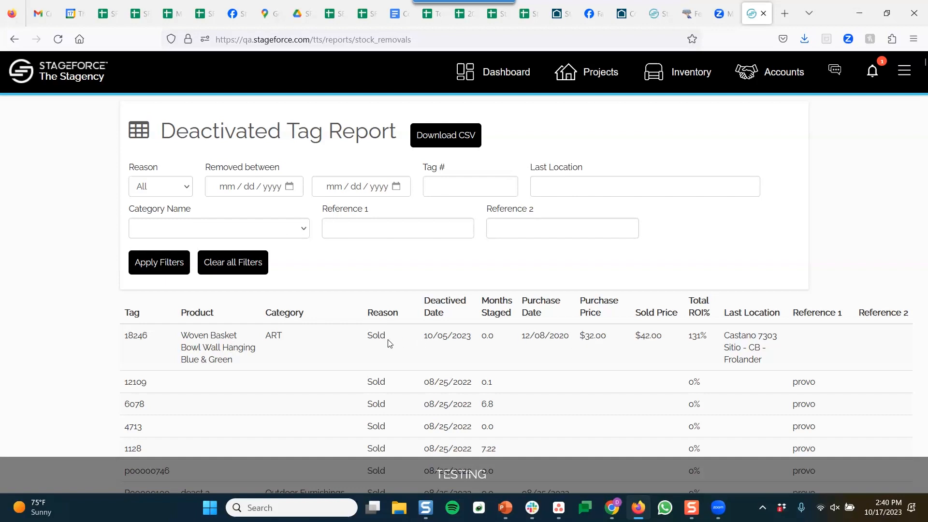
{"action": "left_click", "coordinate": [185, 189]}
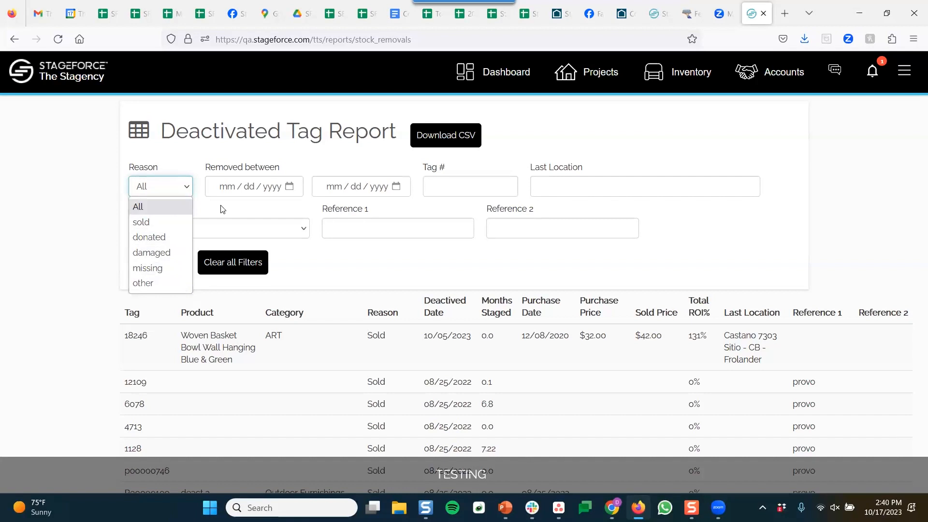
{"action": "left_click", "coordinate": [316, 209]}
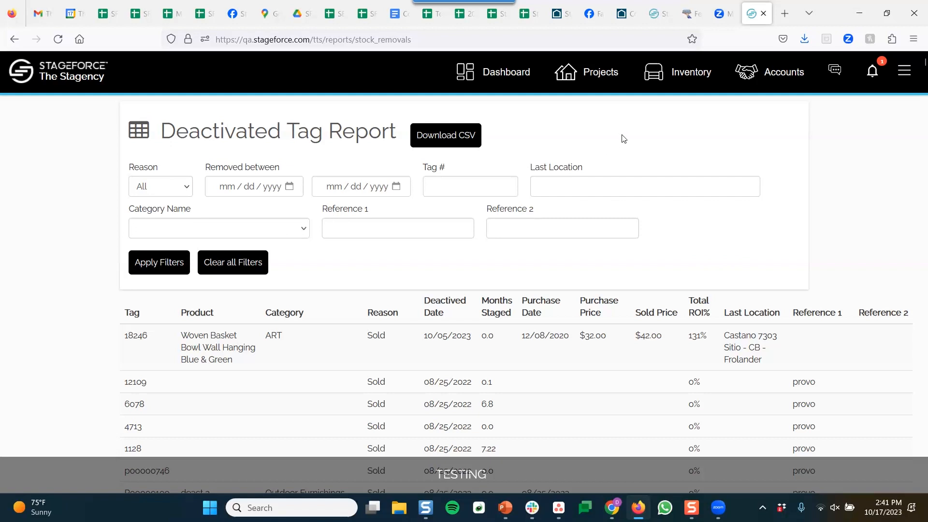
Return to the inventory product list and open the warehouse settings page
{"action": "left_click", "coordinate": [694, 76]}
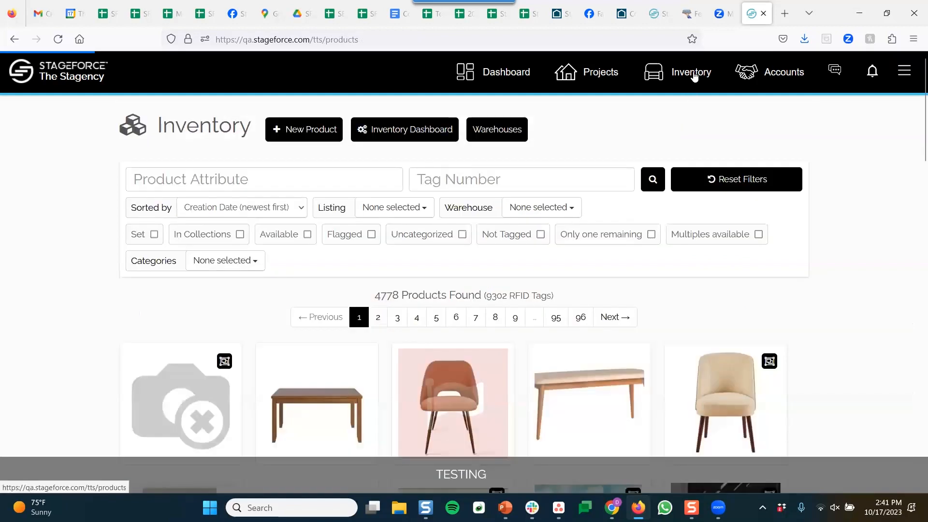
{"action": "left_click", "coordinate": [500, 134]}
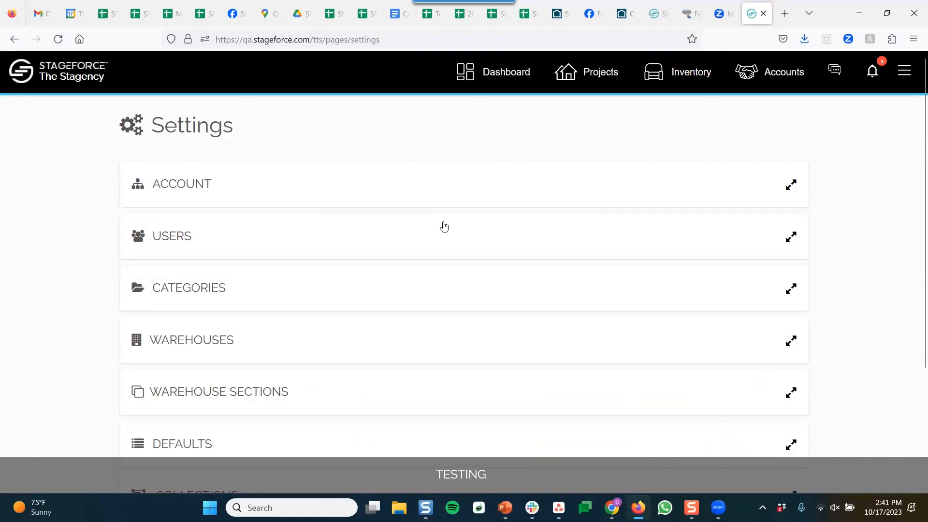
{"action": "scroll", "coordinate": [409, 287], "scroll_direction": "down", "scroll_amount": 2}
{"action": "scroll", "coordinate": [409, 287], "scroll_direction": "up", "scroll_amount": 2}
{"action": "scroll", "coordinate": [409, 287], "scroll_direction": "down", "scroll_amount": 3}
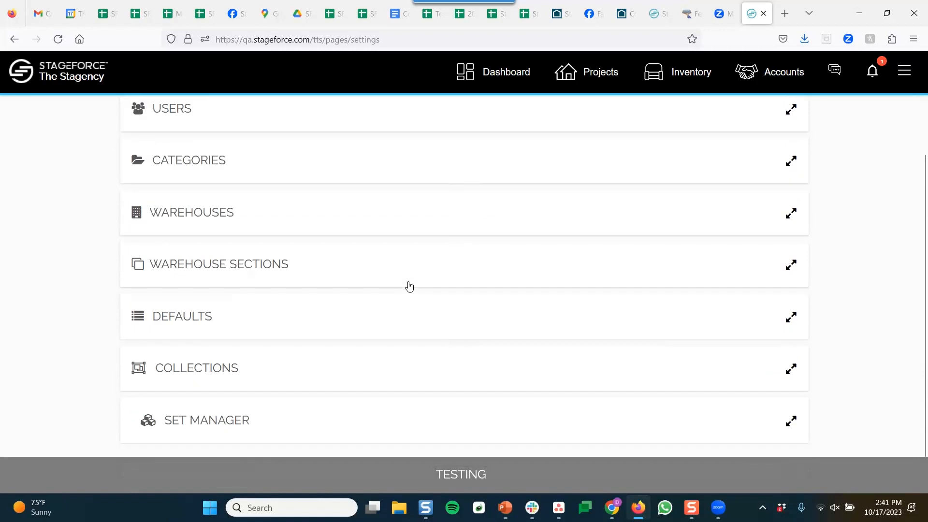
Review the Categories and Warehouses sections, then open Defaults to show Room Names and Flag Issues
{"action": "left_click", "coordinate": [397, 167]}
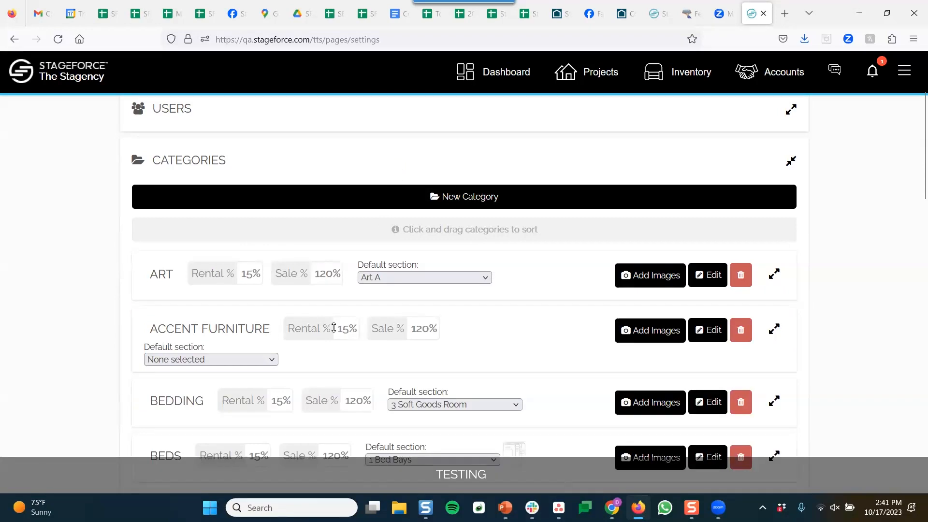
{"action": "left_click", "coordinate": [371, 168]}
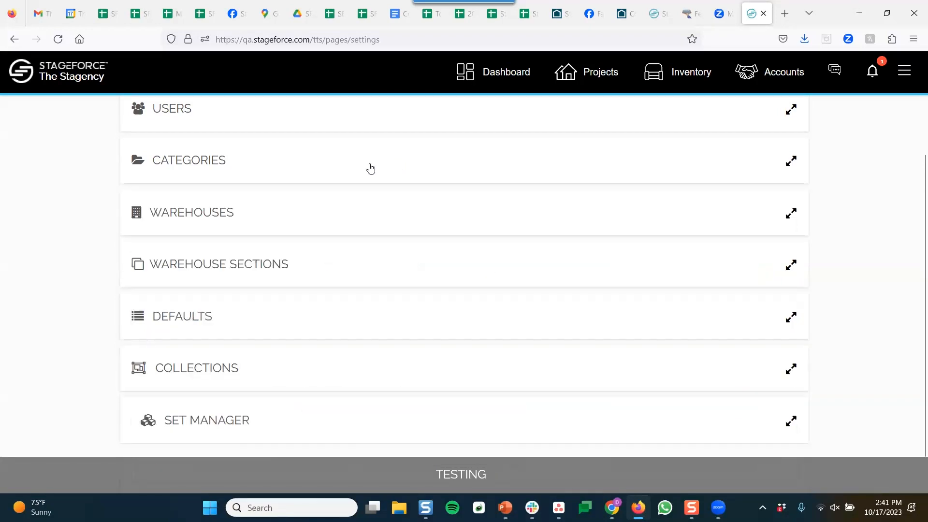
{"action": "left_click", "coordinate": [345, 218]}
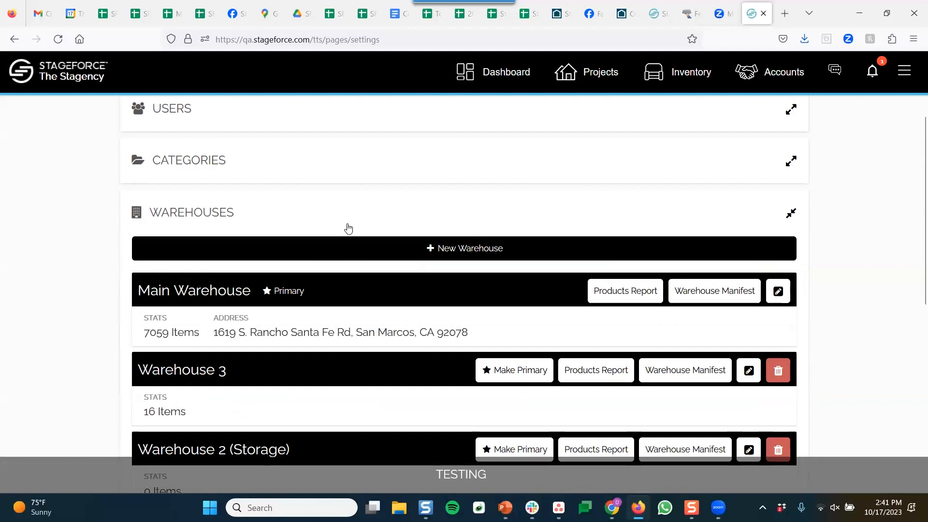
{"action": "scroll", "coordinate": [95, 292], "scroll_direction": "down", "scroll_amount": 3}
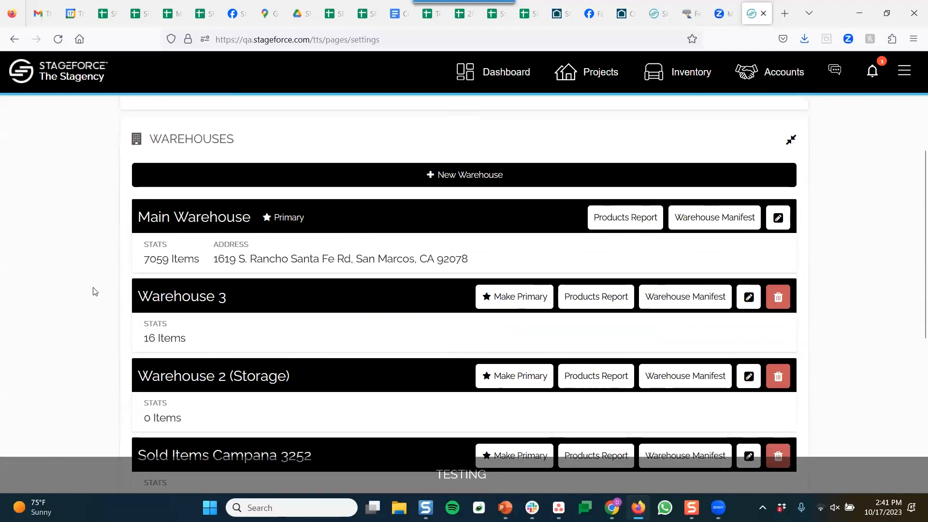
{"action": "scroll", "coordinate": [105, 283], "scroll_direction": "up", "scroll_amount": 1}
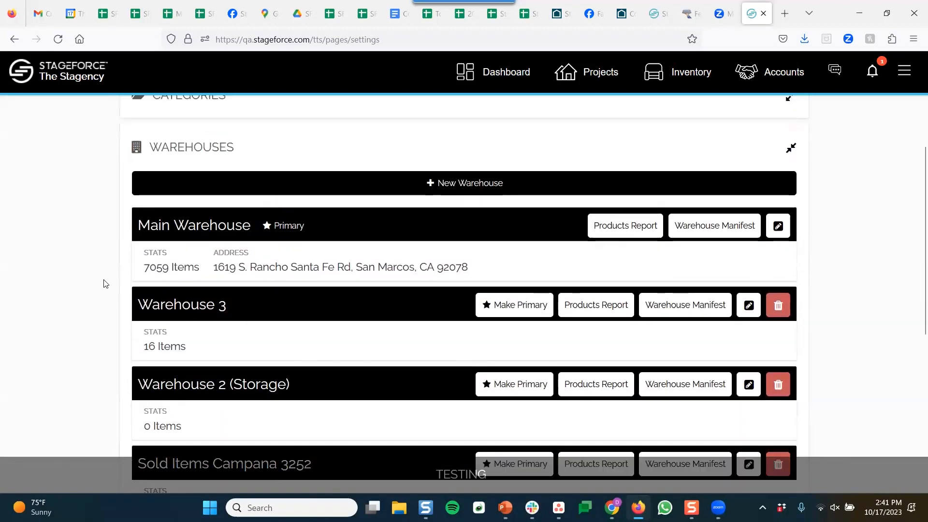
{"action": "scroll", "coordinate": [201, 242], "scroll_direction": "up", "scroll_amount": 1}
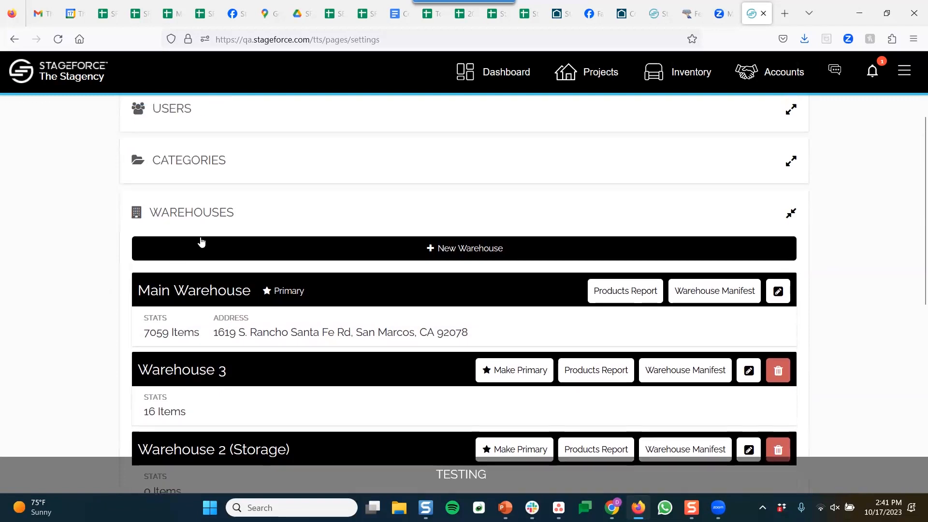
{"action": "left_click", "coordinate": [272, 216]}
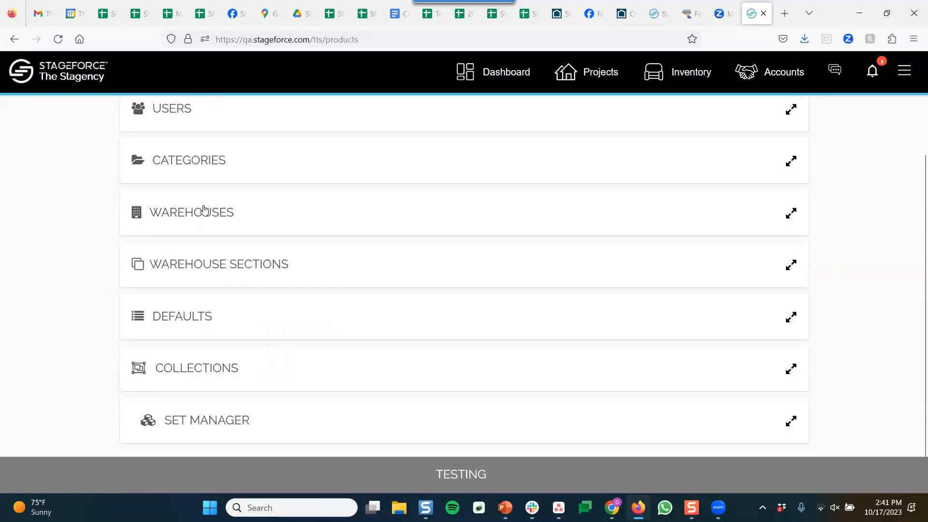
{"action": "scroll", "coordinate": [323, 292], "scroll_direction": "down", "scroll_amount": 1}
{"action": "left_click", "coordinate": [323, 283]}
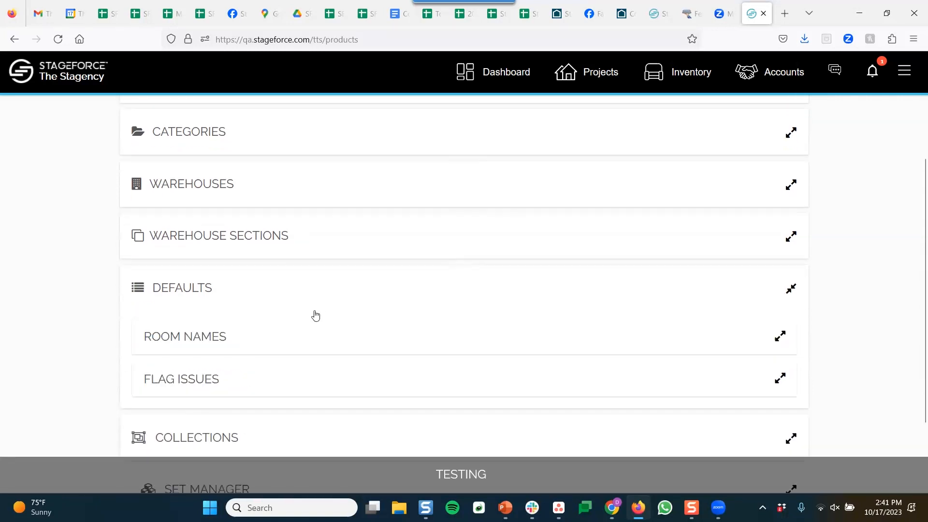
Close Defaults, browse the Collections list, then collapse Collections so every section is closed
{"action": "left_click", "coordinate": [282, 288]}
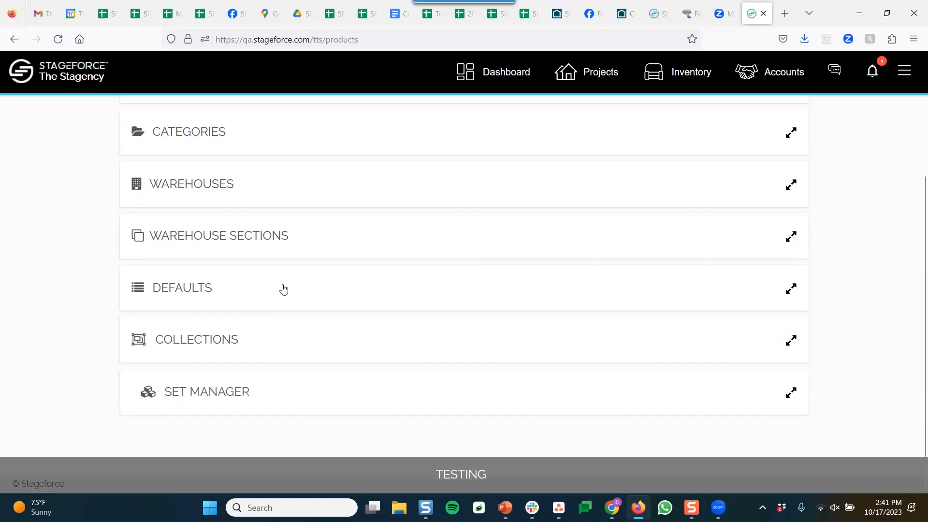
{"action": "left_click", "coordinate": [314, 341]}
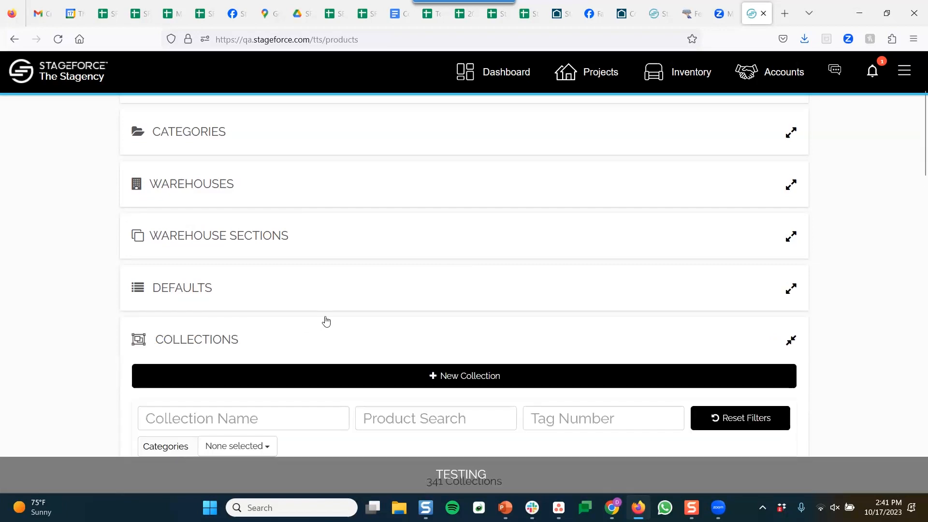
{"action": "scroll", "coordinate": [326, 316], "scroll_direction": "down", "scroll_amount": 4}
{"action": "scroll", "coordinate": [329, 309], "scroll_direction": "up", "scroll_amount": 1}
{"action": "scroll", "coordinate": [332, 313], "scroll_direction": "down", "scroll_amount": 10}
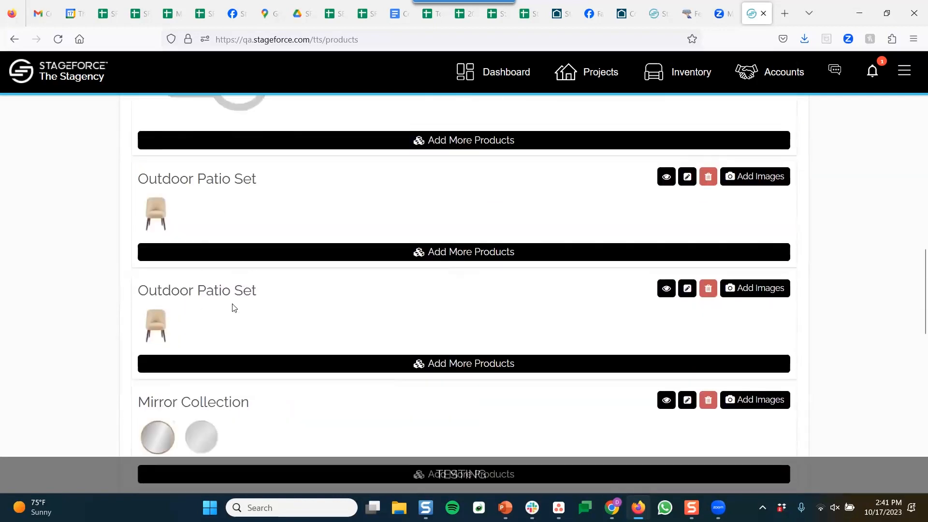
{"action": "scroll", "coordinate": [242, 339], "scroll_direction": "down", "scroll_amount": 2}
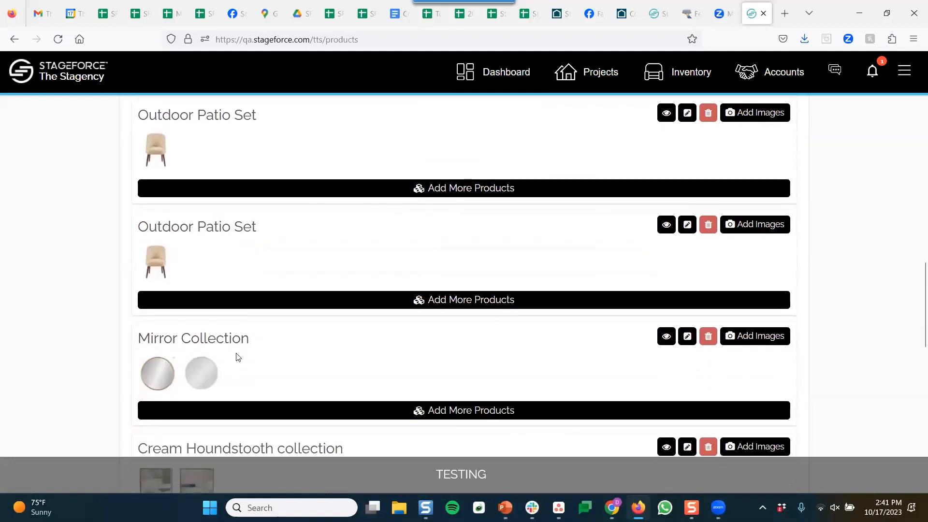
{"action": "scroll", "coordinate": [245, 348], "scroll_direction": "down", "scroll_amount": 2}
{"action": "scroll", "coordinate": [239, 377], "scroll_direction": "down", "scroll_amount": 2}
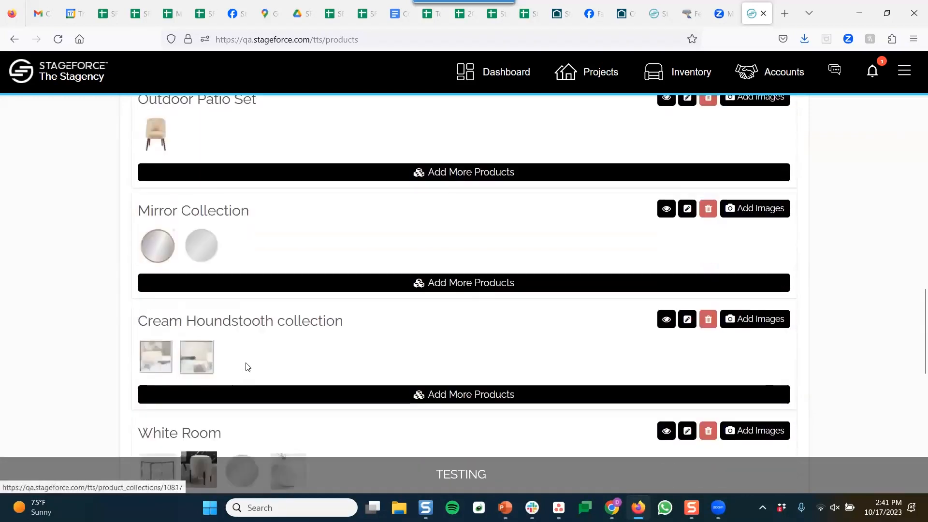
{"action": "scroll", "coordinate": [273, 329], "scroll_direction": "down", "scroll_amount": 2}
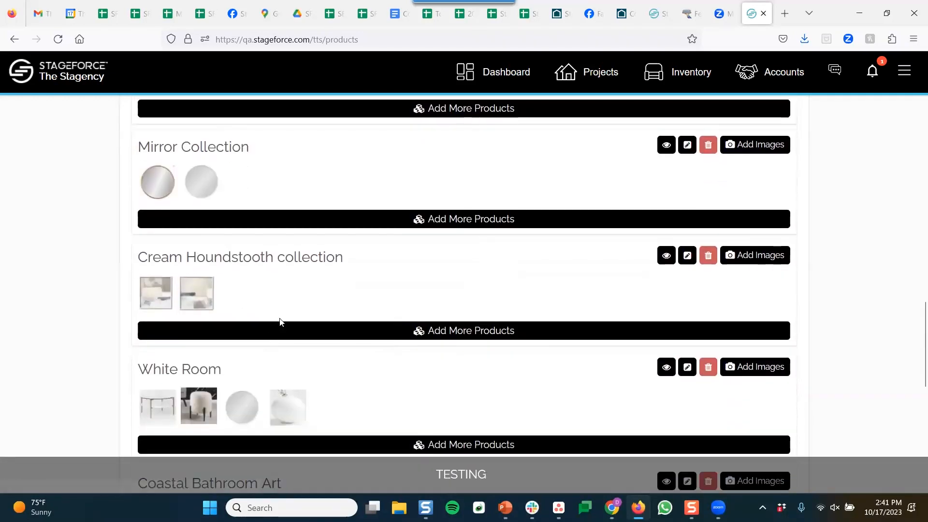
{"action": "scroll", "coordinate": [276, 329], "scroll_direction": "up", "scroll_amount": 10}
{"action": "scroll", "coordinate": [276, 338], "scroll_direction": "up", "scroll_amount": 5}
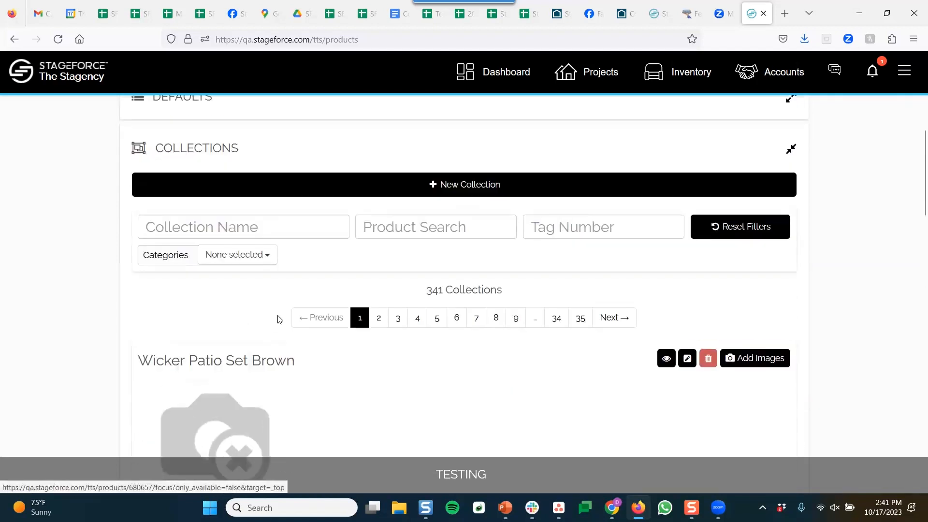
{"action": "left_click", "coordinate": [289, 284]}
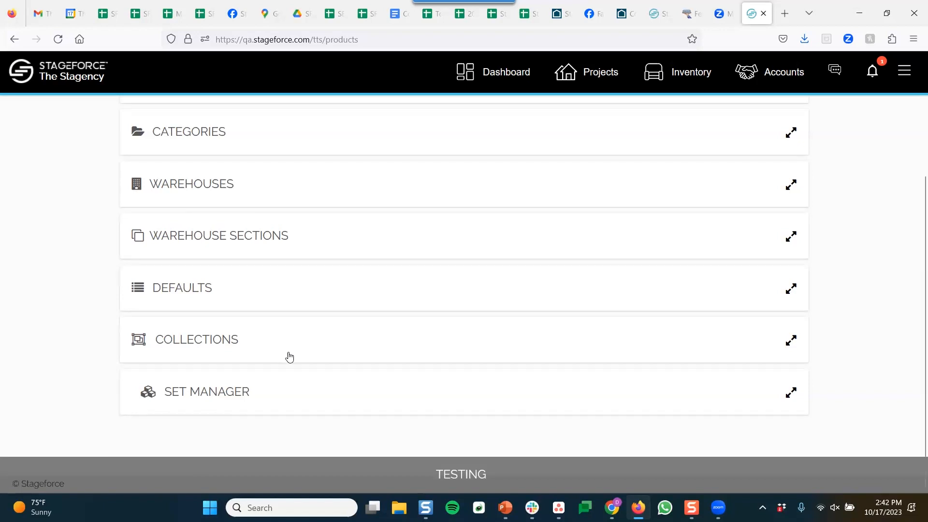
Check the first product set's counts in Set Manager (Sets: 5, Total Parts: 20), then go to Projects
{"action": "left_click", "coordinate": [276, 394]}
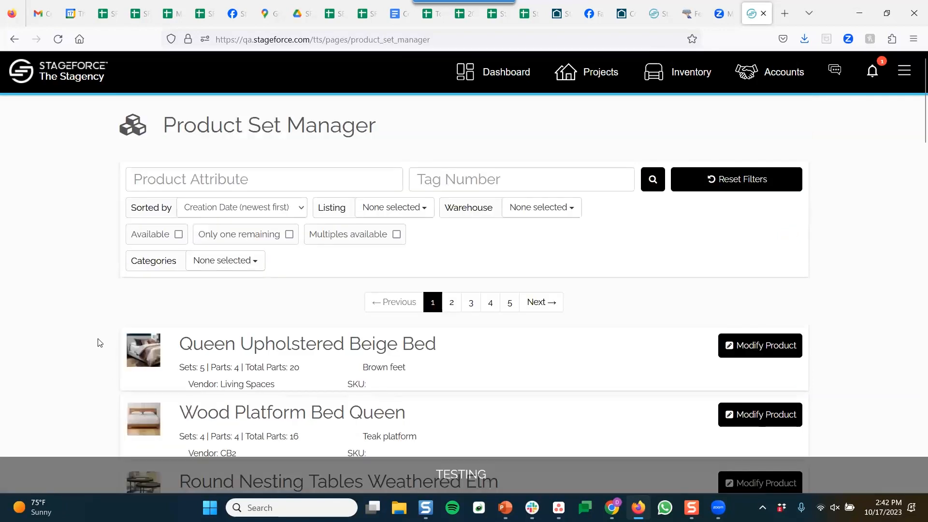
{"action": "scroll", "coordinate": [100, 330], "scroll_direction": "down", "scroll_amount": 3}
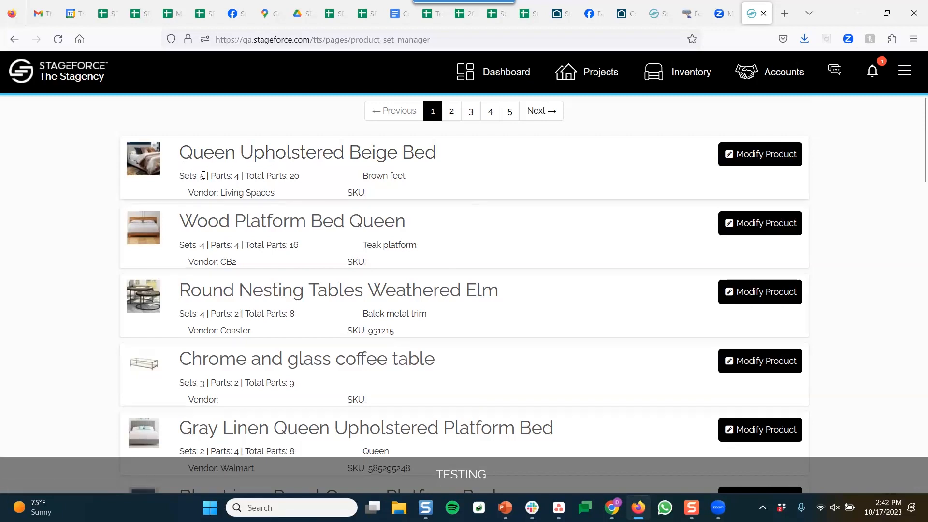
{"action": "left_click_drag", "start_coordinate": [212, 175], "coordinate": [239, 176]}
{"action": "left_click_drag", "start_coordinate": [205, 177], "coordinate": [177, 181]}
{"action": "left_click_drag", "start_coordinate": [247, 176], "coordinate": [326, 182]}
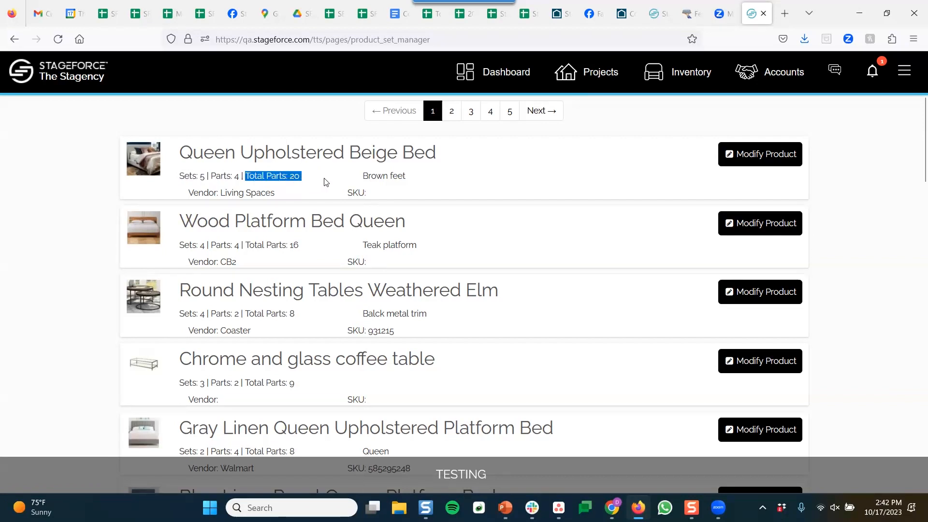
{"action": "left_click", "coordinate": [513, 183]}
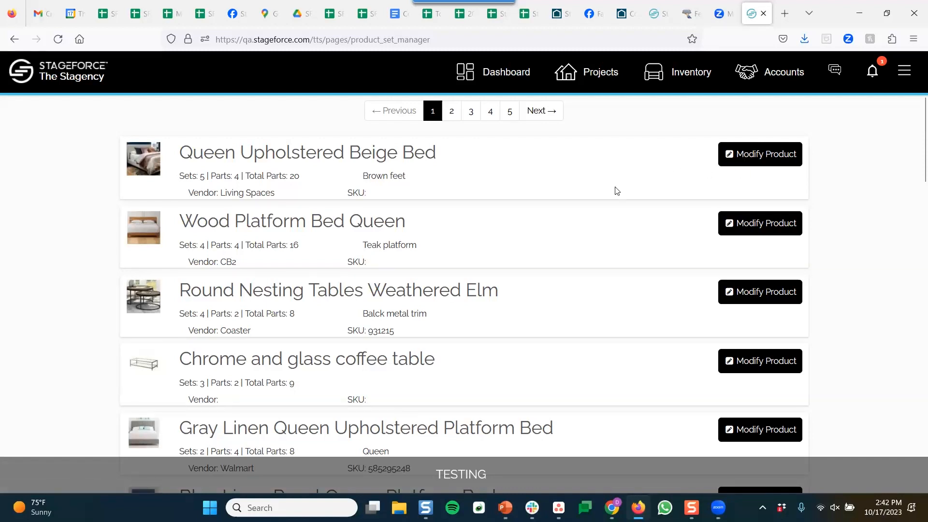
{"action": "scroll", "coordinate": [610, 199], "scroll_direction": "up", "scroll_amount": 4}
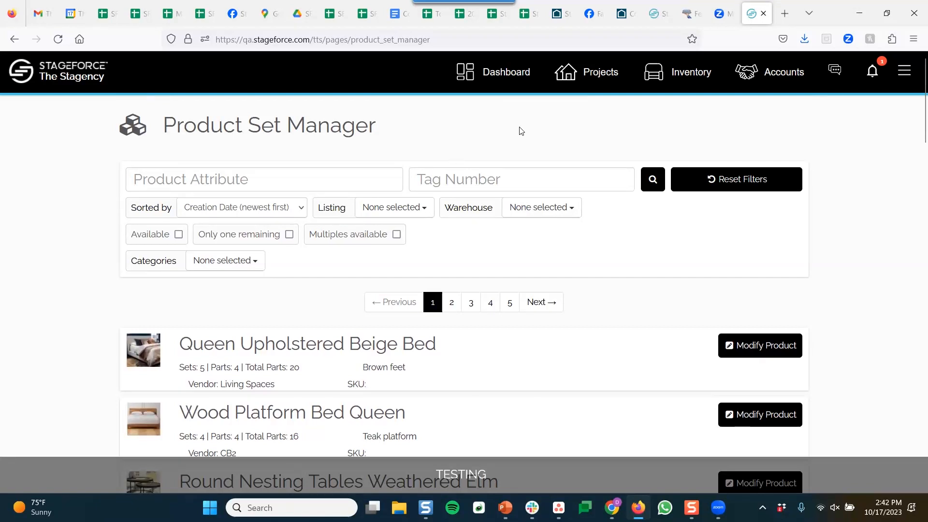
{"action": "left_click", "coordinate": [598, 88]}
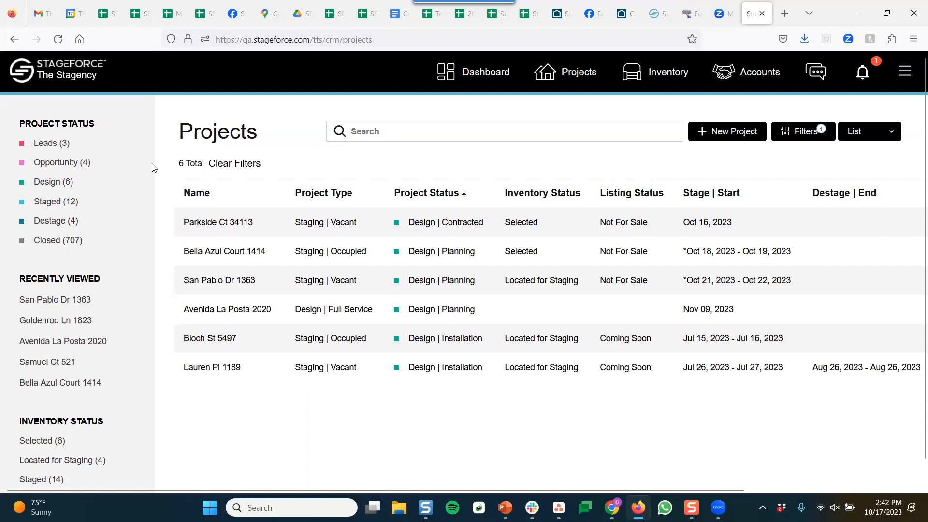
{"action": "left_click", "coordinate": [456, 125]}
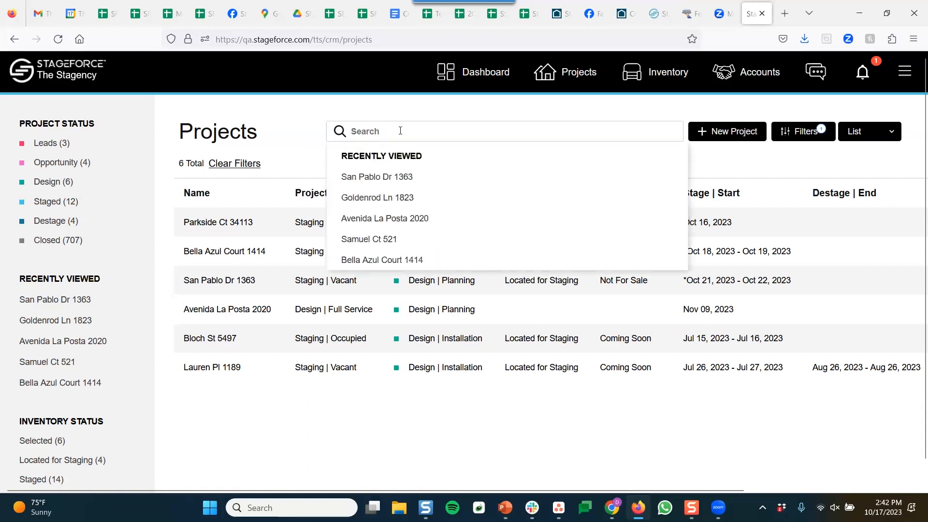
{"action": "type", "text": "cambri"}
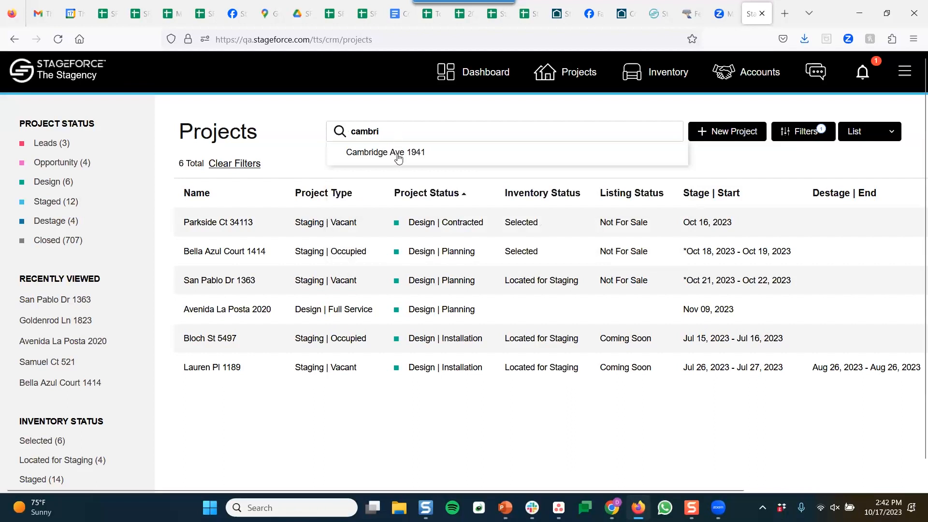
{"action": "left_click", "coordinate": [398, 152]}
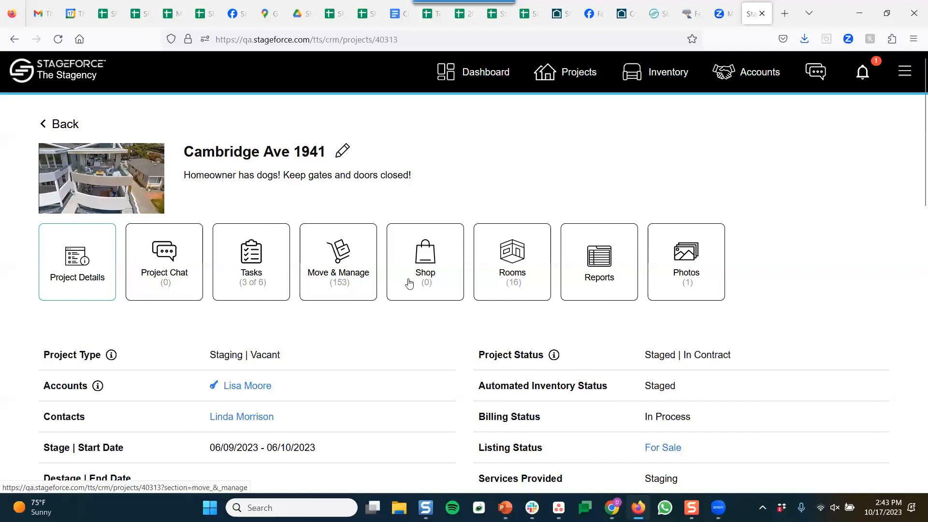
In Move & Manage, review the 153 staged and 9 transferring product lists, collapsing each afterward
{"action": "left_click", "coordinate": [348, 282]}
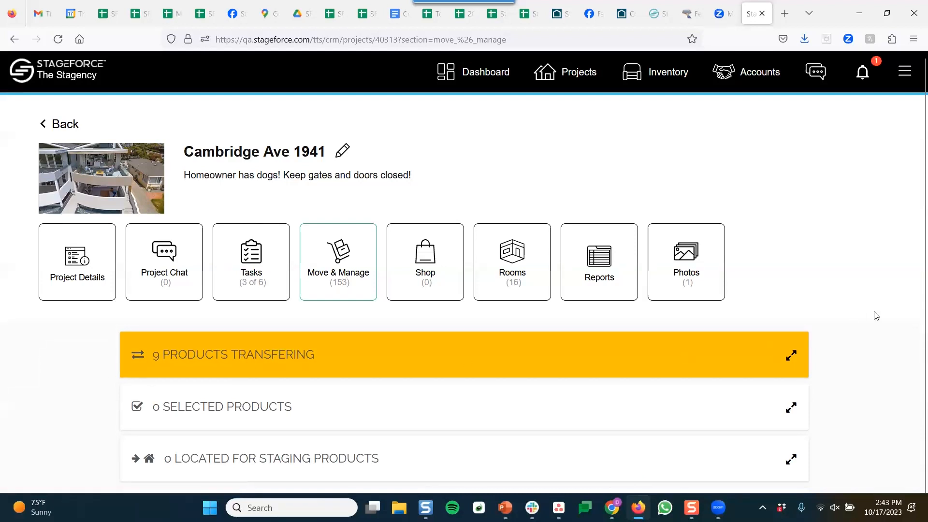
{"action": "scroll", "coordinate": [843, 342], "scroll_direction": "down", "scroll_amount": 3}
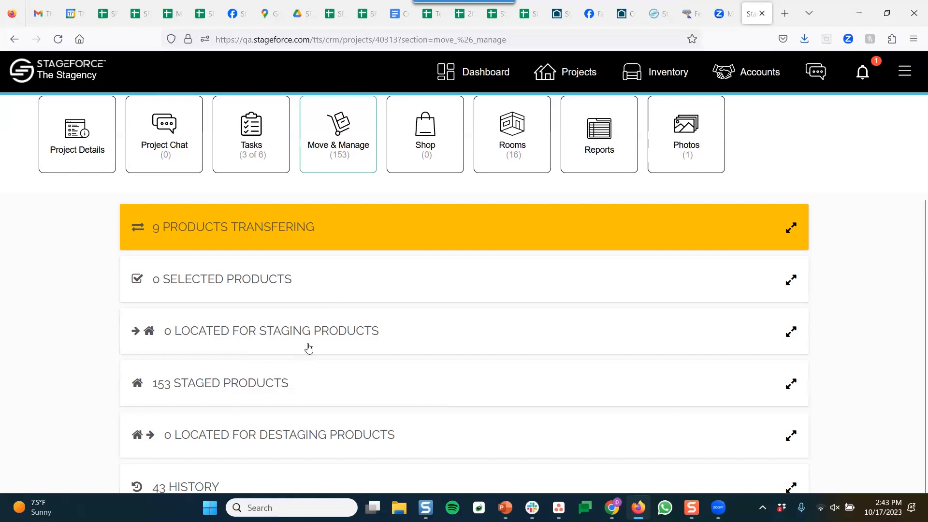
{"action": "left_click", "coordinate": [279, 386]}
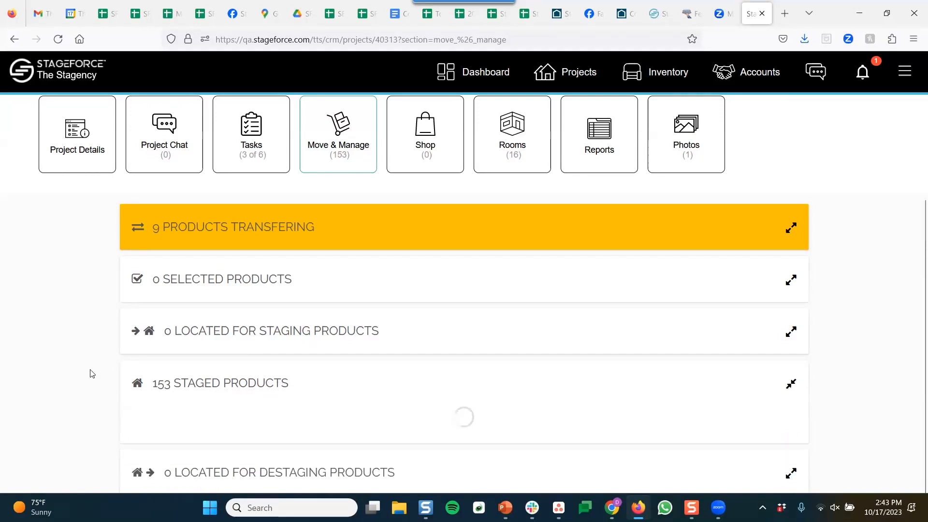
{"action": "scroll", "coordinate": [98, 365], "scroll_direction": "down", "scroll_amount": 8}
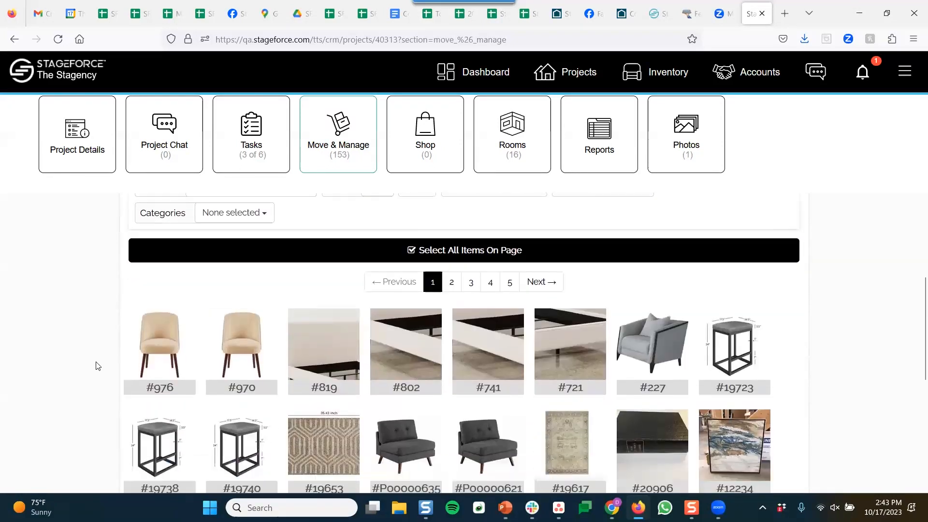
{"action": "scroll", "coordinate": [99, 364], "scroll_direction": "down", "scroll_amount": 6}
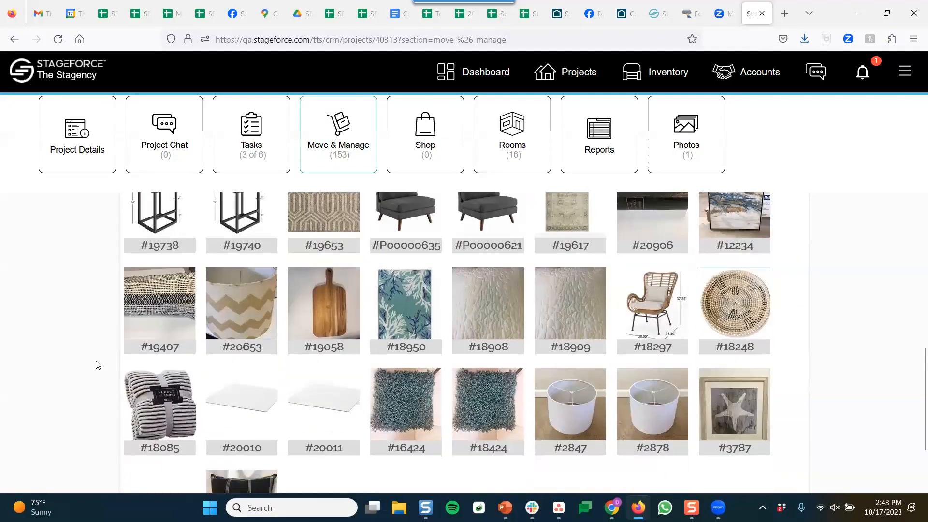
{"action": "scroll", "coordinate": [98, 366], "scroll_direction": "up", "scroll_amount": 10}
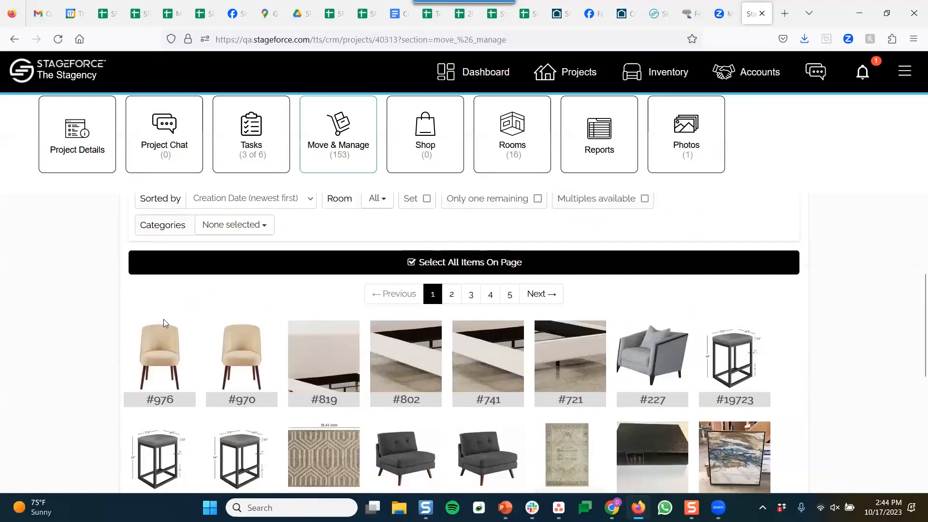
{"action": "scroll", "coordinate": [242, 325], "scroll_direction": "up", "scroll_amount": 4}
{"action": "left_click", "coordinate": [298, 320]}
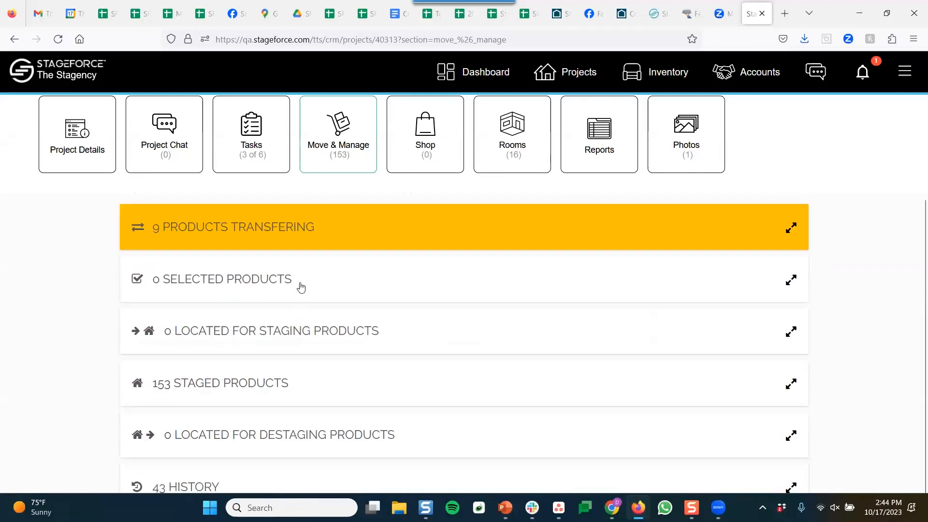
{"action": "left_click", "coordinate": [320, 229]}
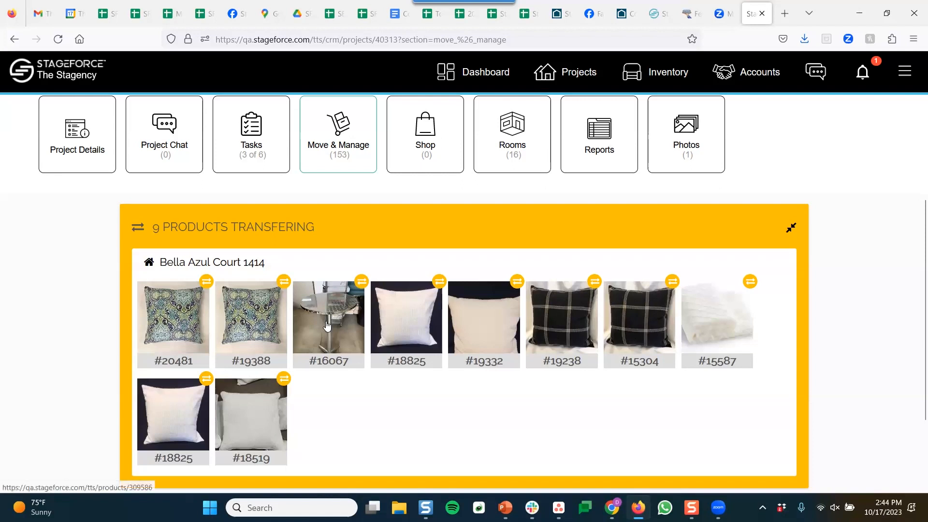
{"action": "left_click", "coordinate": [354, 227]}
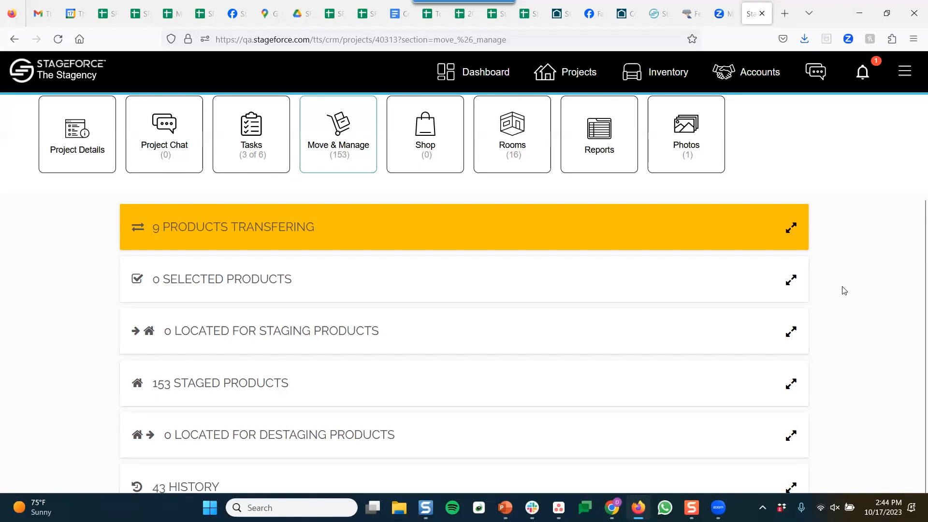
{"action": "scroll", "coordinate": [774, 159], "scroll_direction": "up", "scroll_amount": 1}
{"action": "left_click", "coordinate": [573, 80]}
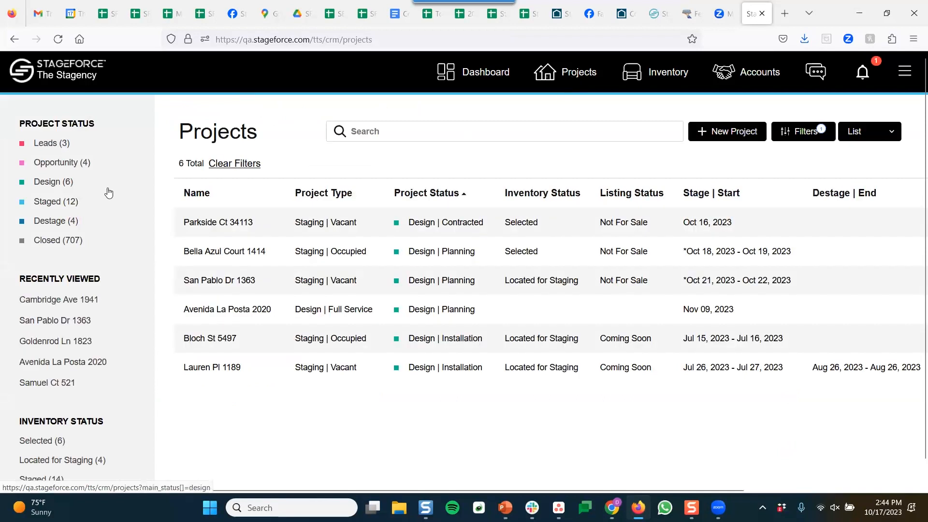
{"action": "left_click", "coordinate": [49, 185]}
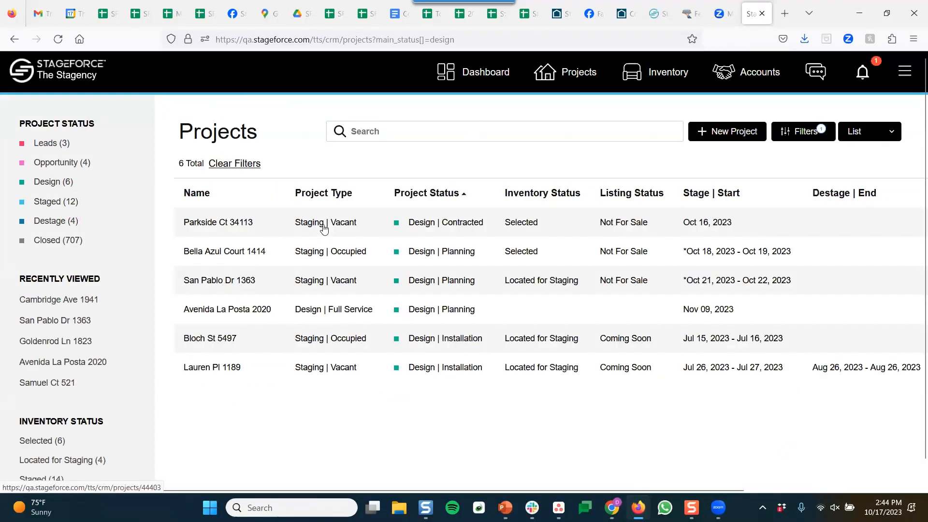
{"action": "left_click", "coordinate": [324, 230]}
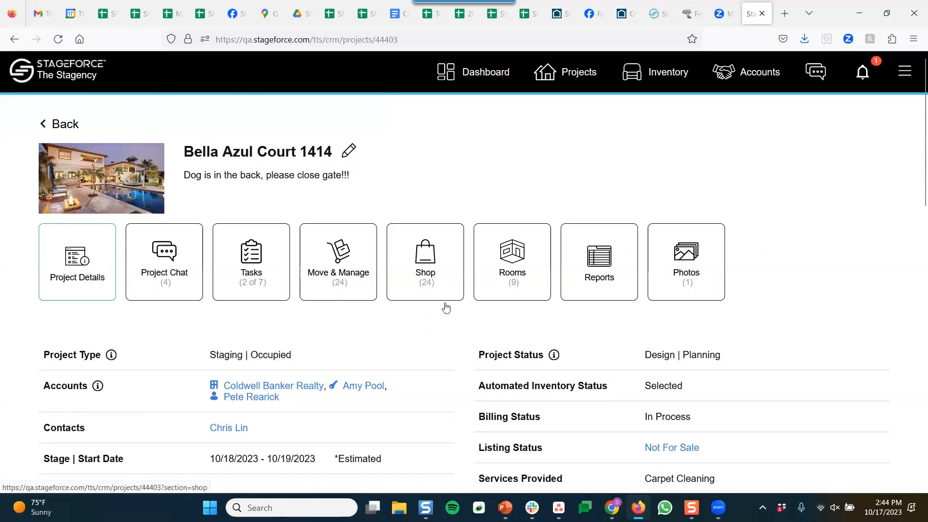
{"action": "left_click", "coordinate": [430, 283]}
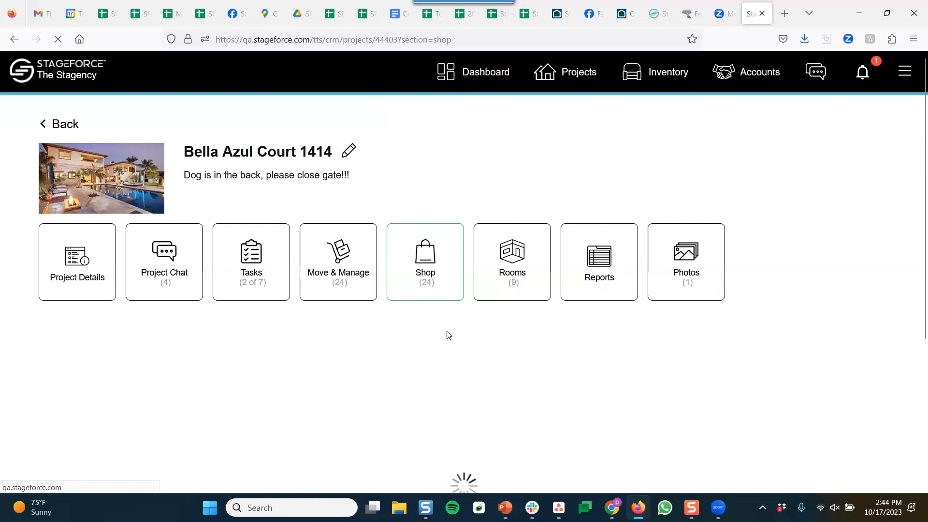
{"action": "scroll", "coordinate": [834, 292], "scroll_direction": "down", "scroll_amount": 4}
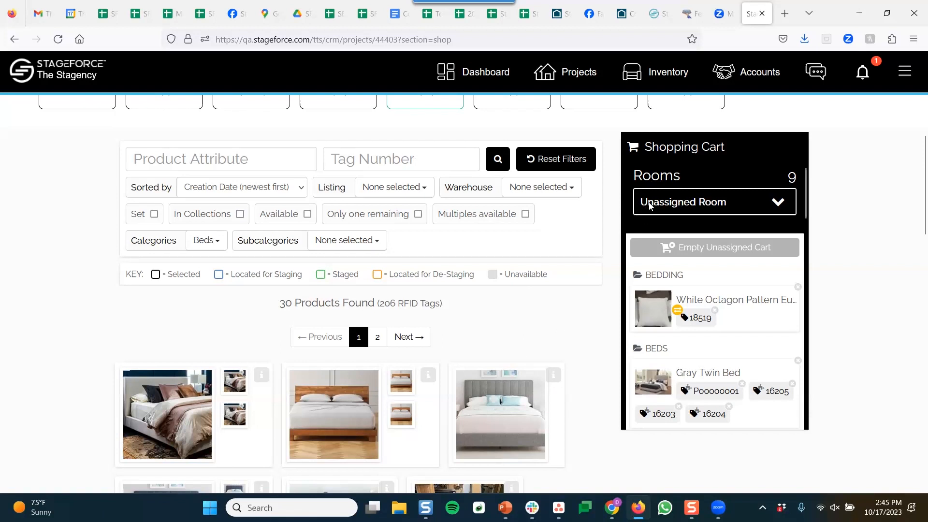
{"action": "left_click", "coordinate": [308, 214]}
{"action": "left_click", "coordinate": [685, 203]}
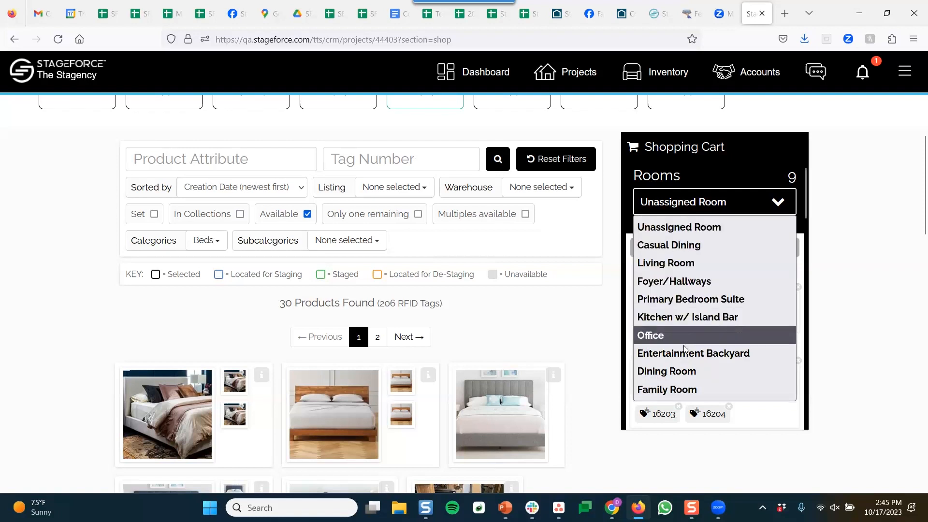
Switch the shopping cart to the Dining Room and filter products to the Chairs category
{"action": "left_click", "coordinate": [687, 373]}
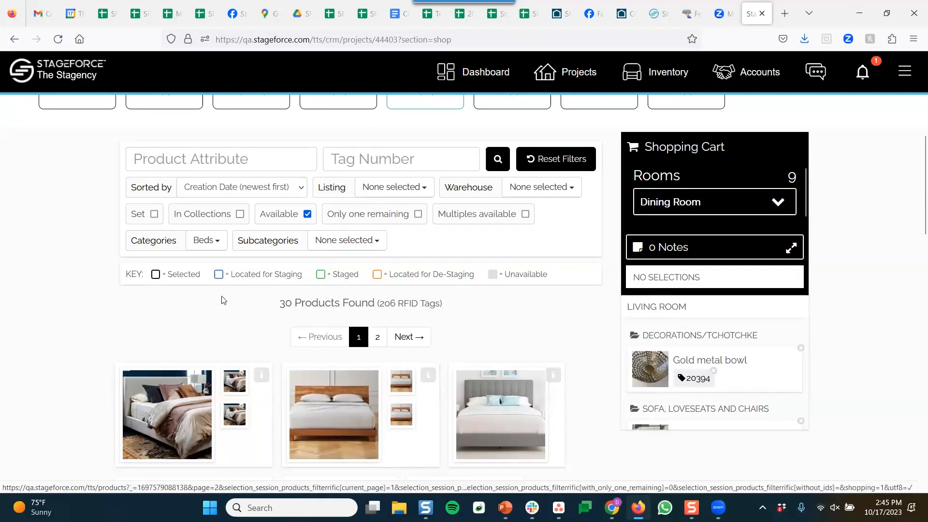
{"action": "scroll", "coordinate": [218, 296], "scroll_direction": "down", "scroll_amount": 2}
{"action": "left_click", "coordinate": [224, 177]}
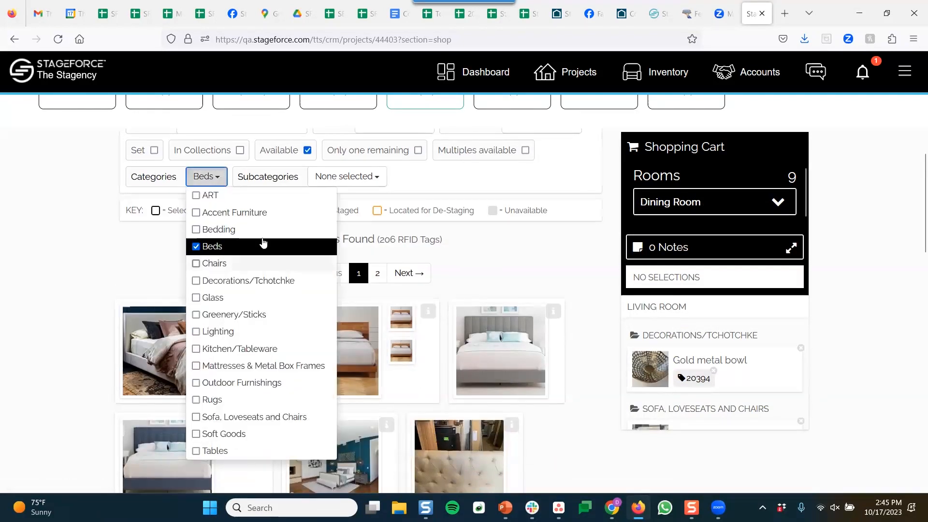
{"action": "scroll", "coordinate": [360, 290], "scroll_direction": "up", "scroll_amount": 2}
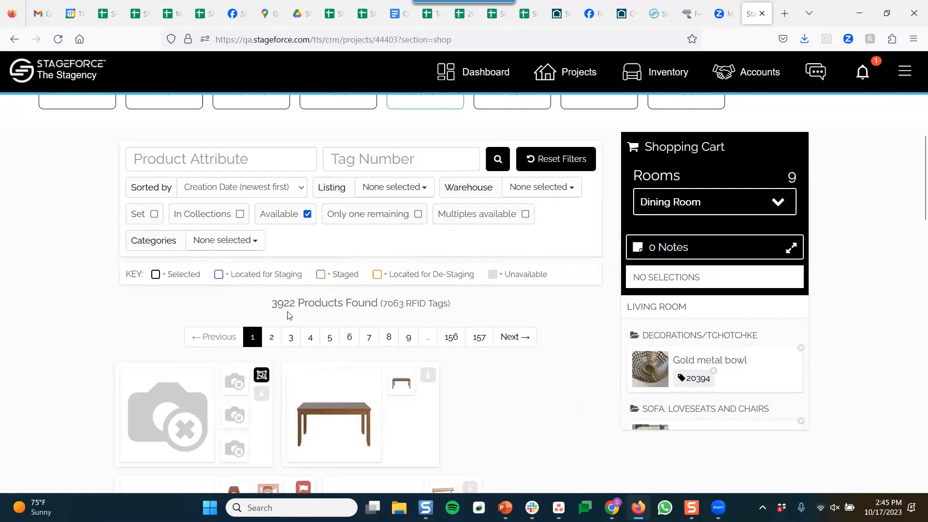
{"action": "left_click", "coordinate": [230, 242]}
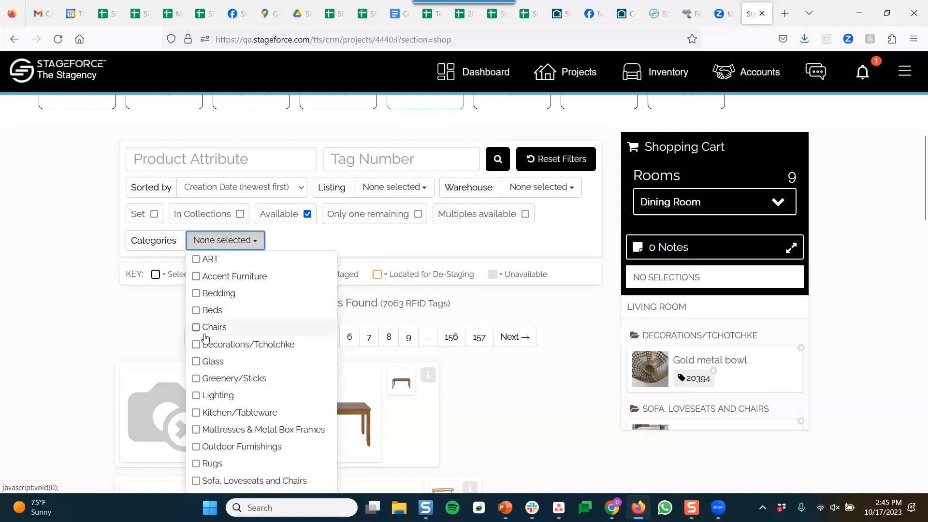
{"action": "left_click", "coordinate": [197, 328]}
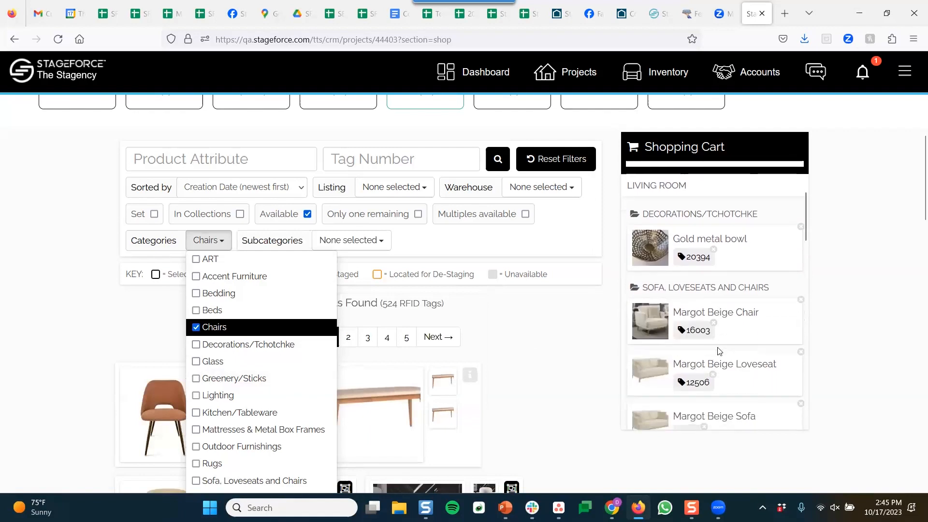
{"action": "scroll", "coordinate": [684, 338], "scroll_direction": "up", "scroll_amount": 4}
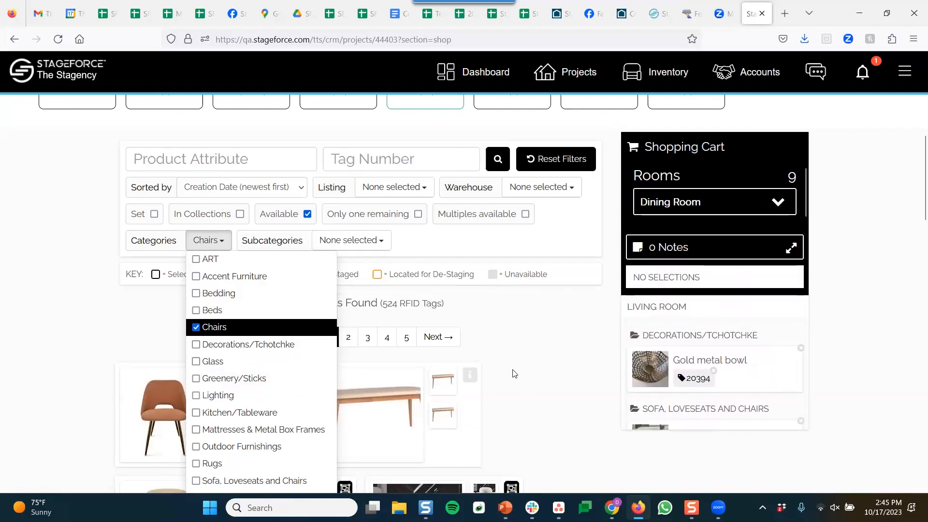
{"action": "scroll", "coordinate": [517, 372], "scroll_direction": "down", "scroll_amount": 3}
{"action": "left_click", "coordinate": [555, 342]}
Add six Rounded Back Oatmeal Dining Chairs, tags 963, 978, 987, 998, 979 and 986
{"action": "scroll", "coordinate": [556, 343], "scroll_direction": "down", "scroll_amount": 1}
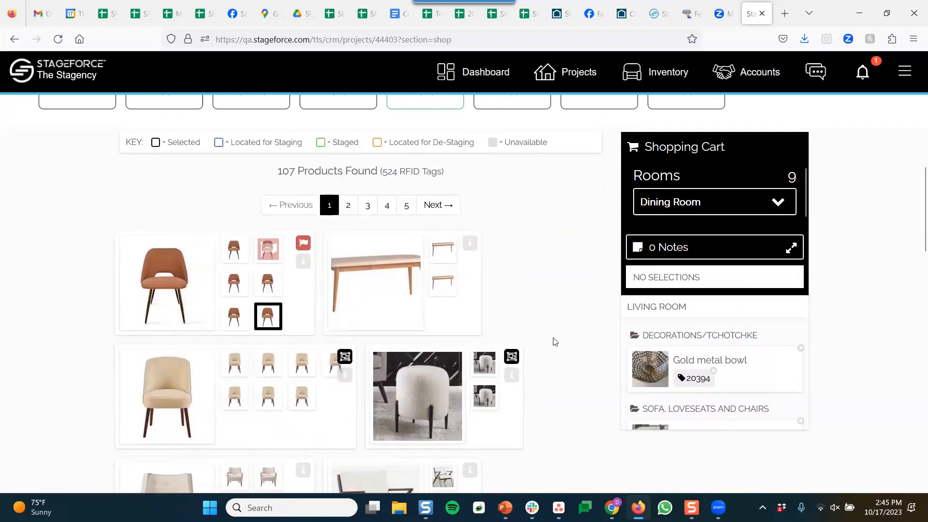
{"action": "scroll", "coordinate": [555, 342], "scroll_direction": "down", "scroll_amount": 3}
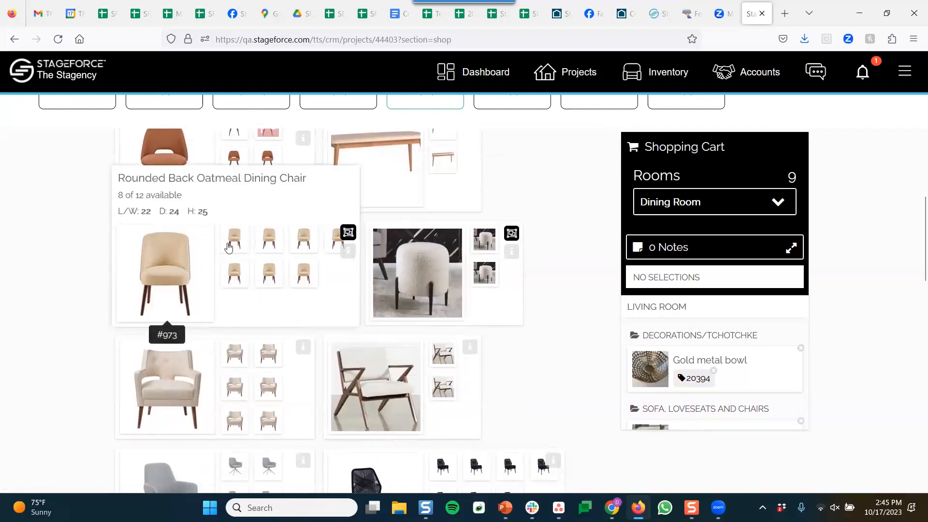
{"action": "left_click", "coordinate": [233, 244]}
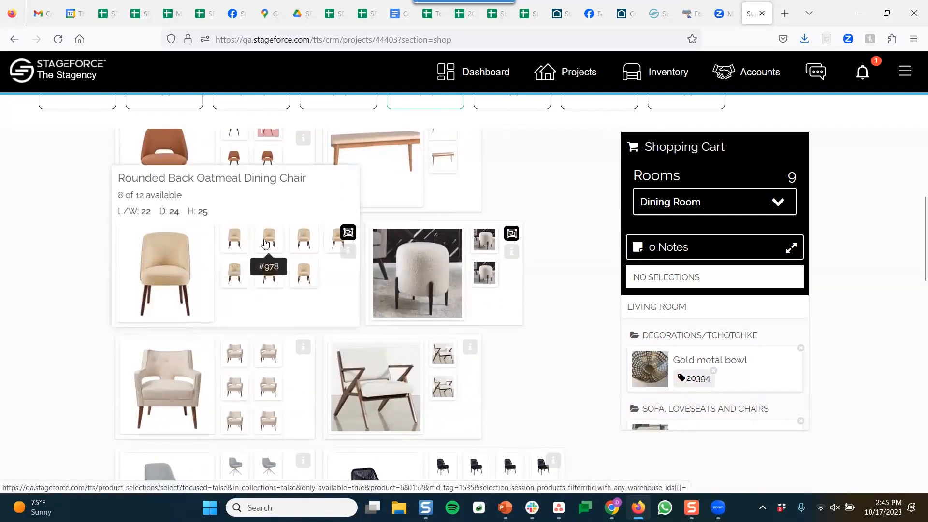
{"action": "left_click", "coordinate": [265, 243]}
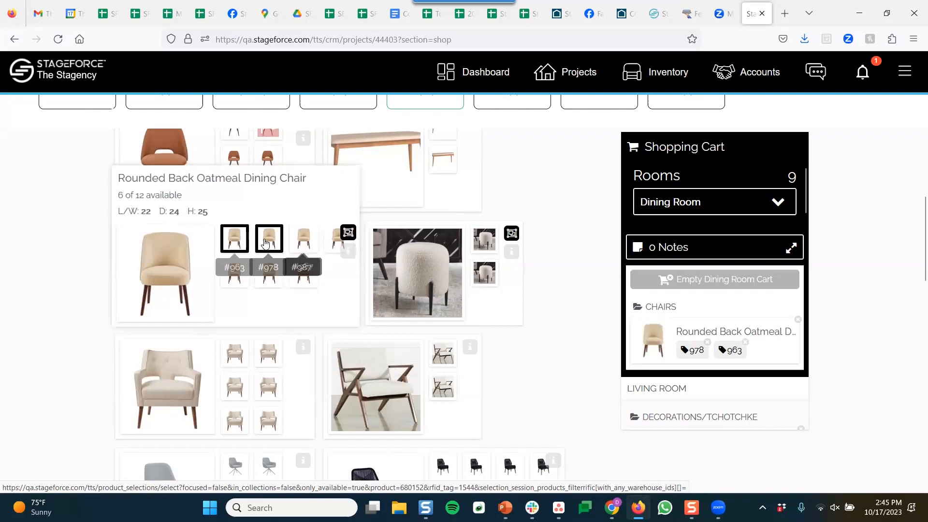
{"action": "left_click", "coordinate": [304, 239]}
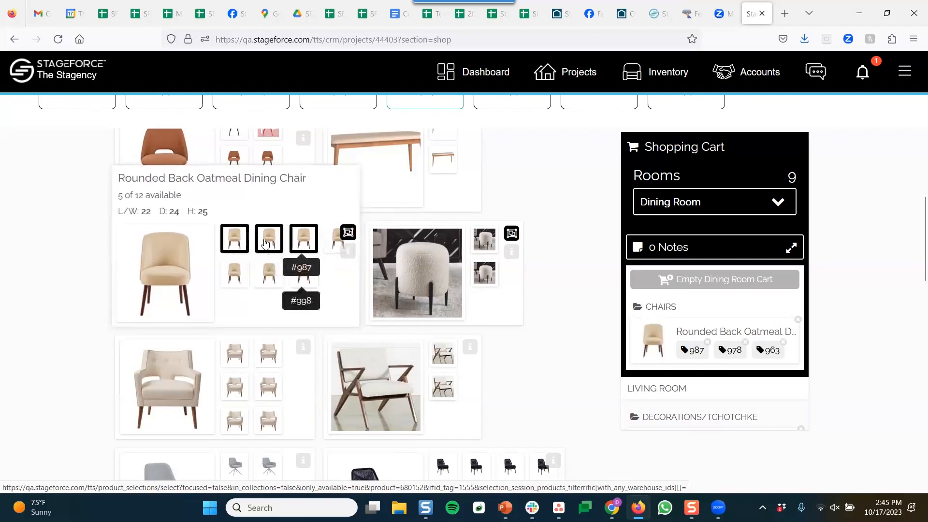
{"action": "left_click", "coordinate": [301, 280]}
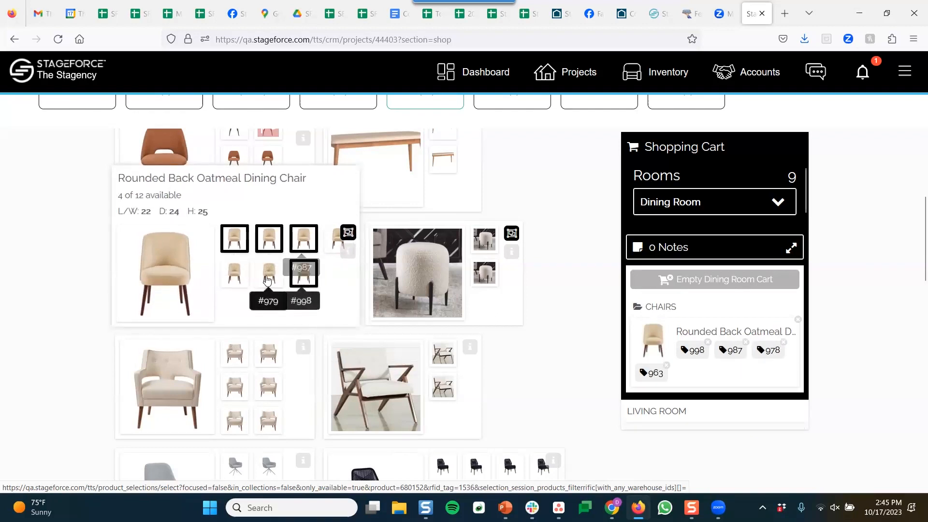
{"action": "left_click", "coordinate": [240, 279]}
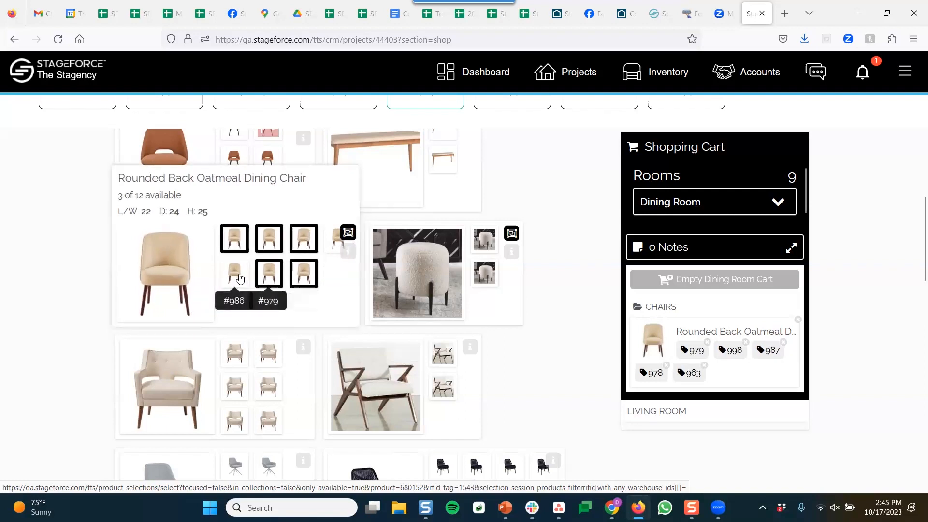
{"action": "left_click", "coordinate": [246, 279]}
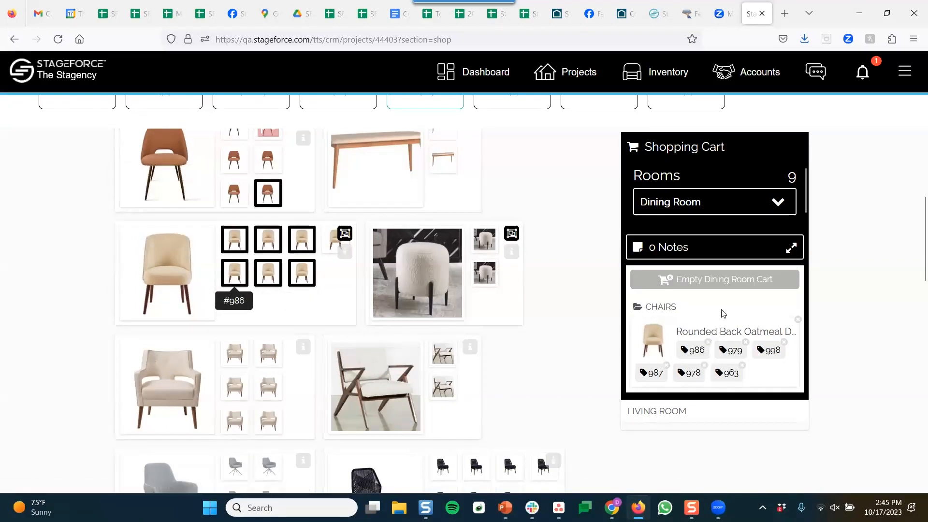
{"action": "scroll", "coordinate": [724, 311], "scroll_direction": "down", "scroll_amount": 2}
{"action": "scroll", "coordinate": [724, 310], "scroll_direction": "up", "scroll_amount": 2}
Switch the shopping cart to the Living Room and clear all product filters
{"action": "left_click", "coordinate": [726, 207]}
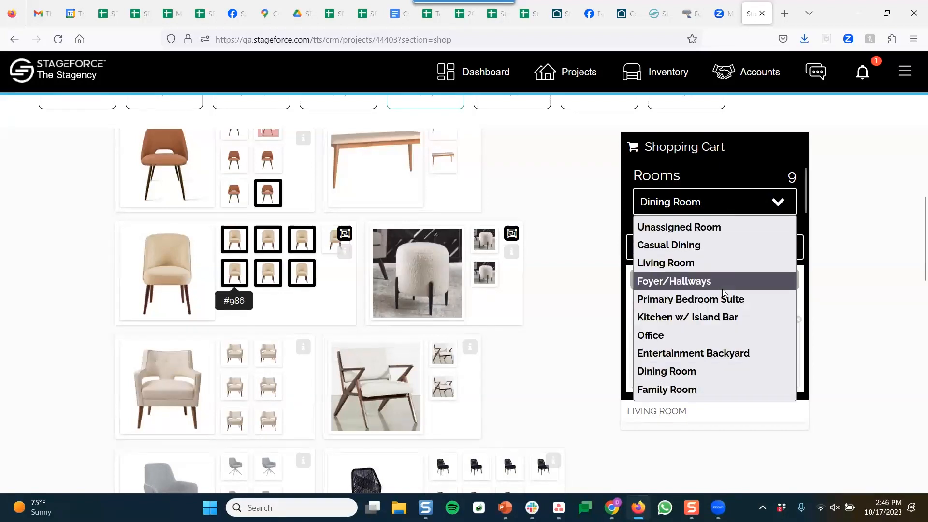
{"action": "left_click", "coordinate": [670, 263]}
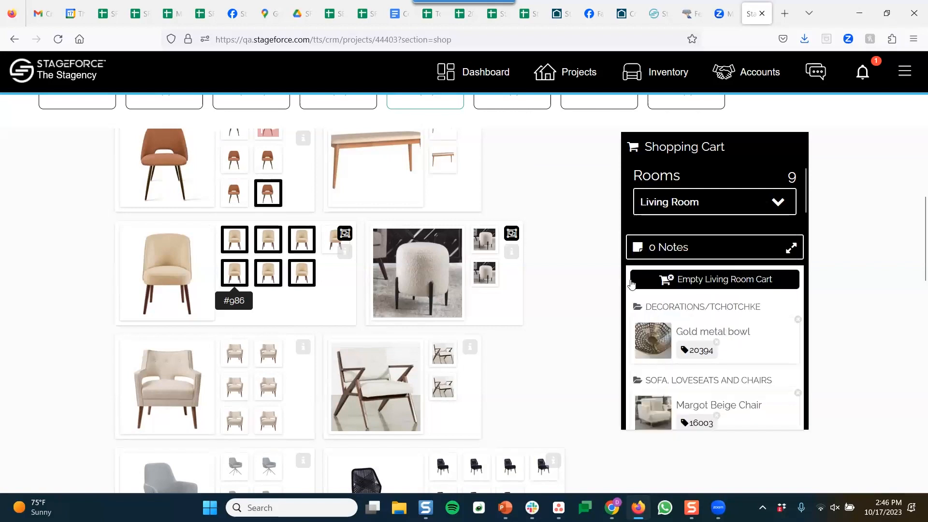
{"action": "scroll", "coordinate": [556, 201], "scroll_direction": "up", "scroll_amount": 5}
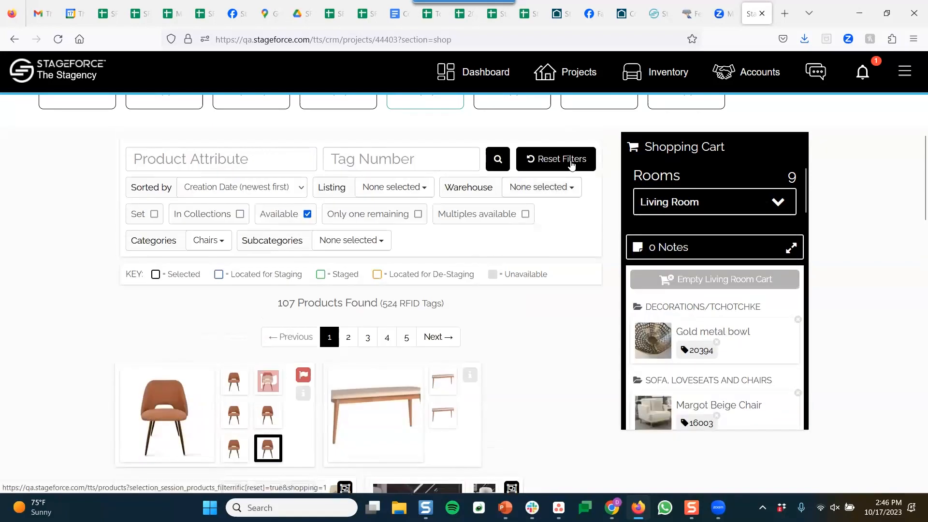
{"action": "left_click", "coordinate": [217, 244]}
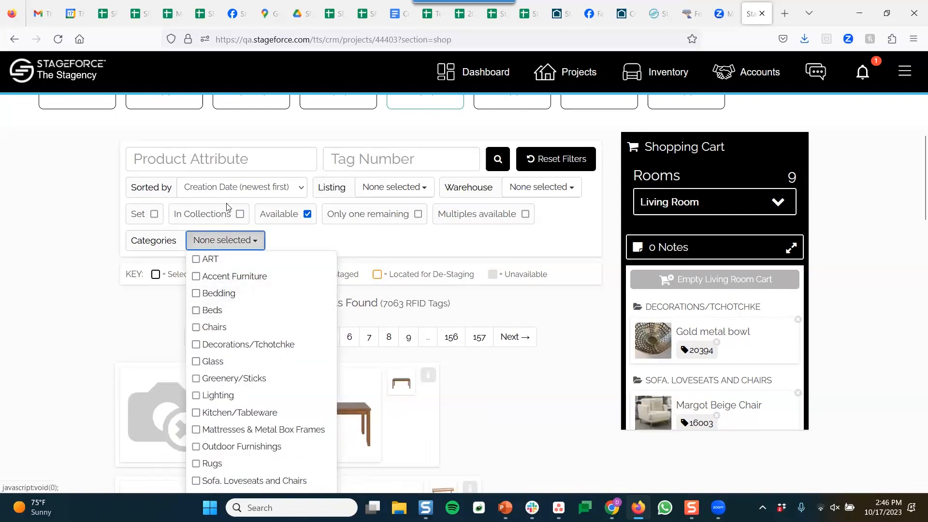
Search products for 'sofa' and add the Wood and Metal Sofa table to the cart
{"action": "left_click", "coordinate": [227, 160]}
{"action": "type", "text": "sofa"}
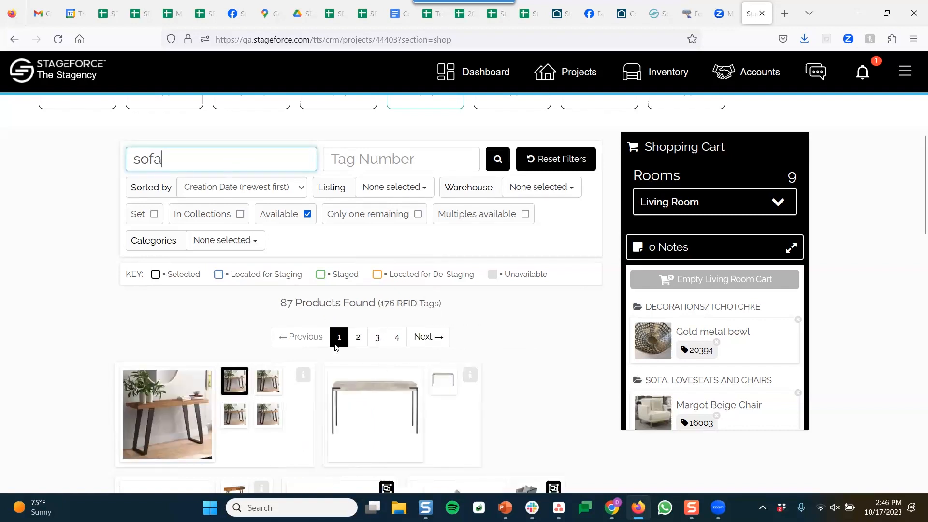
{"action": "scroll", "coordinate": [305, 353], "scroll_direction": "down", "scroll_amount": 2}
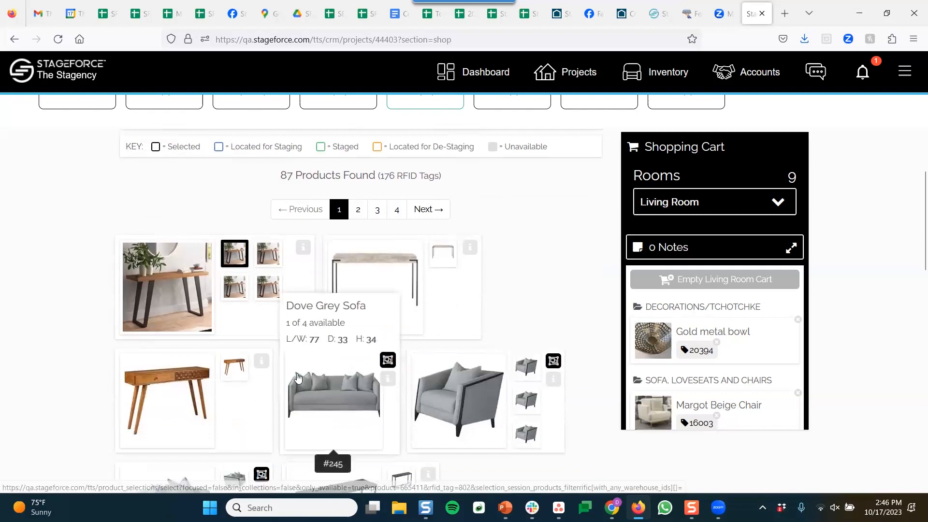
{"action": "left_click", "coordinate": [178, 282]}
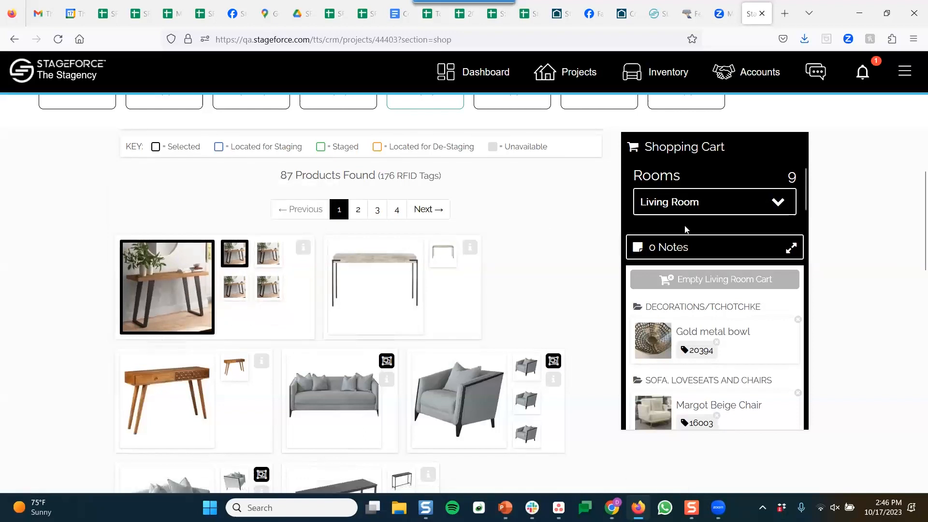
Open the project's Move & Manage section
{"action": "scroll", "coordinate": [686, 229], "scroll_direction": "up", "scroll_amount": 3}
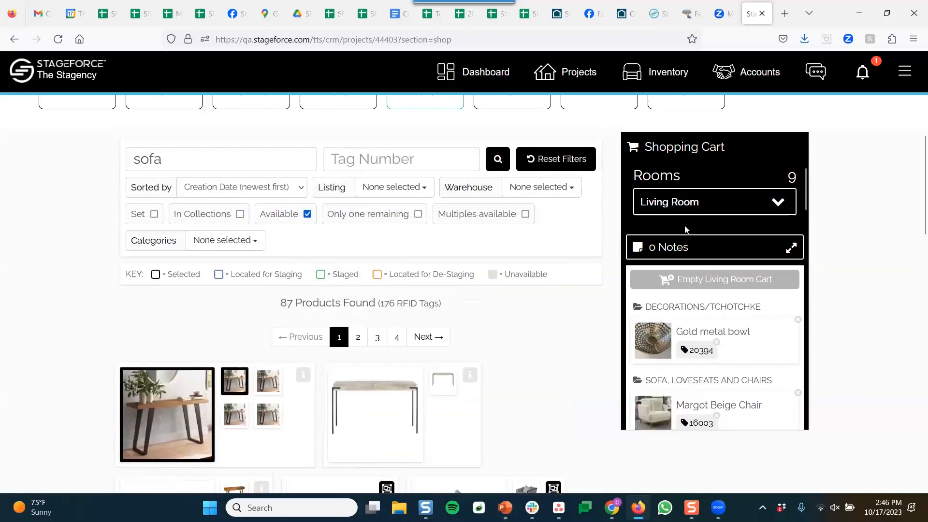
{"action": "scroll", "coordinate": [614, 223], "scroll_direction": "up", "scroll_amount": 3}
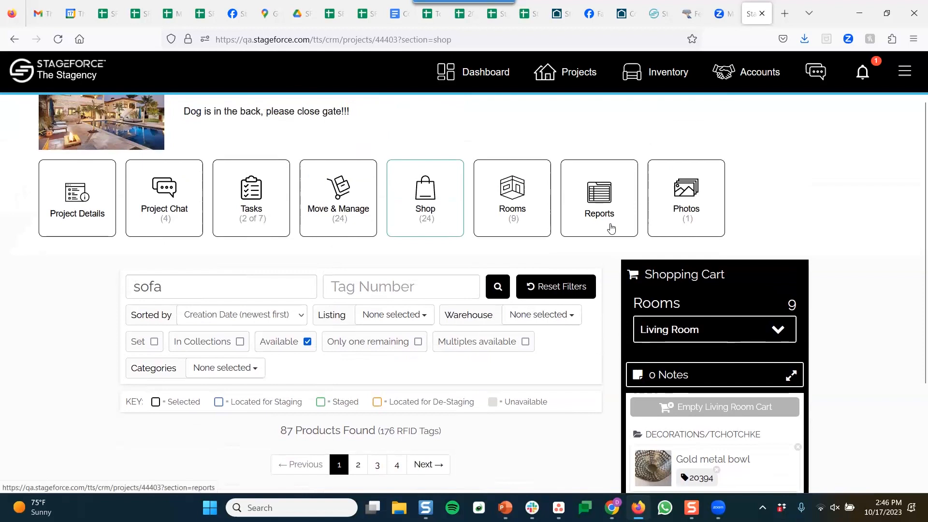
{"action": "left_click", "coordinate": [349, 219]}
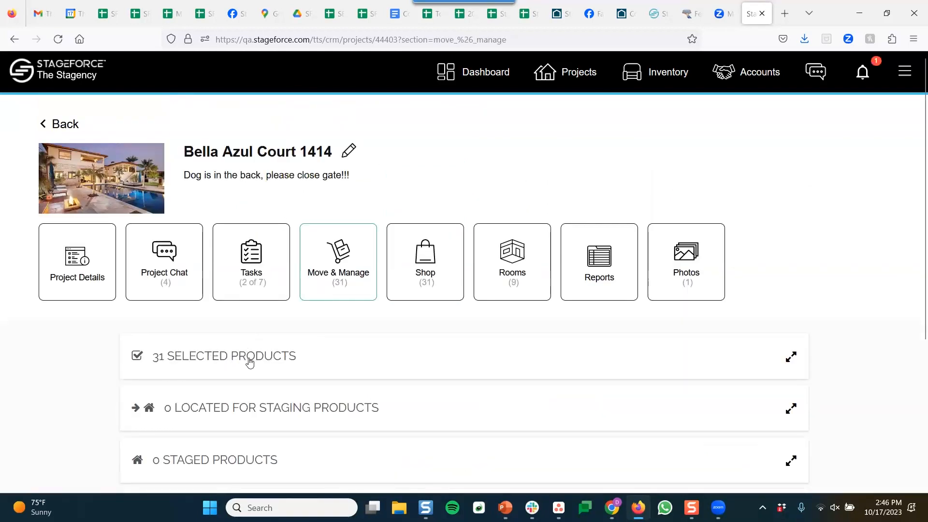
Glance at the History section, then expand the 31 Selected Products list to view its thumbnails
{"action": "scroll", "coordinate": [305, 321], "scroll_direction": "down", "scroll_amount": 4}
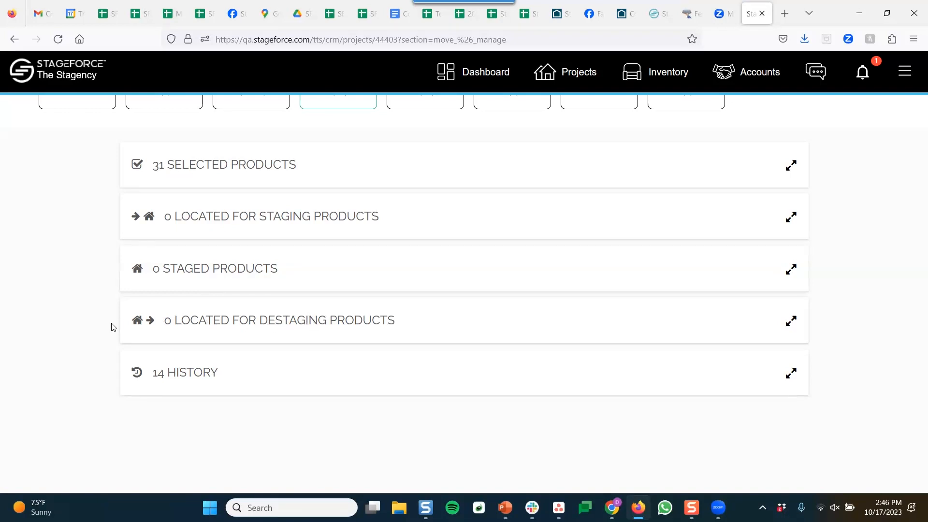
{"action": "left_click", "coordinate": [207, 385]}
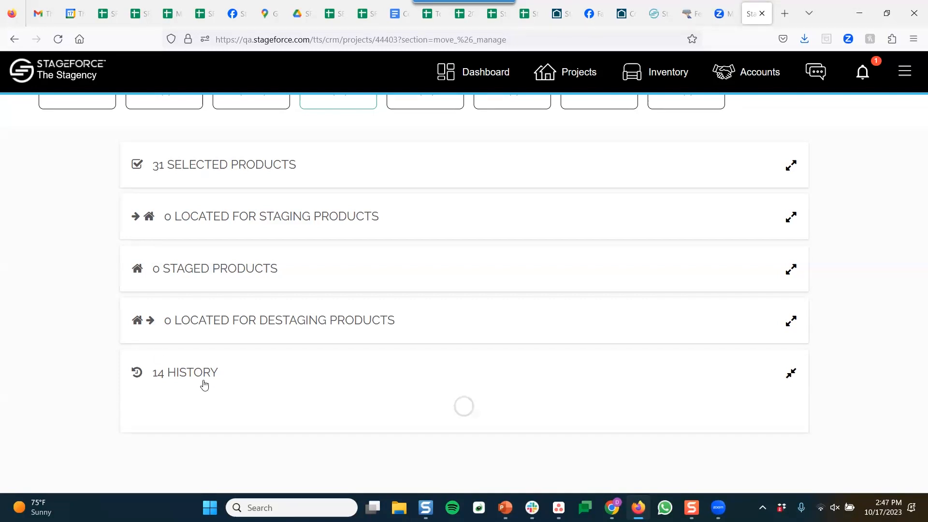
{"action": "scroll", "coordinate": [104, 333], "scroll_direction": "down", "scroll_amount": 3}
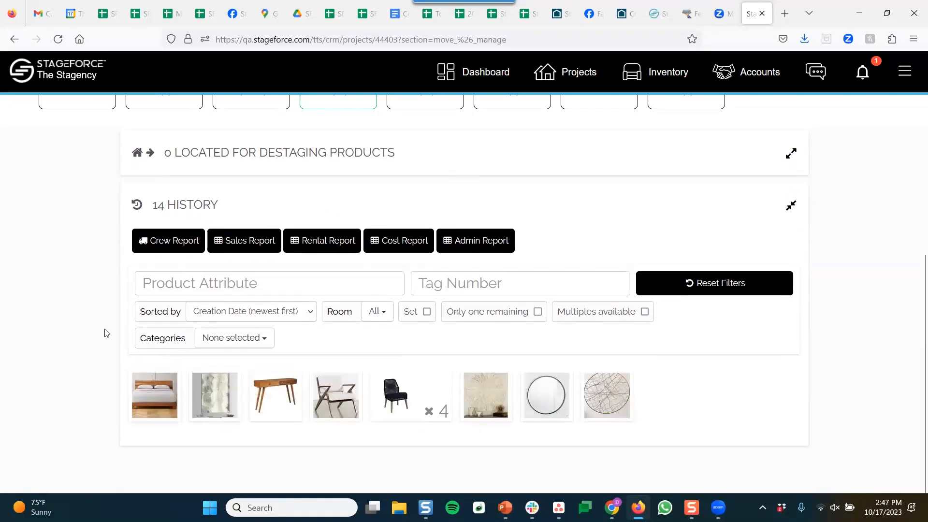
{"action": "scroll", "coordinate": [157, 326], "scroll_direction": "up", "scroll_amount": 3}
{"action": "left_click", "coordinate": [239, 375]}
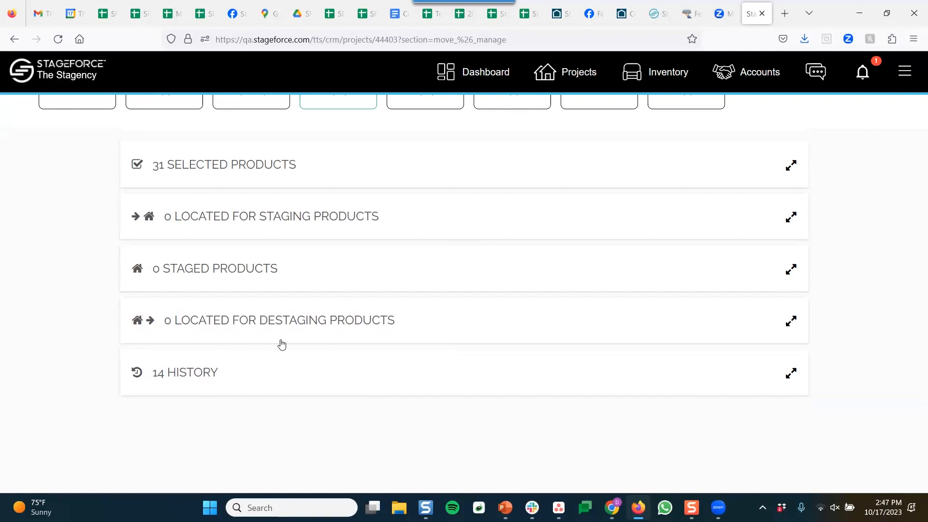
{"action": "scroll", "coordinate": [289, 319], "scroll_direction": "up", "scroll_amount": 3}
{"action": "left_click", "coordinate": [322, 291]}
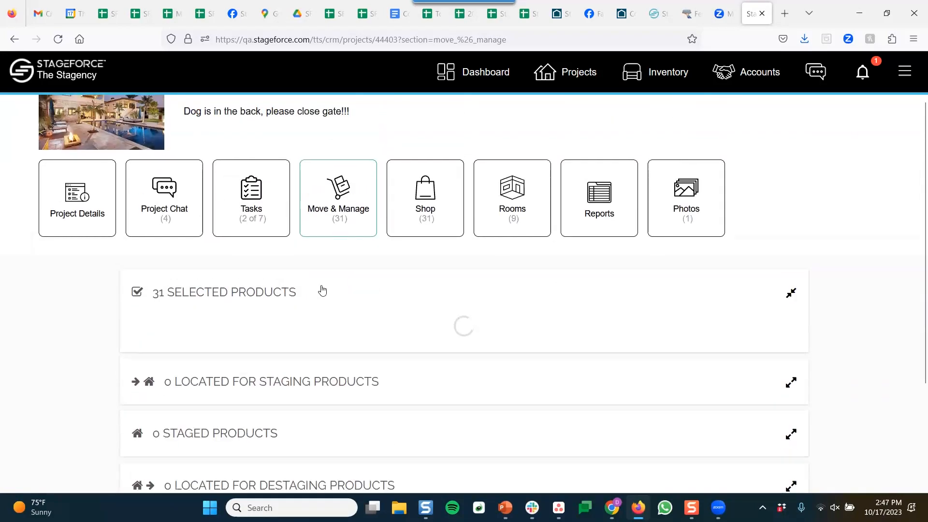
{"action": "scroll", "coordinate": [269, 286], "scroll_direction": "down", "scroll_amount": 3}
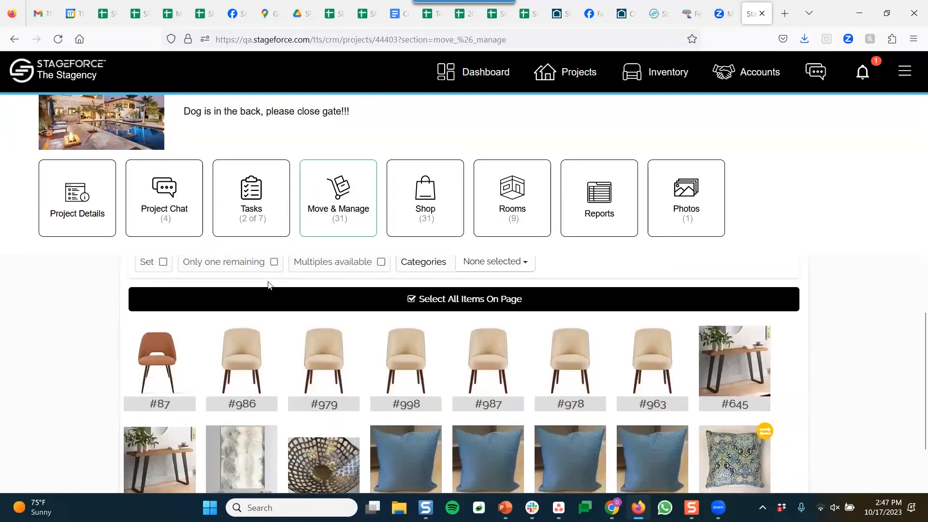
{"action": "scroll", "coordinate": [268, 290], "scroll_direction": "down", "scroll_amount": 2}
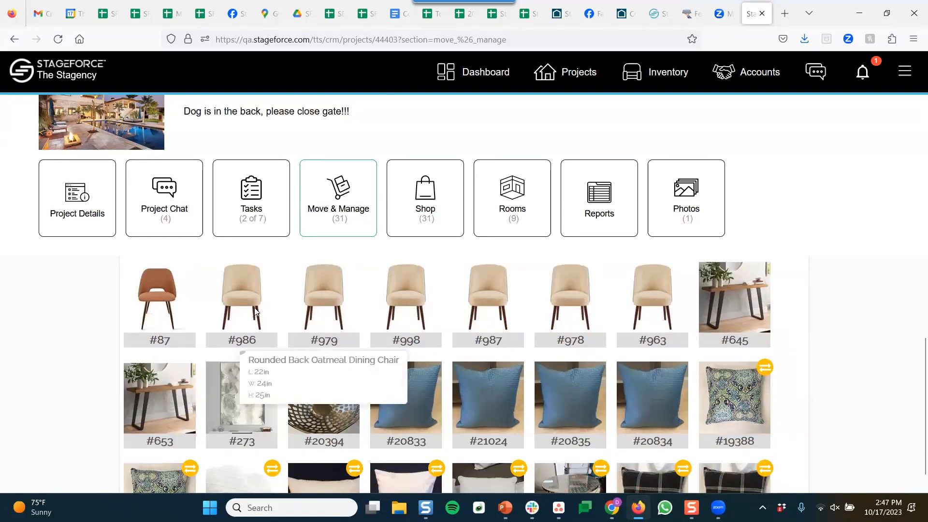
Select chairs #986, #979, #998 and console table #645, leaving chairs #987 and #978 unselected
{"action": "left_click", "coordinate": [252, 302]}
{"action": "left_click", "coordinate": [311, 300]}
{"action": "left_click", "coordinate": [396, 304]}
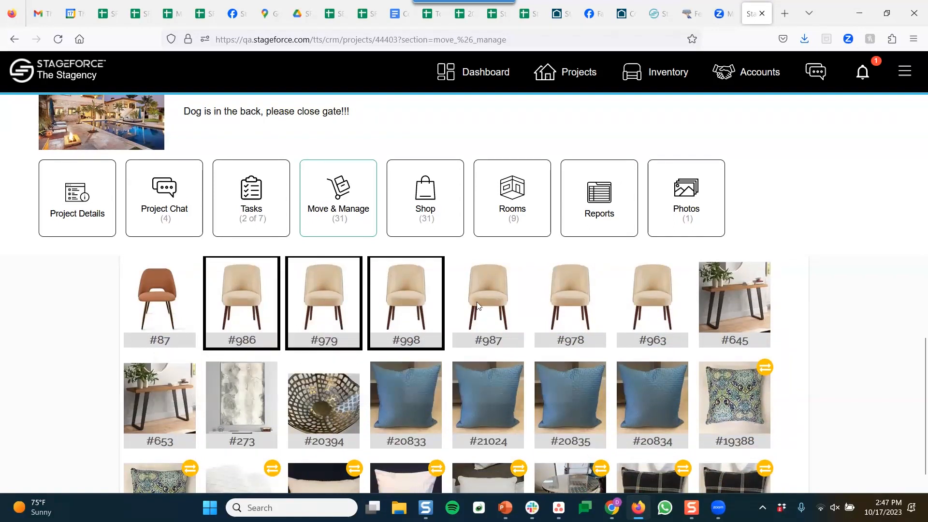
{"action": "left_click", "coordinate": [484, 305]}
{"action": "left_click", "coordinate": [566, 306]}
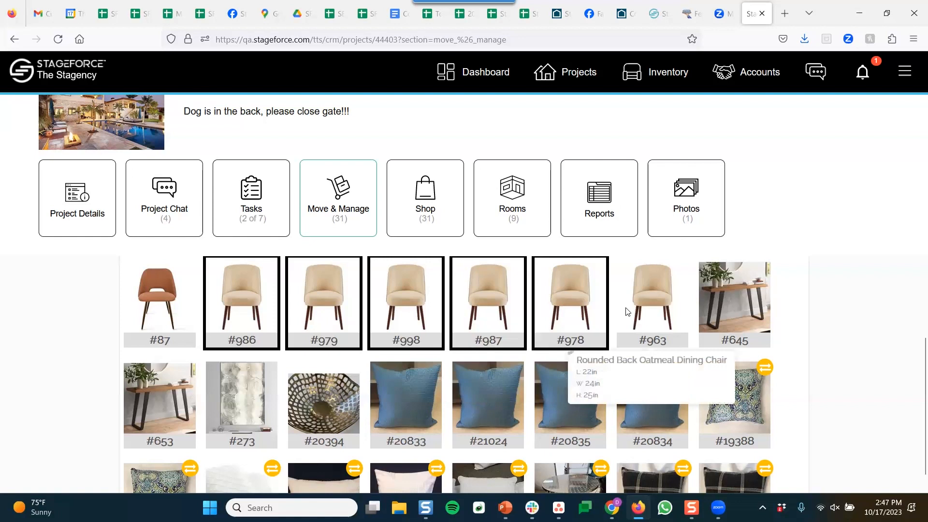
{"action": "left_click", "coordinate": [567, 314]}
{"action": "left_click", "coordinate": [461, 314]}
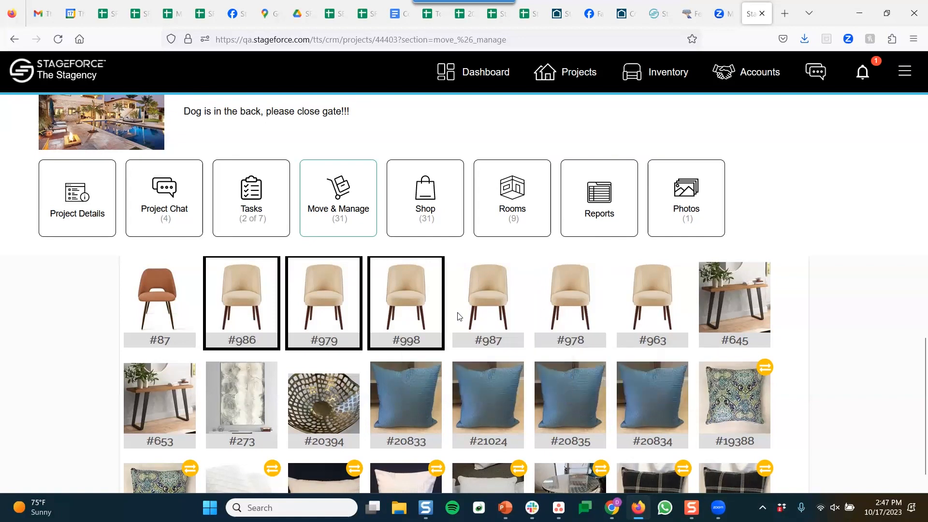
{"action": "left_click", "coordinate": [723, 311]}
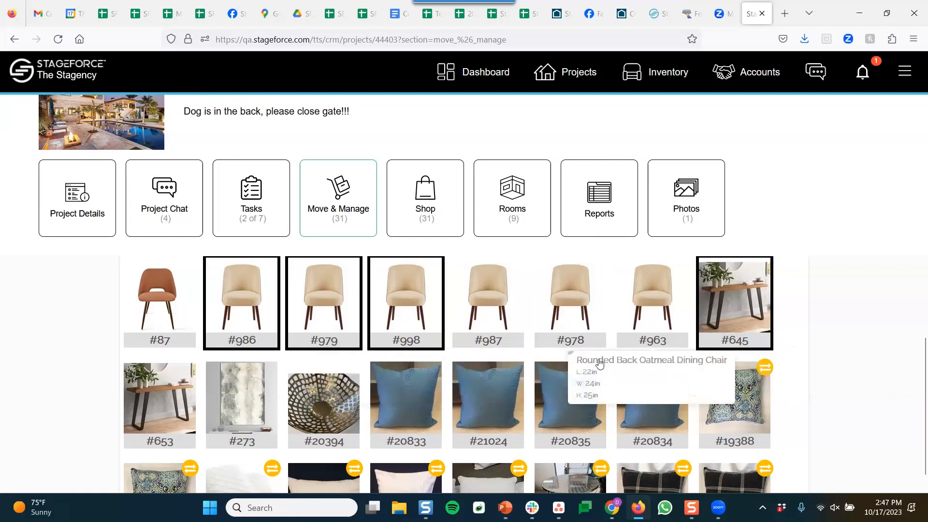
{"action": "scroll", "coordinate": [803, 300], "scroll_direction": "down", "scroll_amount": 10}
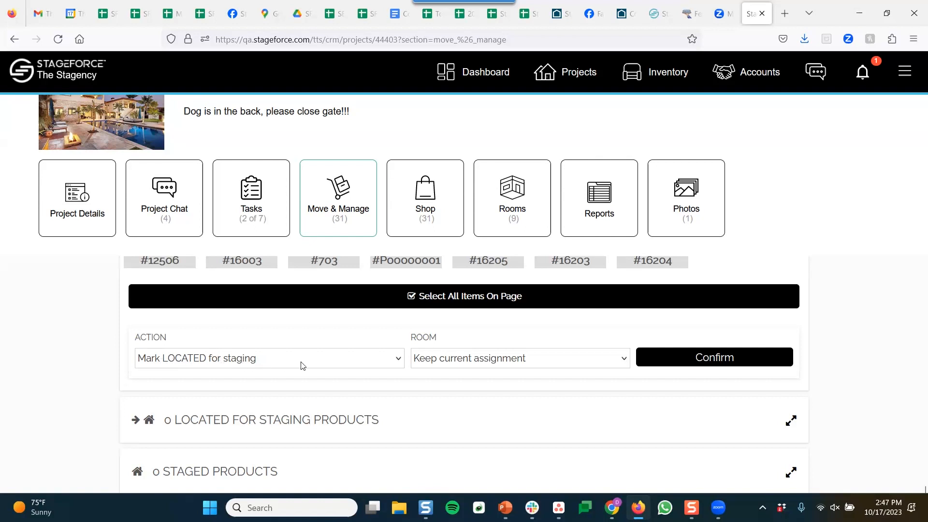
Apply 'Mark LOCATED for staging' to the four selected items
{"action": "left_click", "coordinate": [351, 366]}
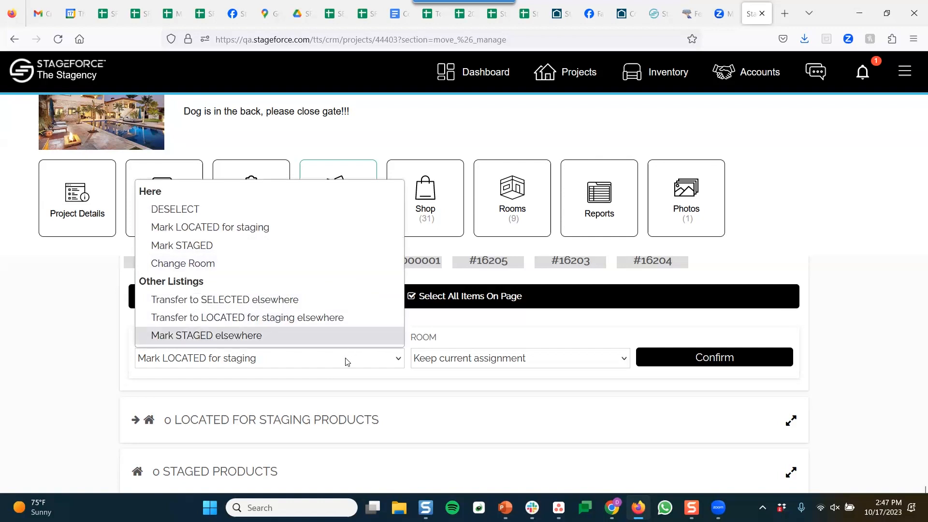
{"action": "left_click", "coordinate": [347, 363]}
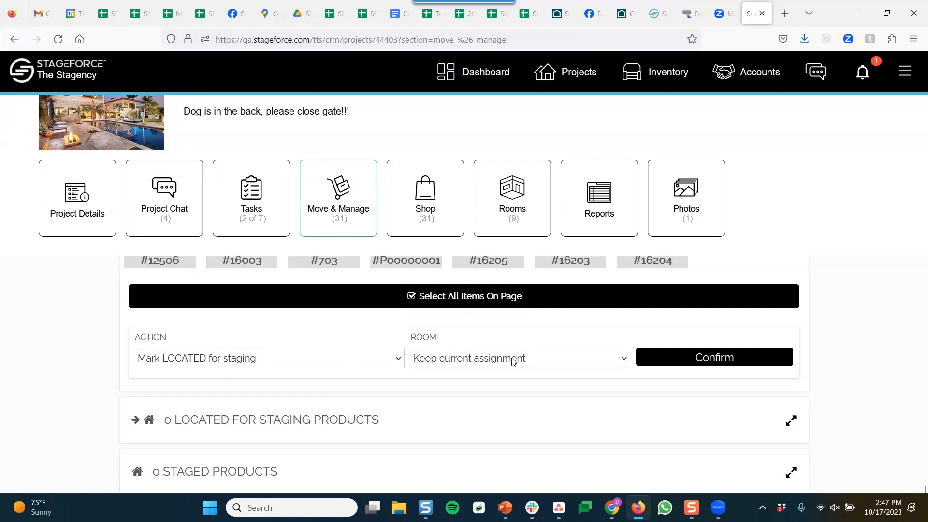
{"action": "left_click", "coordinate": [700, 362]}
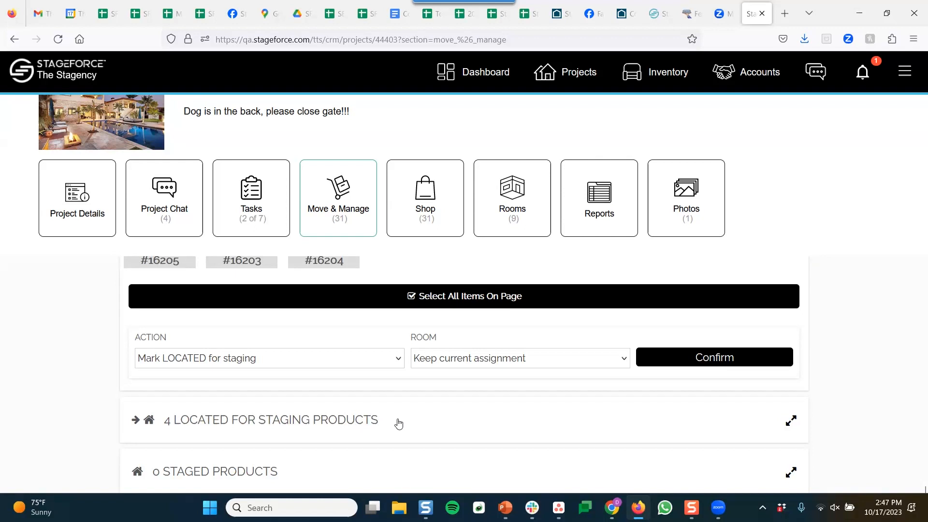
Collapse the selected products list and check the 4 located-for-staging products
{"action": "scroll", "coordinate": [398, 424], "scroll_direction": "up", "scroll_amount": 10}
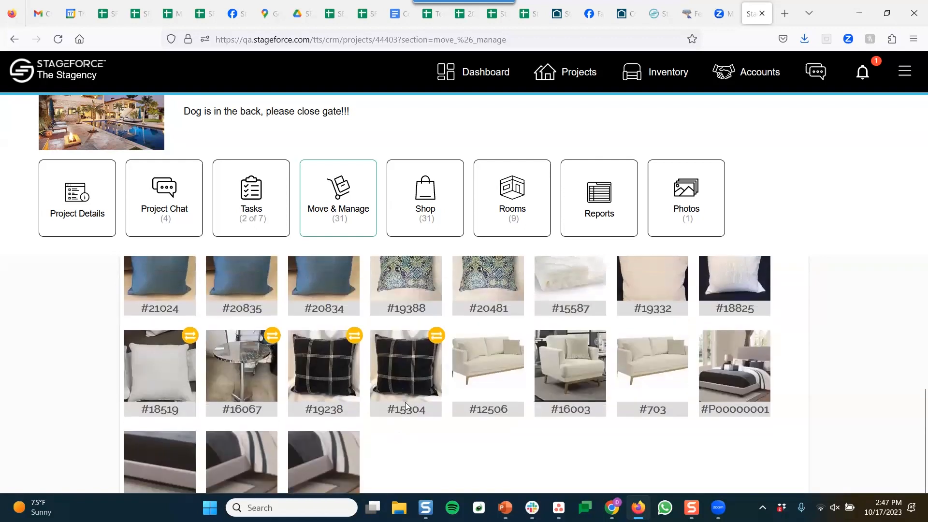
{"action": "left_click", "coordinate": [441, 293]}
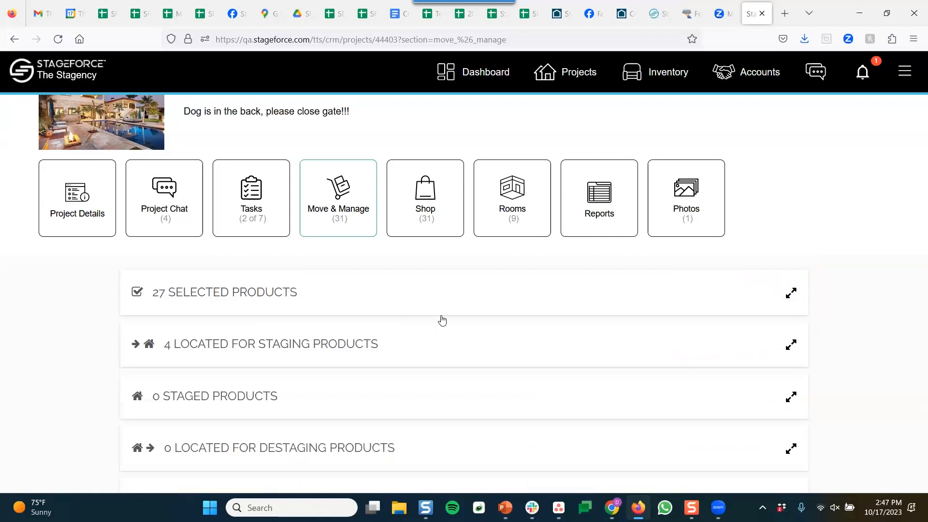
{"action": "left_click", "coordinate": [425, 350]}
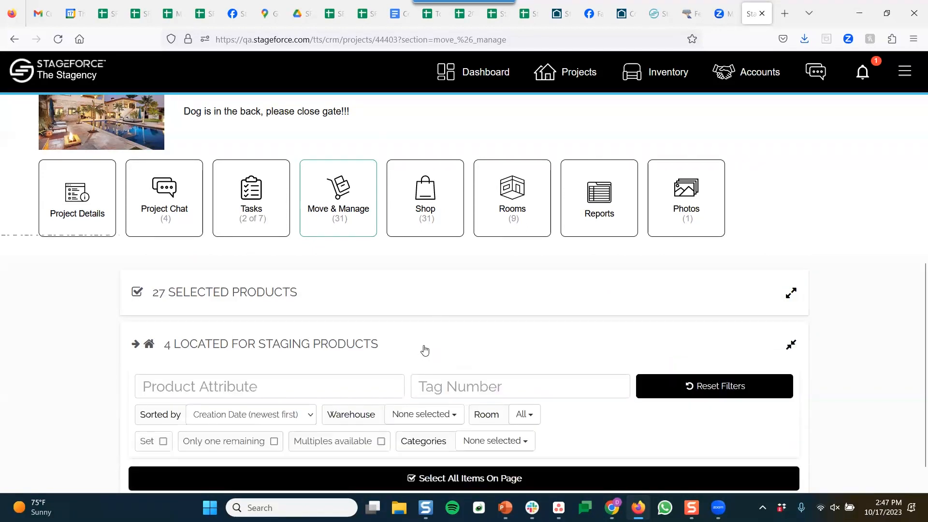
{"action": "scroll", "coordinate": [420, 355], "scroll_direction": "down", "scroll_amount": 4}
{"action": "scroll", "coordinate": [462, 357], "scroll_direction": "up", "scroll_amount": 4}
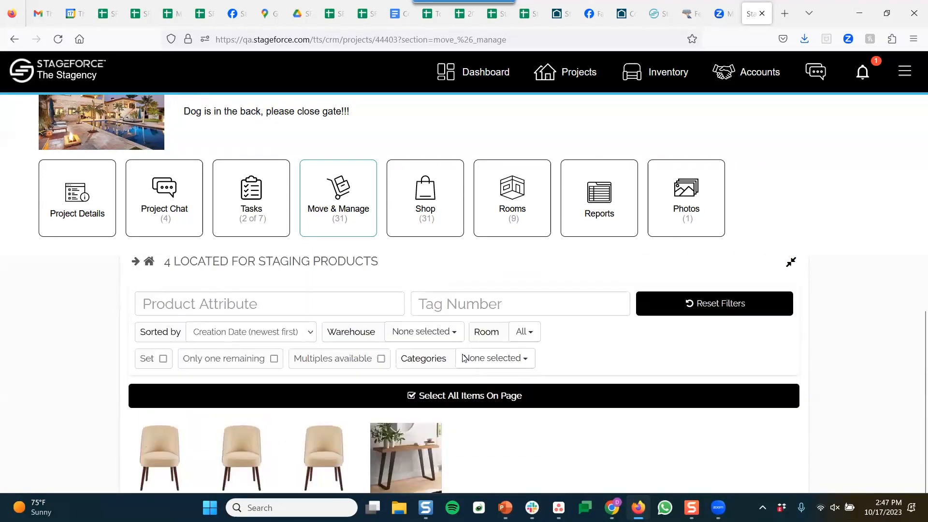
{"action": "left_click", "coordinate": [455, 346]}
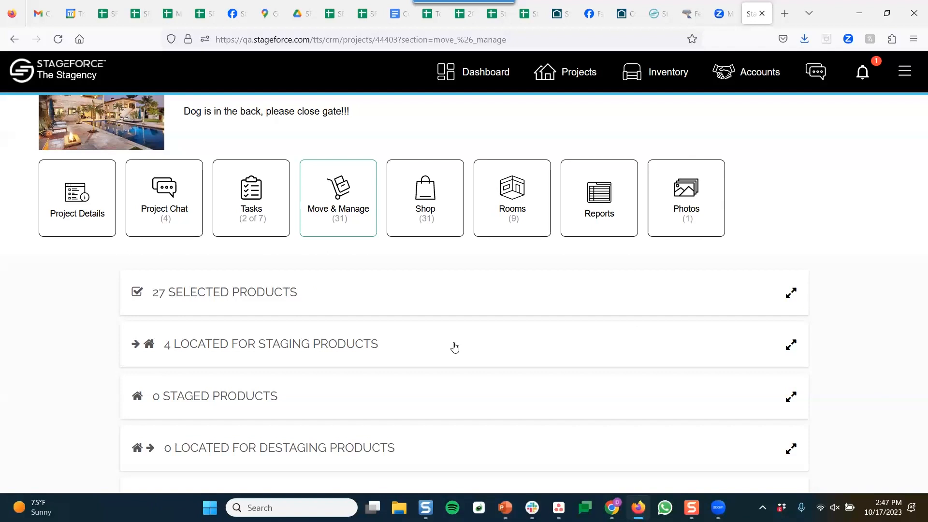
Expand the 27 selected products list and scroll through it
{"action": "left_click", "coordinate": [402, 296]}
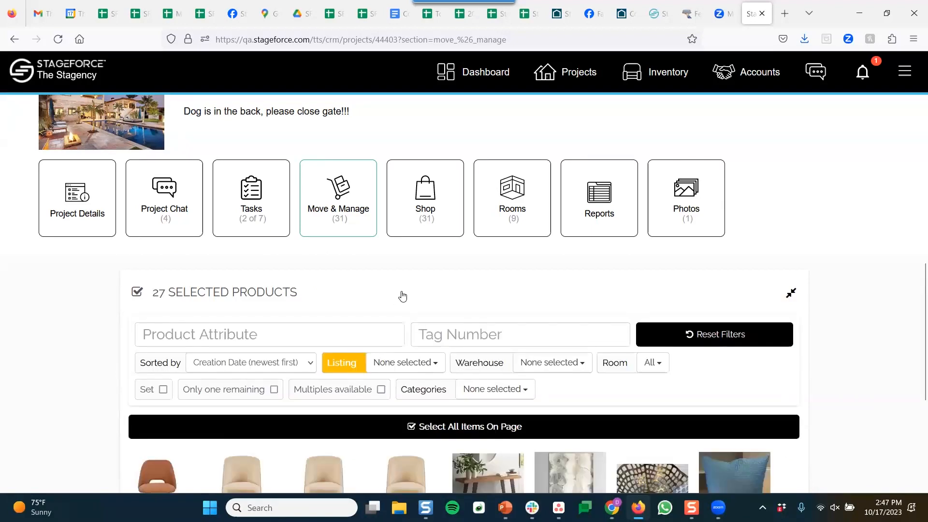
{"action": "scroll", "coordinate": [421, 317], "scroll_direction": "down", "scroll_amount": 1}
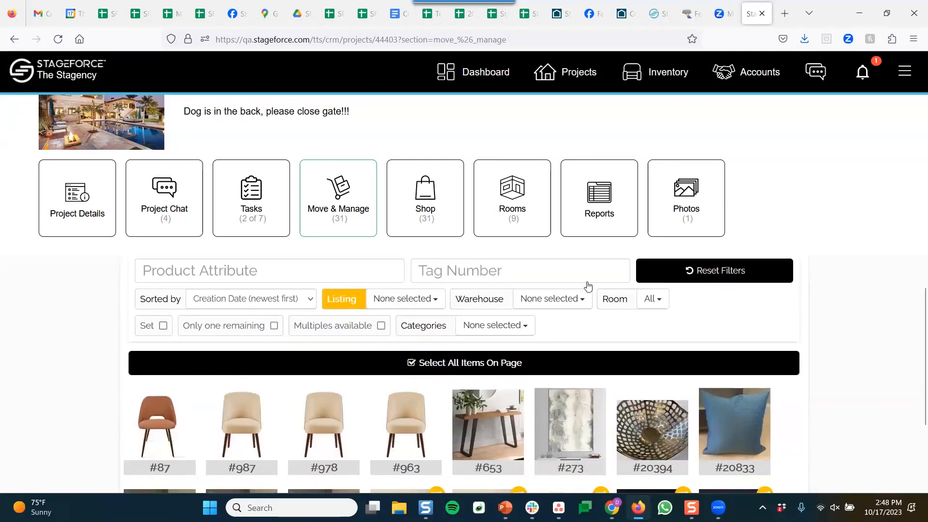
{"action": "scroll", "coordinate": [854, 155], "scroll_direction": "down", "scroll_amount": 3}
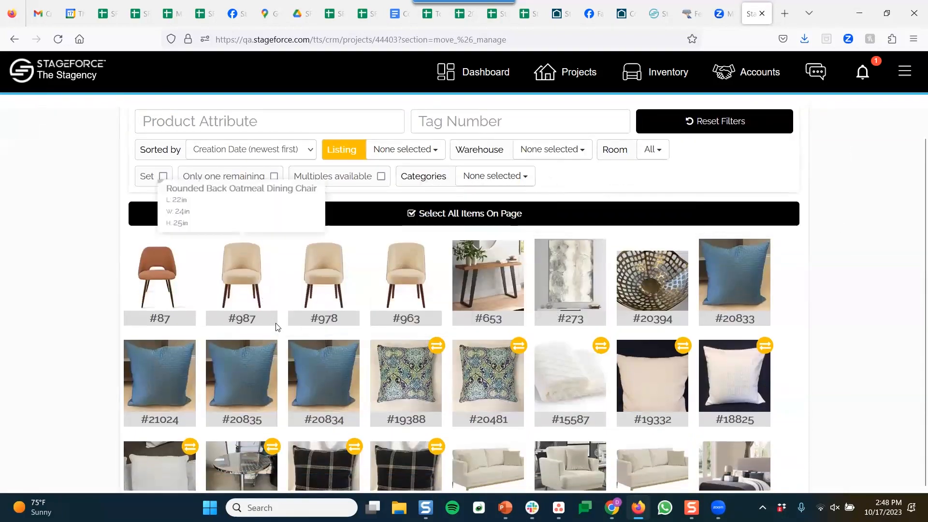
Select pillows #21024, #20835, #20834, chairs #963, #978, #987, #87, table #653, artwork #273, bowl #20394, pillow #20833
{"action": "left_click", "coordinate": [167, 362]}
{"action": "left_click", "coordinate": [221, 370]}
{"action": "left_click", "coordinate": [313, 368]}
{"action": "left_click", "coordinate": [413, 282]}
{"action": "left_click", "coordinate": [329, 280]}
{"action": "left_click", "coordinate": [251, 279]}
{"action": "left_click", "coordinate": [179, 284]}
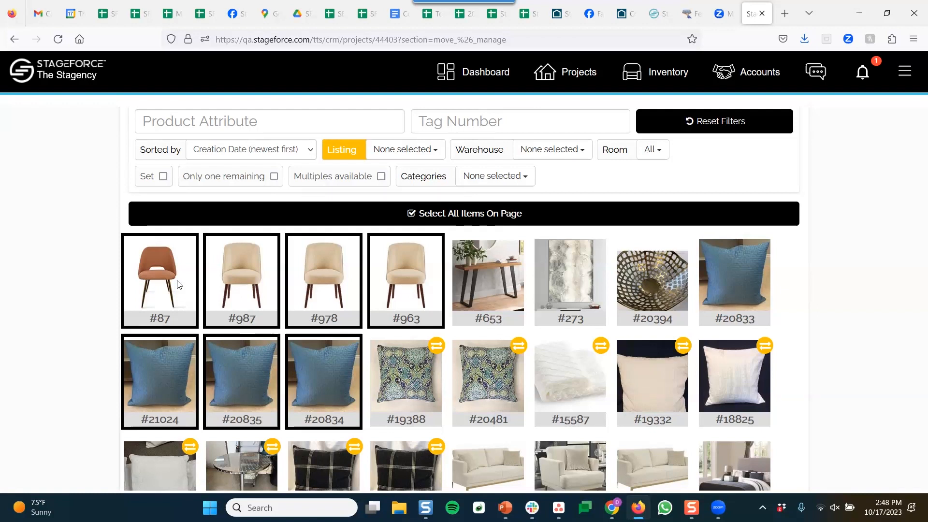
{"action": "left_click", "coordinate": [487, 291]}
{"action": "left_click", "coordinate": [568, 298]}
{"action": "left_click", "coordinate": [647, 301]}
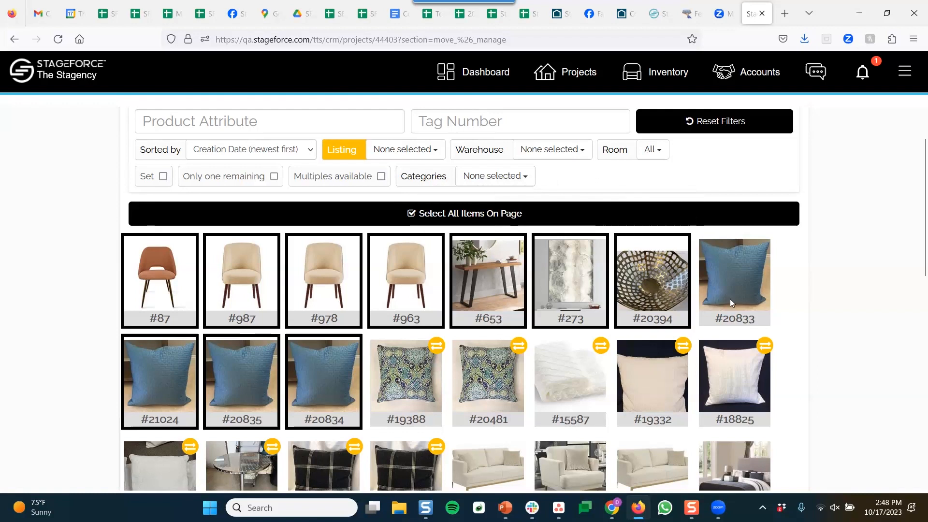
{"action": "left_click", "coordinate": [730, 302]}
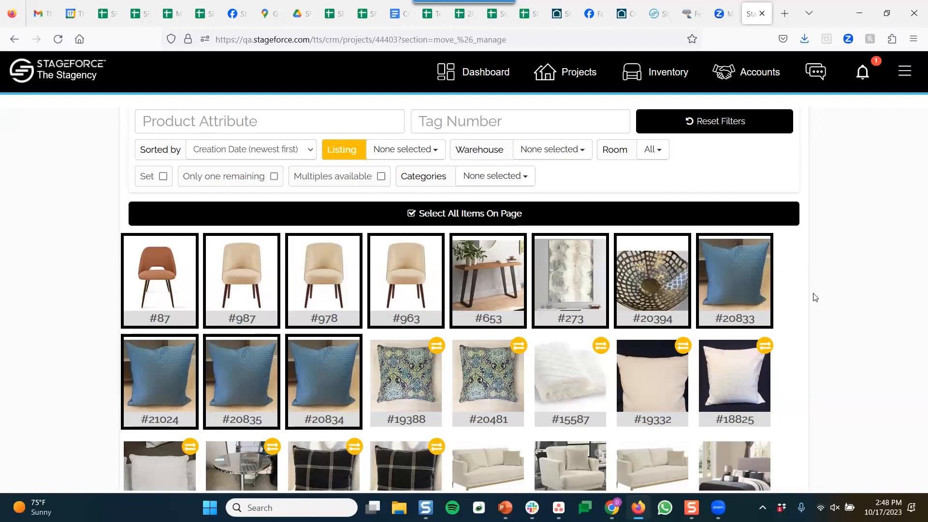
Scroll through the selected products thumbnail grid
{"action": "scroll", "coordinate": [816, 297], "scroll_direction": "down", "scroll_amount": 3}
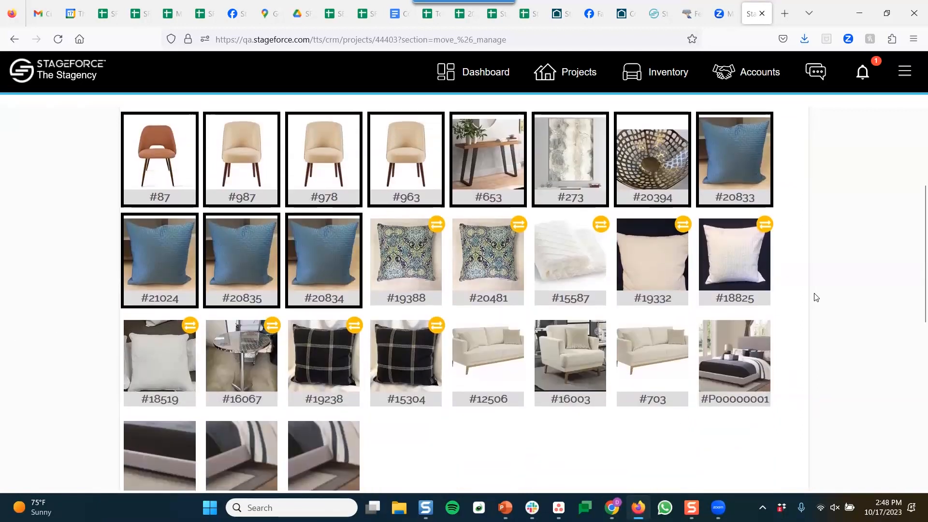
{"action": "scroll", "coordinate": [816, 297], "scroll_direction": "up", "scroll_amount": 3}
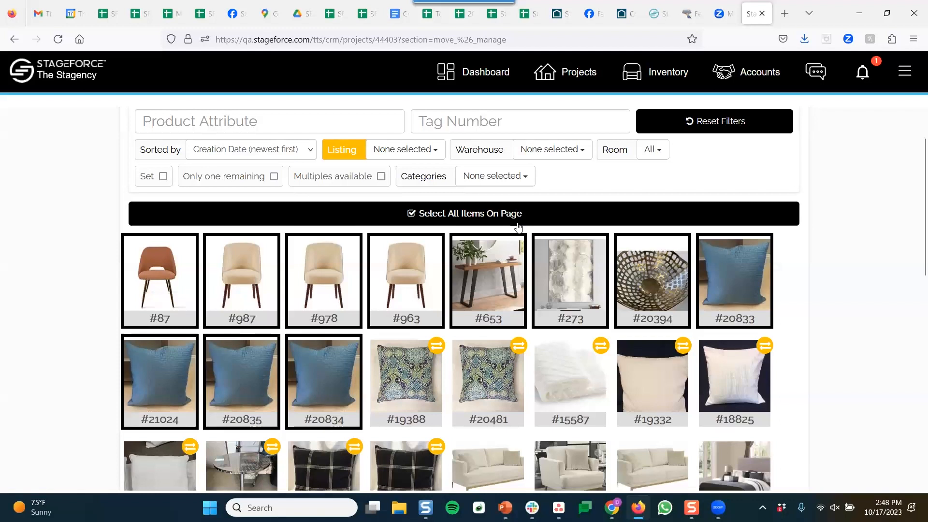
{"action": "scroll", "coordinate": [488, 212], "scroll_direction": "up", "scroll_amount": 1}
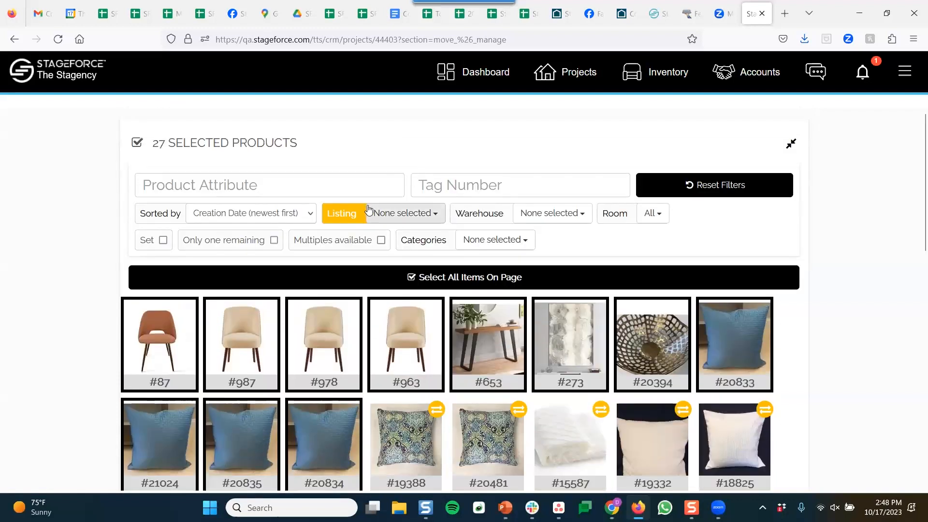
{"action": "double_click", "coordinate": [333, 215]}
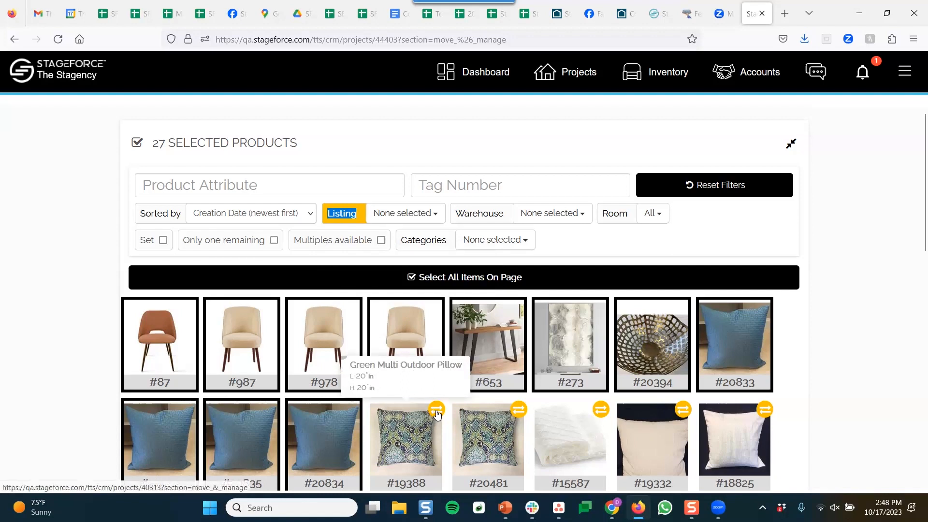
{"action": "scroll", "coordinate": [435, 413], "scroll_direction": "down", "scroll_amount": 3}
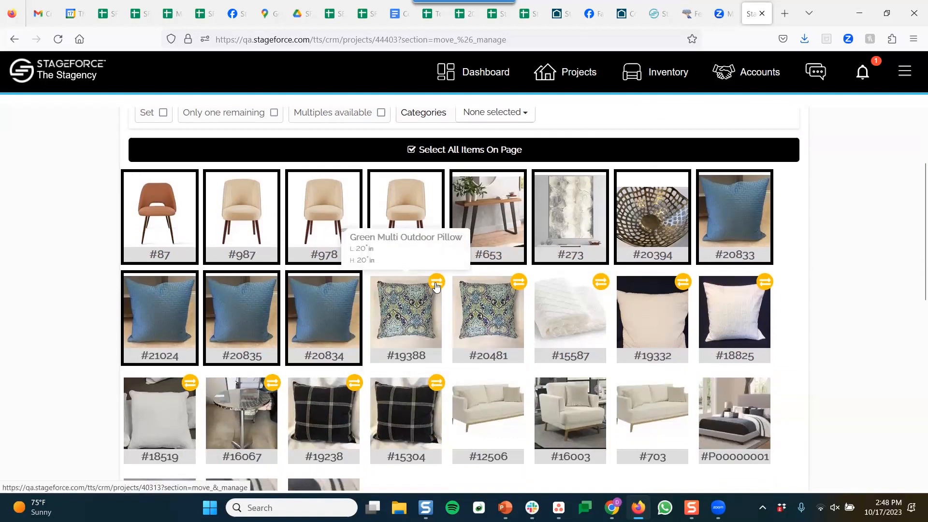
Check which project pillow #19388 is transferring from, then return and collapse the 27 selected products
{"action": "left_click", "coordinate": [437, 286]}
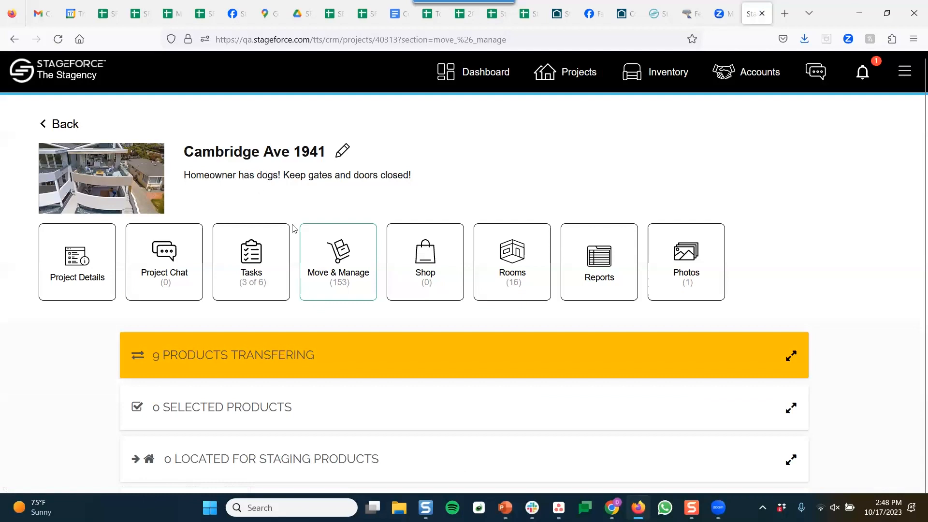
{"action": "left_click", "coordinate": [20, 43]}
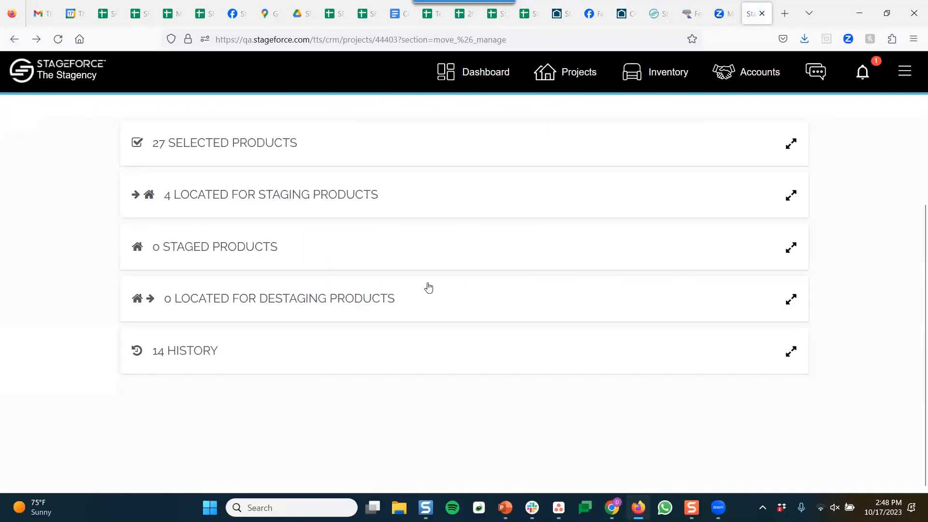
{"action": "left_click", "coordinate": [416, 150]}
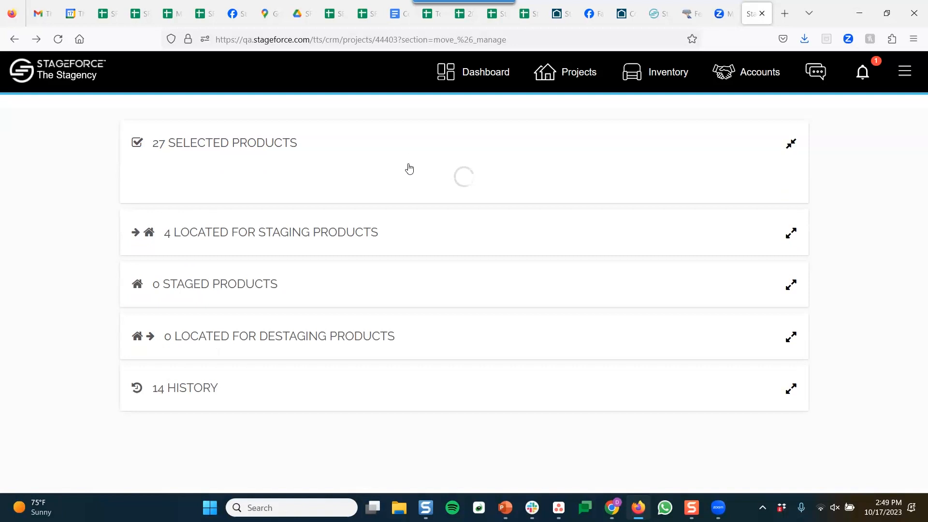
{"action": "left_click", "coordinate": [409, 144]}
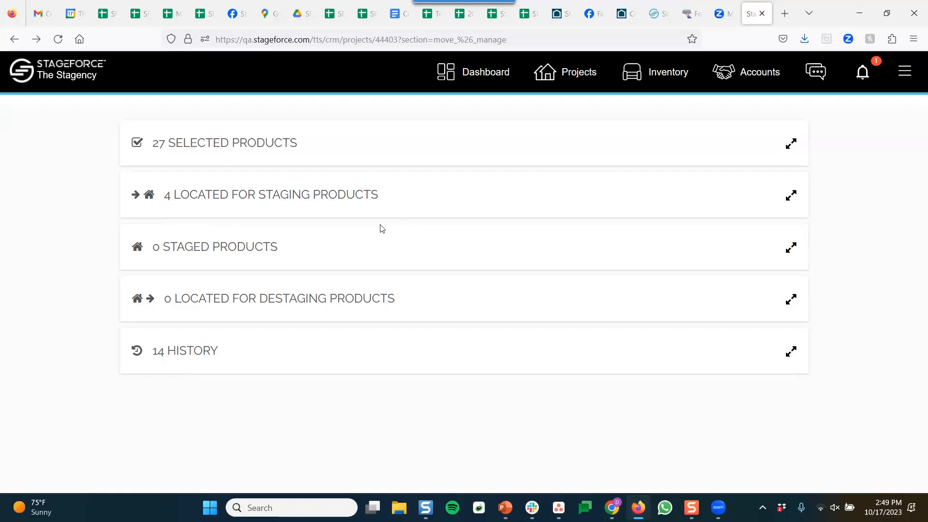
{"action": "scroll", "coordinate": [382, 228], "scroll_direction": "up", "scroll_amount": 2}
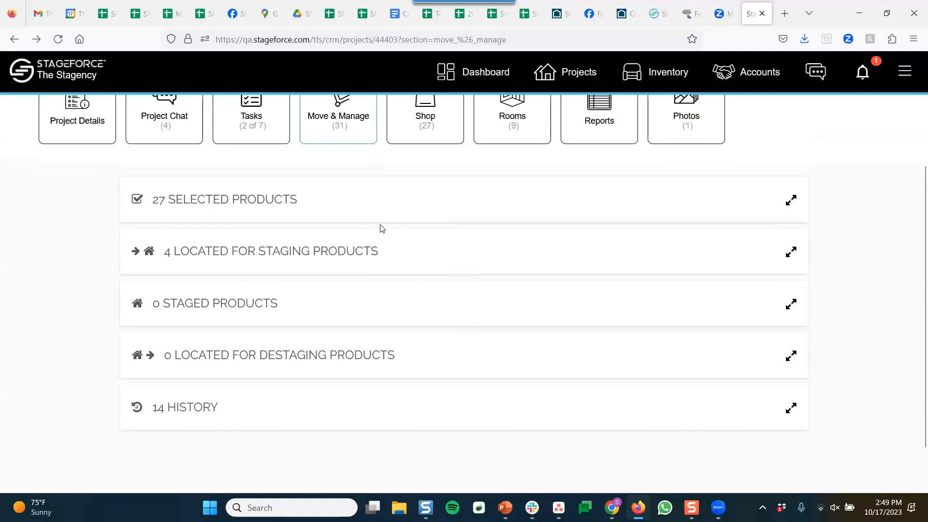
{"action": "scroll", "coordinate": [431, 325], "scroll_direction": "up", "scroll_amount": 2}
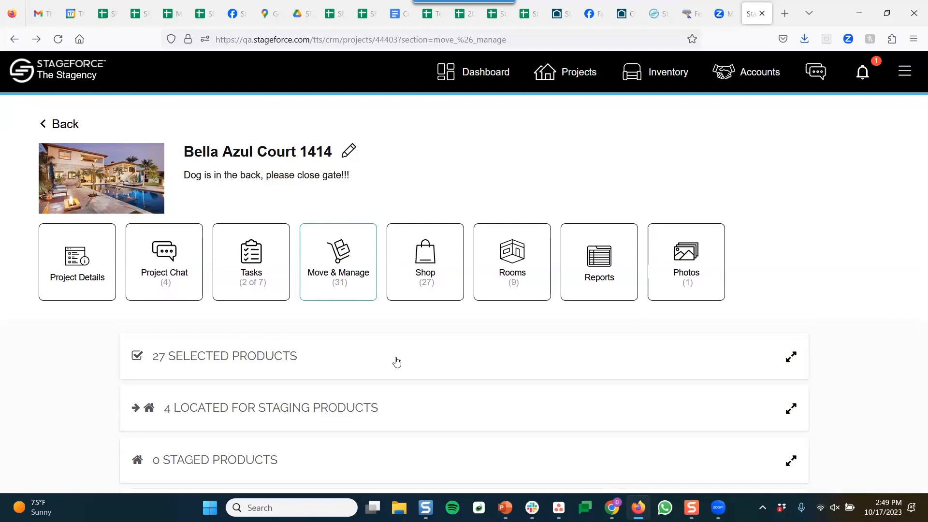
Expand the 27 selected products and view the Green Multi Outdoor Pillow's details
{"action": "left_click", "coordinate": [396, 362]}
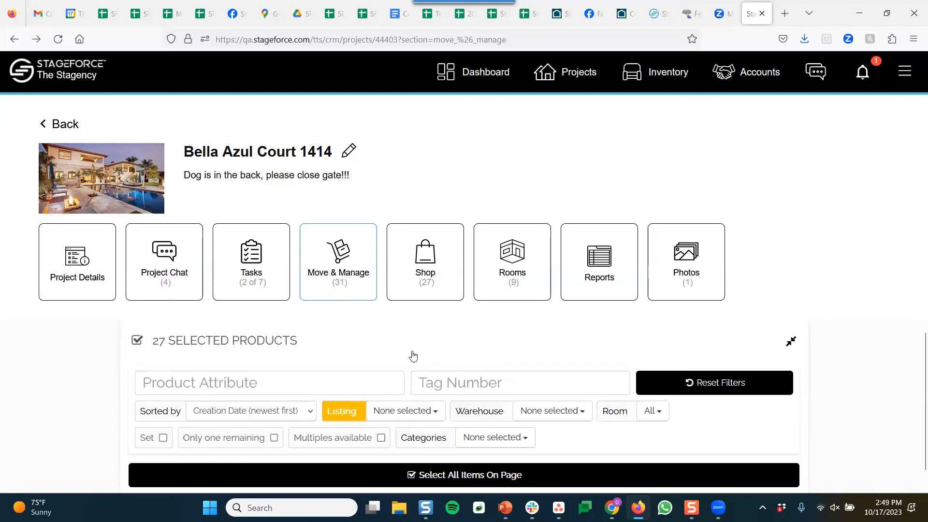
{"action": "scroll", "coordinate": [411, 367], "scroll_direction": "down", "scroll_amount": 5}
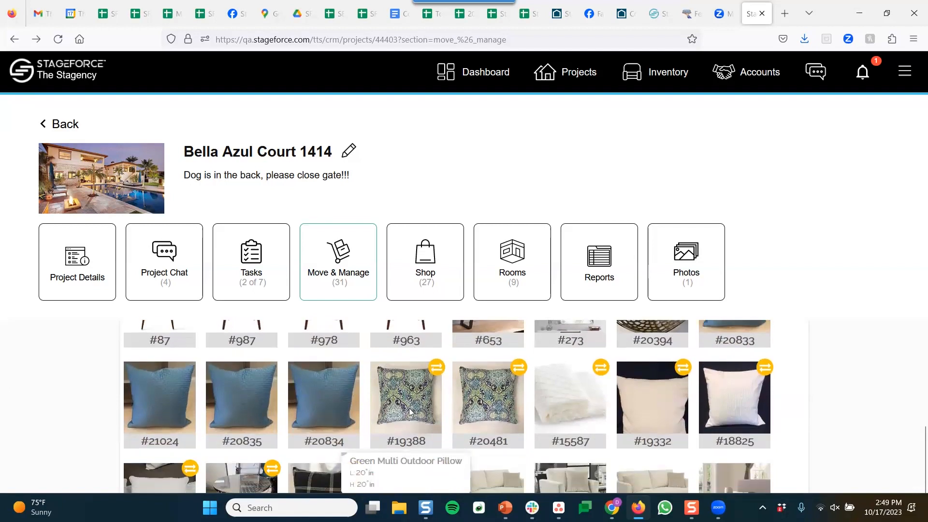
{"action": "left_click", "coordinate": [411, 466]}
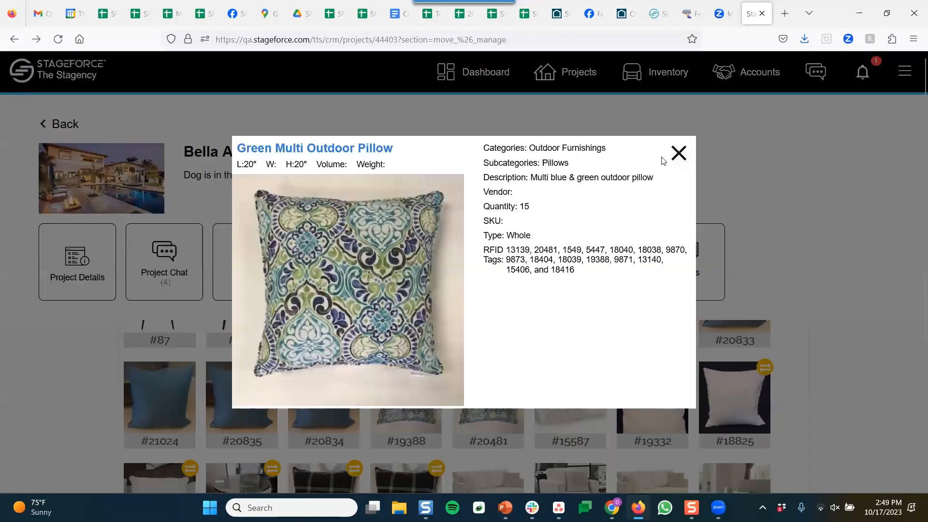
{"action": "left_click", "coordinate": [679, 153]}
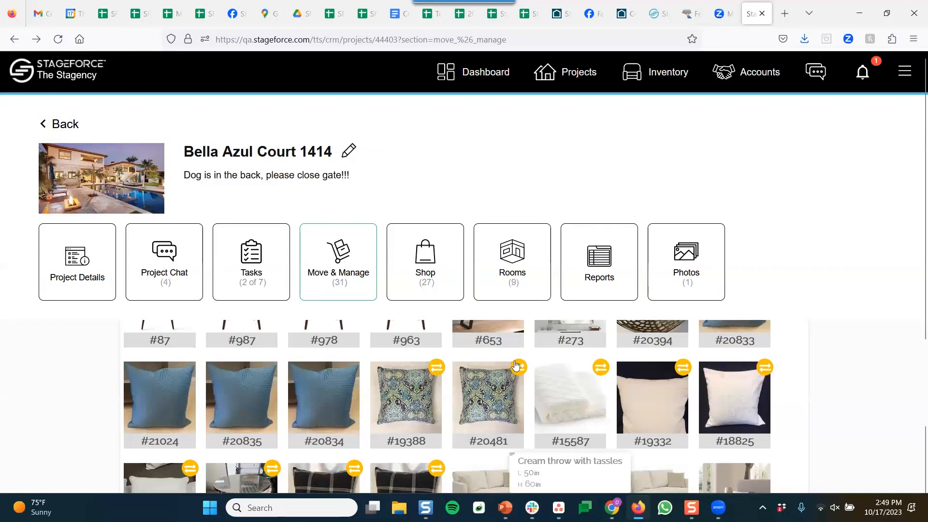
{"action": "scroll", "coordinate": [520, 381], "scroll_direction": "down", "scroll_amount": 4}
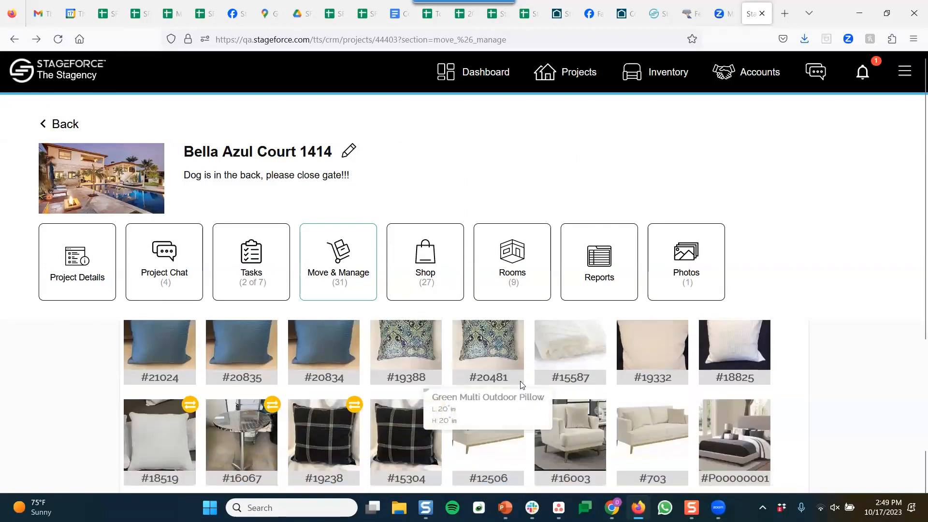
{"action": "scroll", "coordinate": [585, 404], "scroll_direction": "up", "scroll_amount": 5}
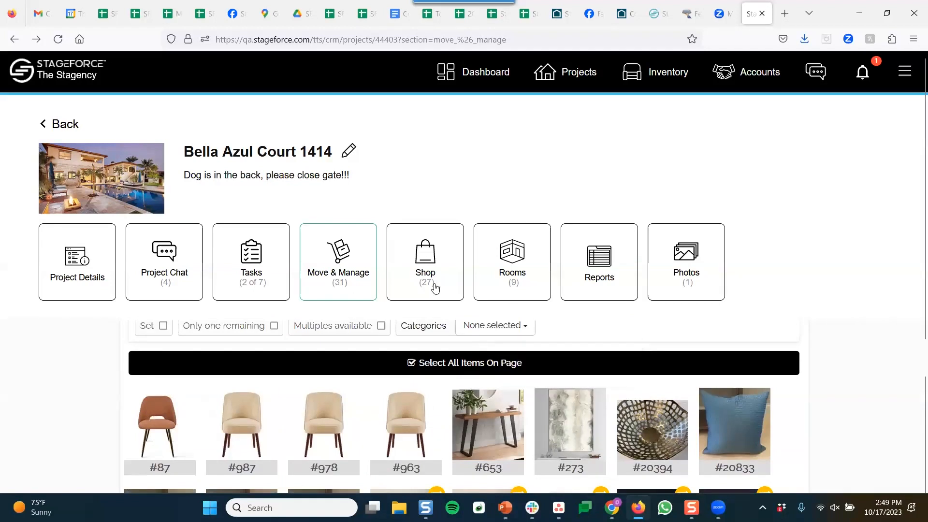
{"action": "left_click", "coordinate": [529, 230]}
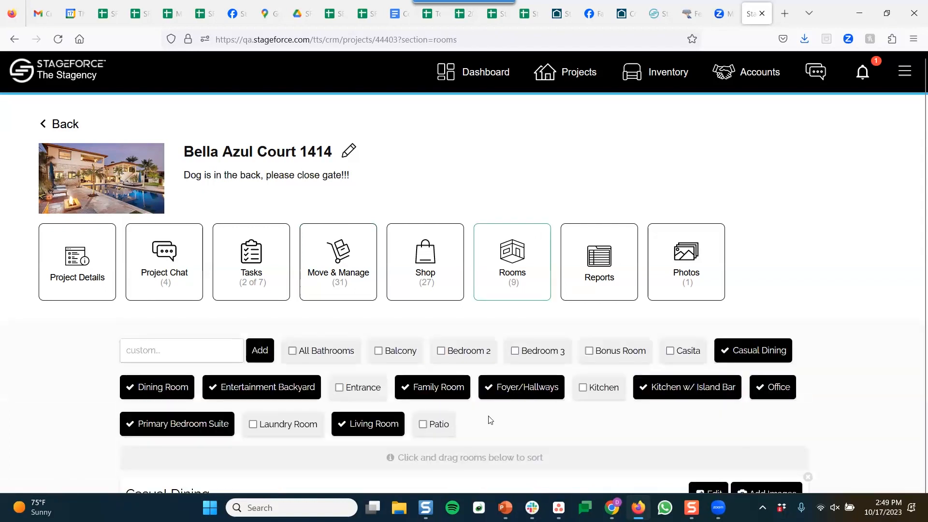
{"action": "scroll", "coordinate": [805, 154], "scroll_direction": "down", "scroll_amount": 2}
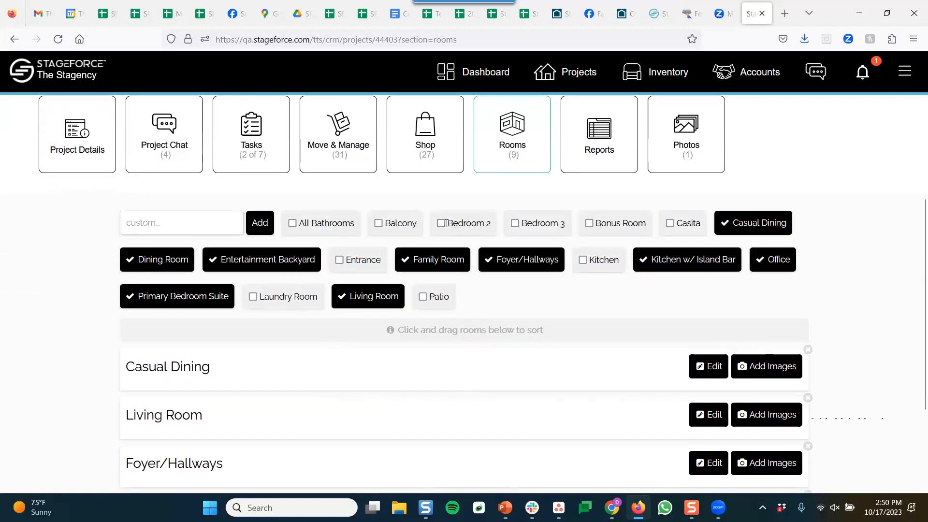
{"action": "left_click", "coordinate": [340, 260]}
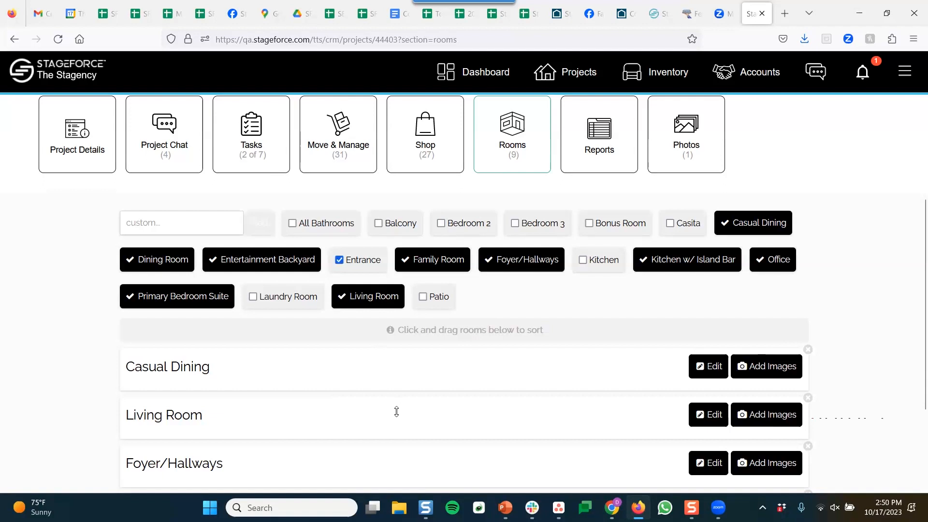
{"action": "scroll", "coordinate": [598, 347], "scroll_direction": "down", "scroll_amount": 2}
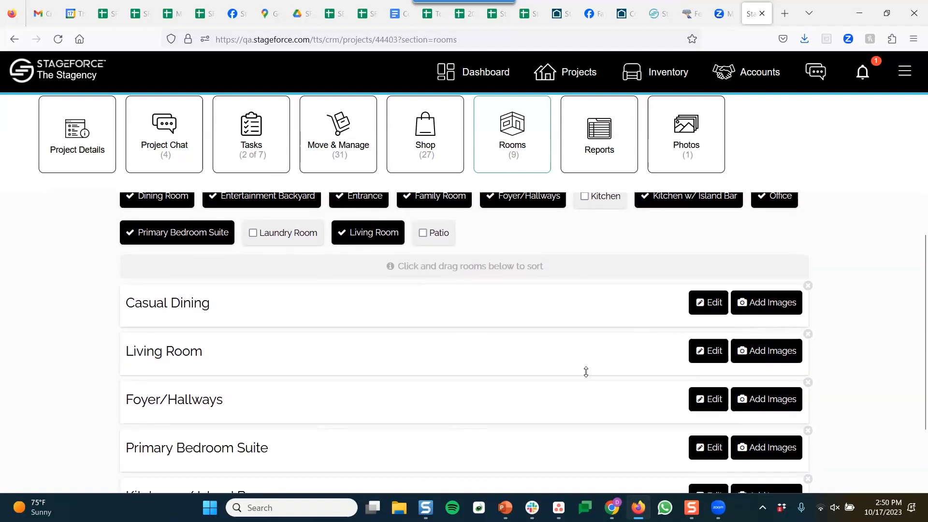
{"action": "scroll", "coordinate": [584, 375], "scroll_direction": "down", "scroll_amount": 4}
{"action": "scroll", "coordinate": [583, 375], "scroll_direction": "up", "scroll_amount": 5}
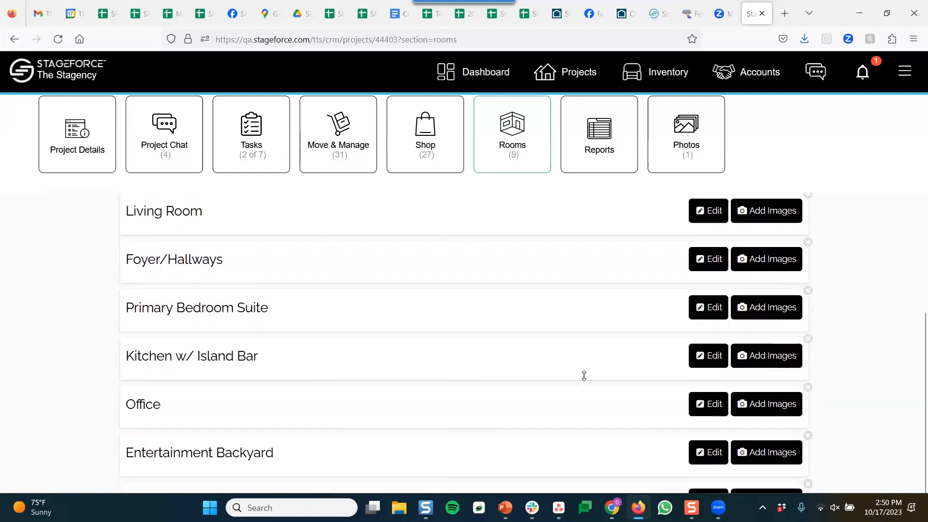
{"action": "scroll", "coordinate": [692, 150], "scroll_direction": "up", "scroll_amount": 1}
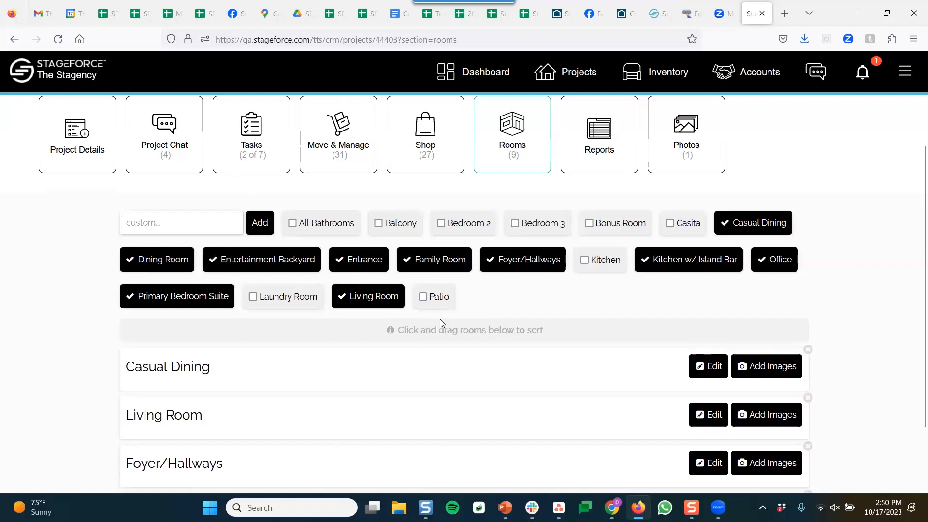
{"action": "scroll", "coordinate": [440, 319], "scroll_direction": "up", "scroll_amount": 2}
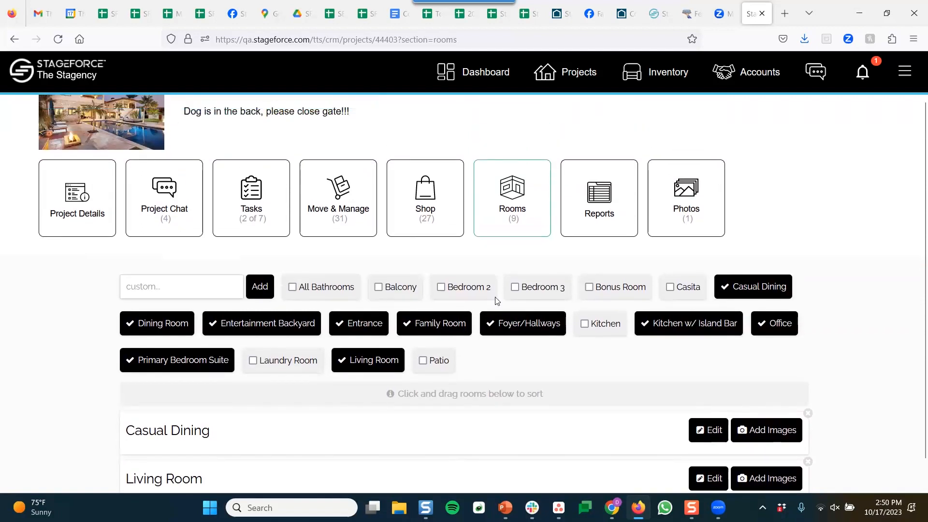
{"action": "left_click", "coordinate": [599, 221]}
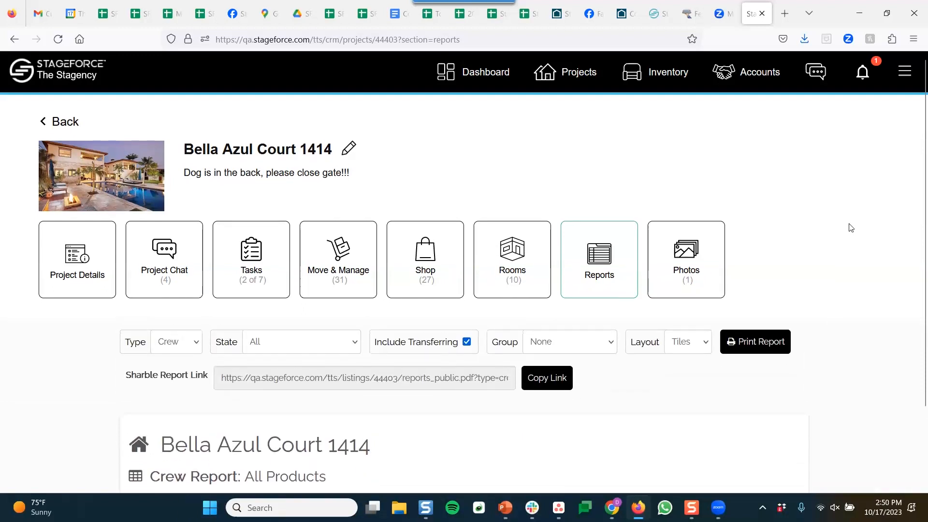
Review the Crew report tiles and copy its shareable report link
{"action": "scroll", "coordinate": [850, 228], "scroll_direction": "down", "scroll_amount": 4}
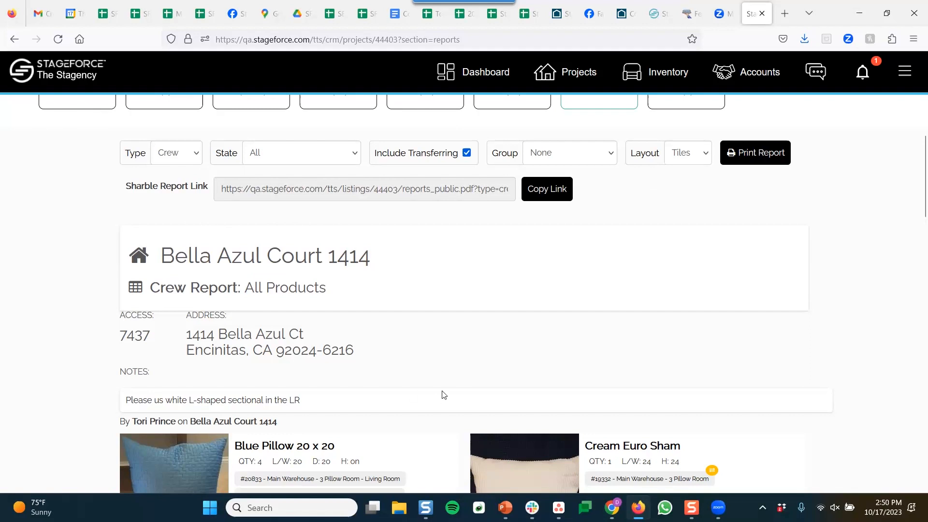
{"action": "scroll", "coordinate": [460, 373], "scroll_direction": "down", "scroll_amount": 1}
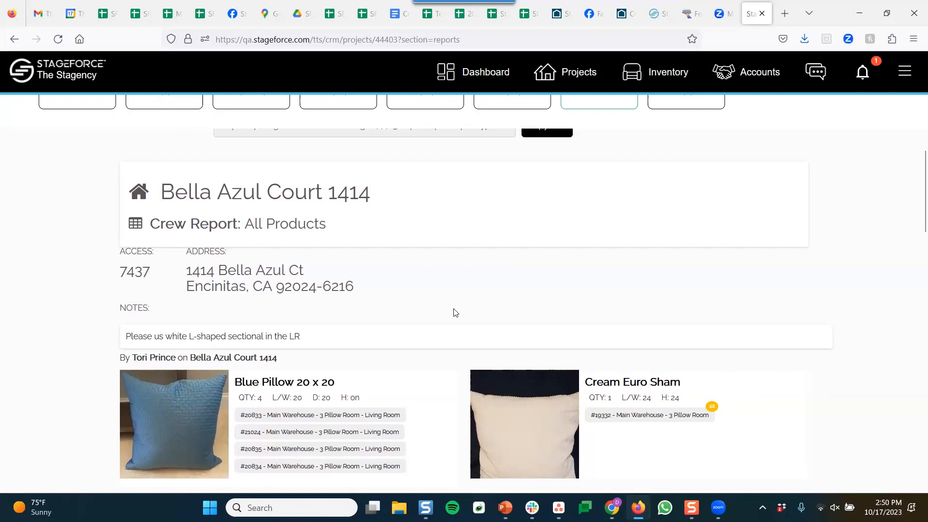
{"action": "scroll", "coordinate": [456, 312], "scroll_direction": "up", "scroll_amount": 1}
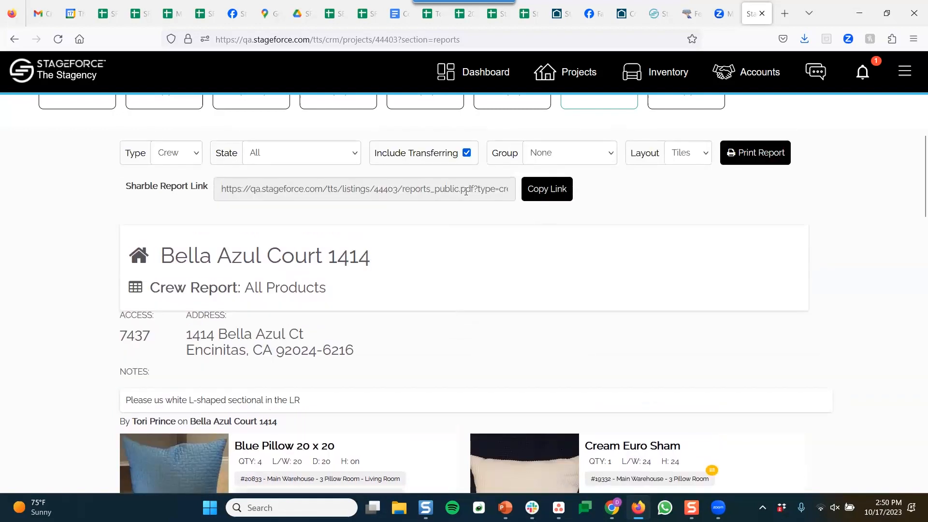
{"action": "left_click", "coordinate": [544, 189]}
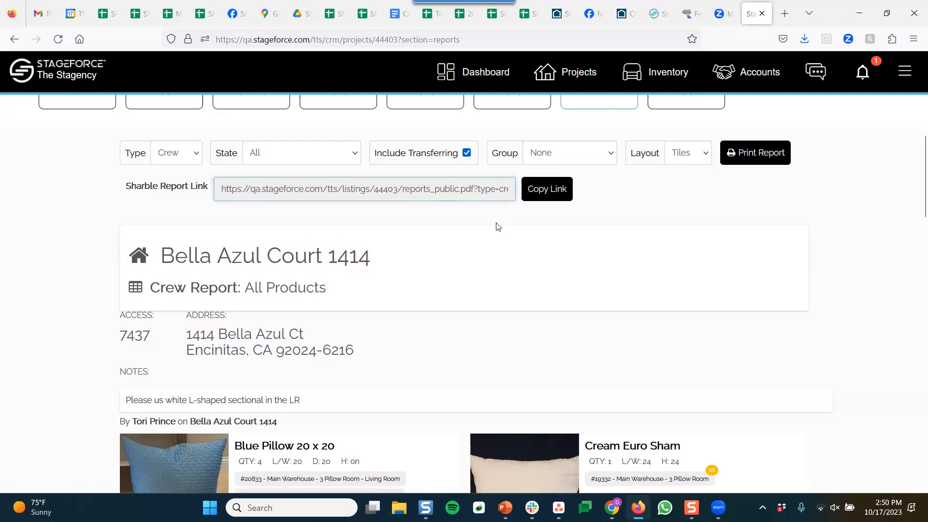
{"action": "scroll", "coordinate": [499, 229], "scroll_direction": "up", "scroll_amount": 1}
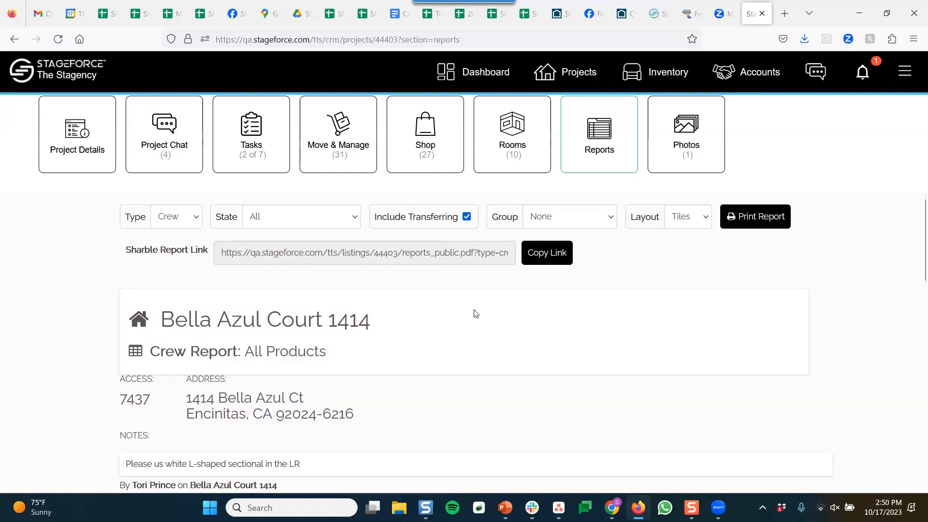
{"action": "scroll", "coordinate": [476, 314], "scroll_direction": "up", "scroll_amount": 1}
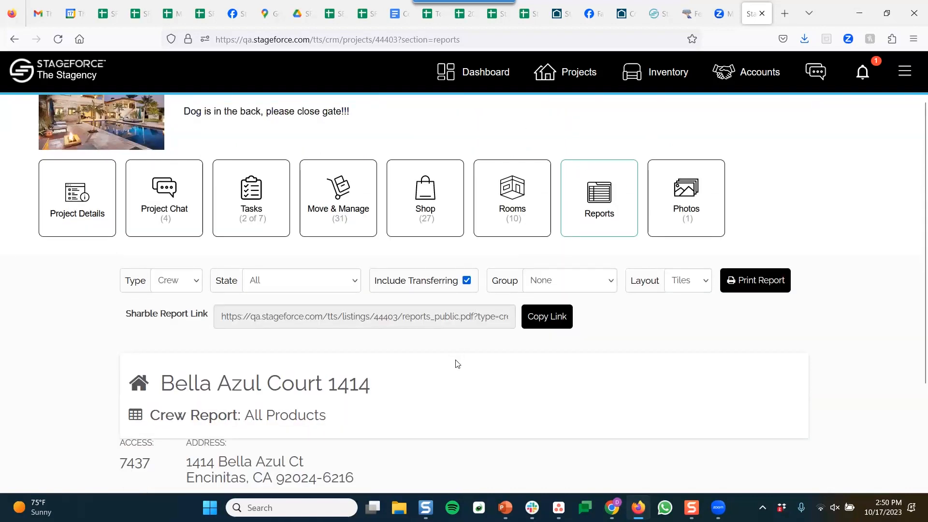
Try grouping the Crew report by Room, then set it back to Primary Category
{"action": "left_click", "coordinate": [551, 282]}
{"action": "left_click", "coordinate": [549, 334]}
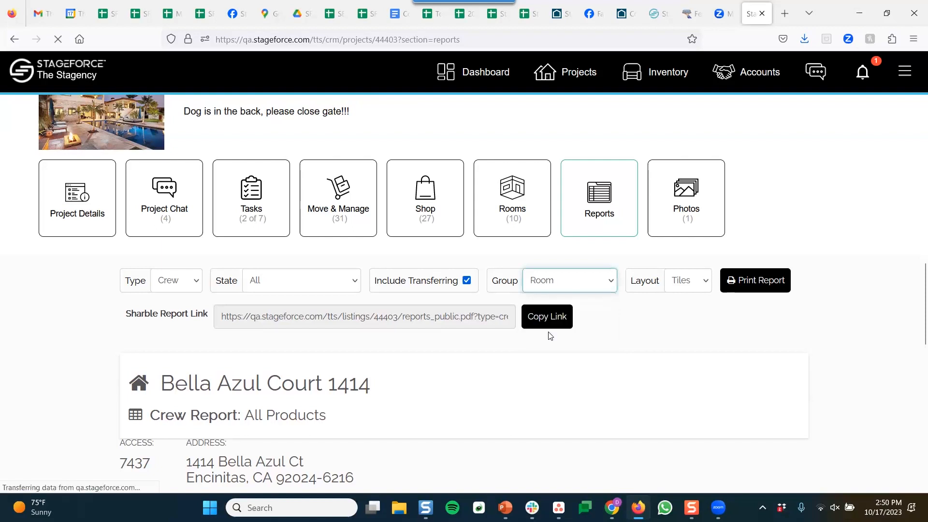
{"action": "left_click", "coordinate": [580, 288]}
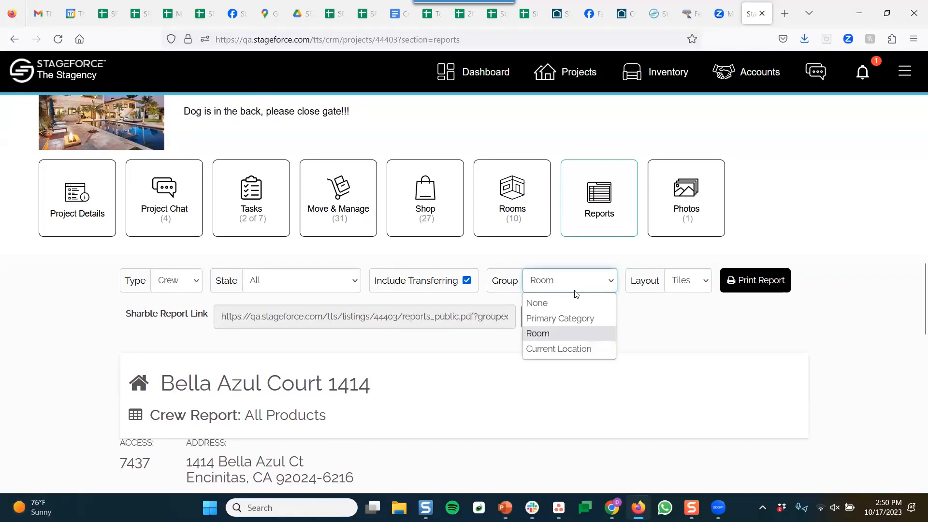
{"action": "left_click", "coordinate": [560, 318]}
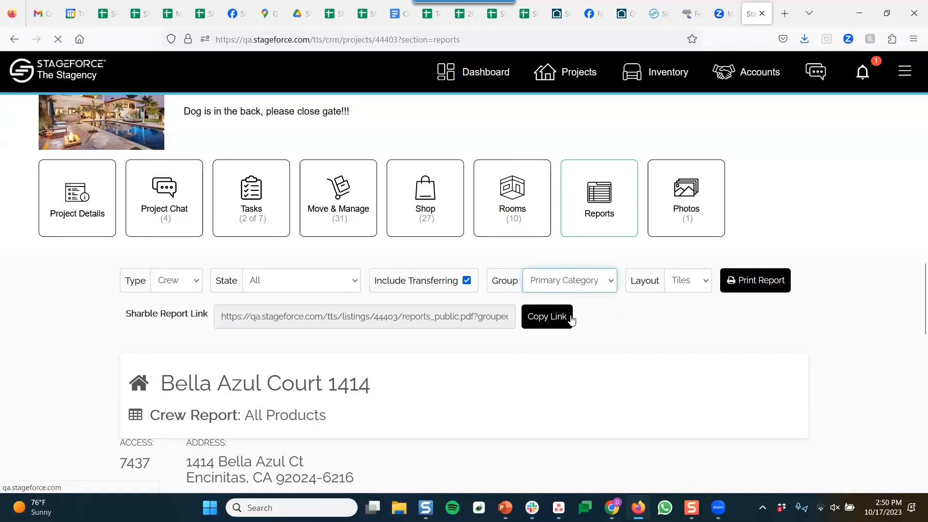
Keep all product states shown and switch the Crew report to Table layout
{"action": "left_click", "coordinate": [337, 284]}
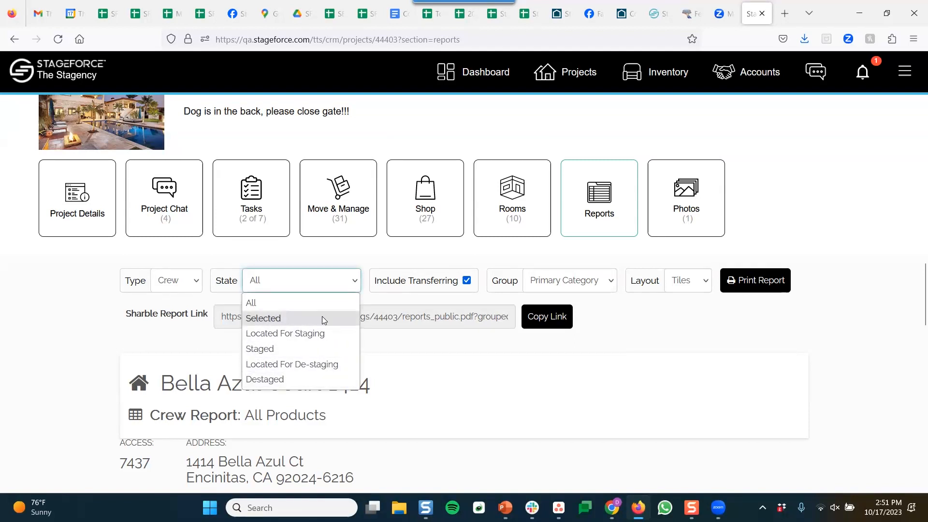
{"action": "left_click", "coordinate": [330, 286]}
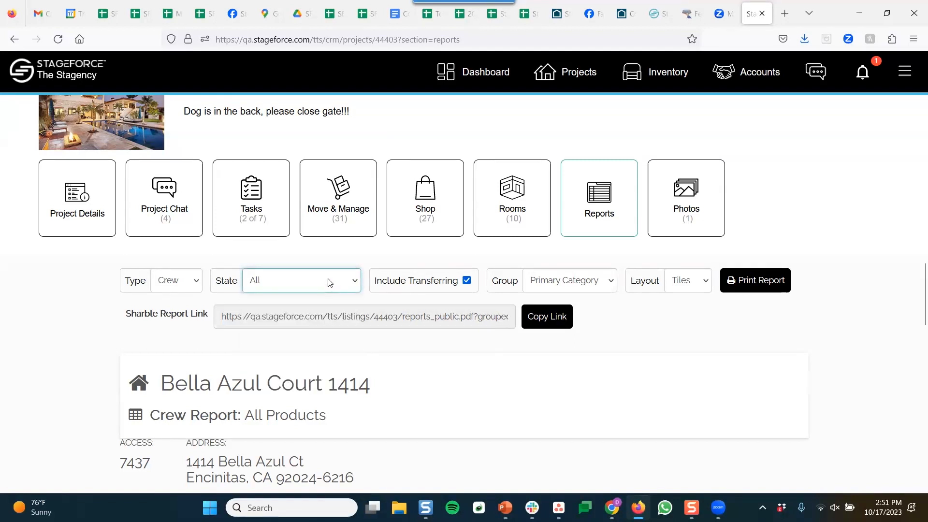
{"action": "left_click", "coordinate": [685, 289]}
{"action": "left_click", "coordinate": [681, 315]}
{"action": "scroll", "coordinate": [488, 402], "scroll_direction": "down", "scroll_amount": 7}
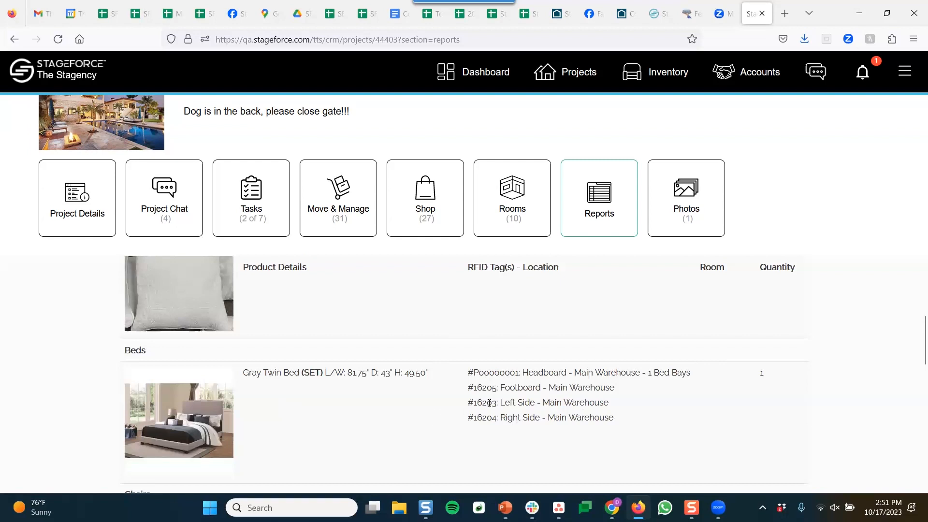
{"action": "scroll", "coordinate": [489, 403], "scroll_direction": "down", "scroll_amount": 5}
{"action": "scroll", "coordinate": [591, 385], "scroll_direction": "up", "scroll_amount": 12}
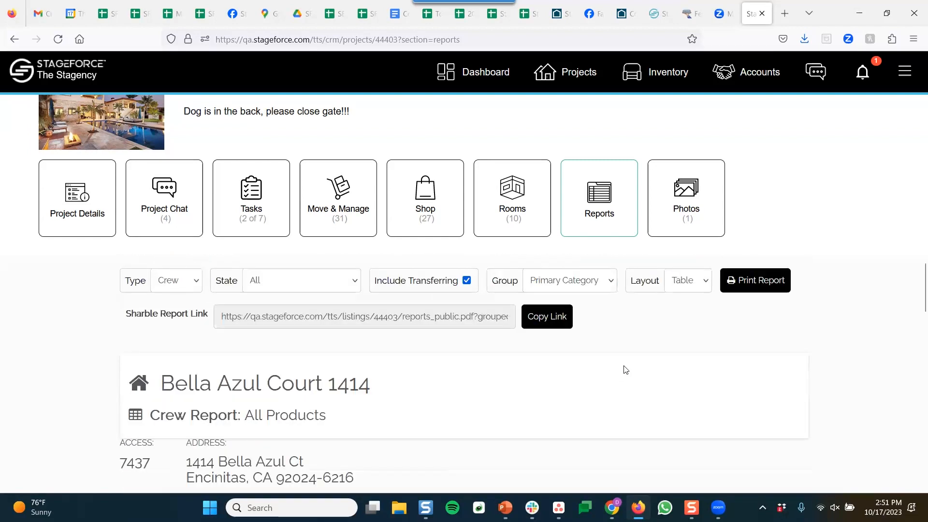
{"action": "scroll", "coordinate": [631, 368], "scroll_direction": "up", "scroll_amount": 1}
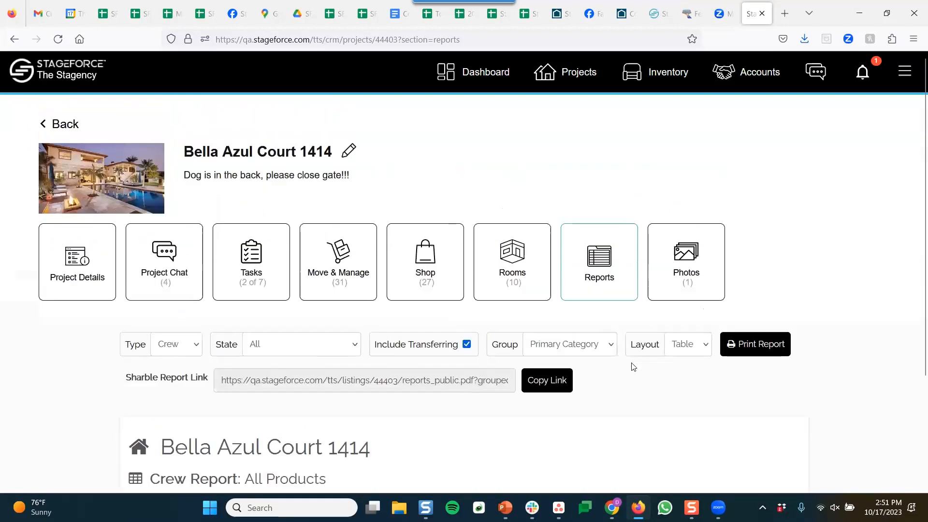
Change the report type to Sales
{"action": "left_click", "coordinate": [190, 348]}
{"action": "left_click", "coordinate": [185, 369]}
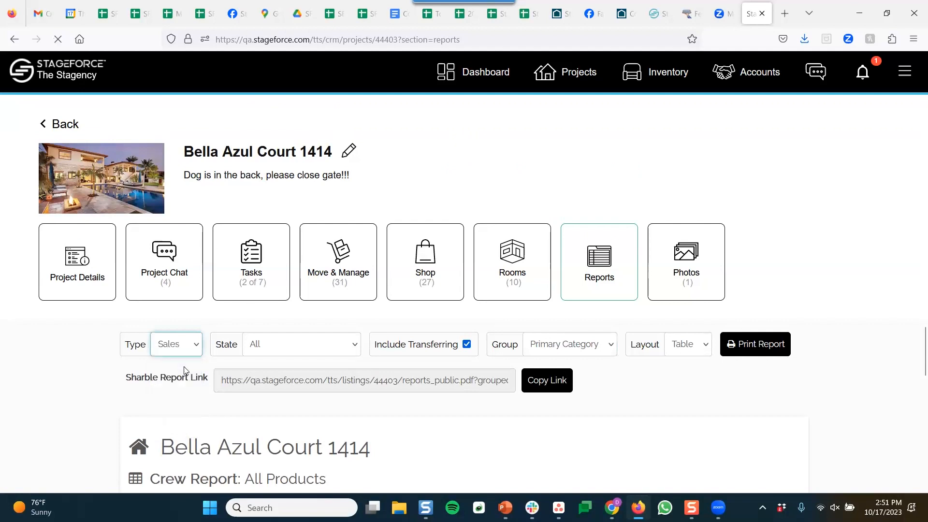
{"action": "scroll", "coordinate": [782, 282], "scroll_direction": "down", "scroll_amount": 4}
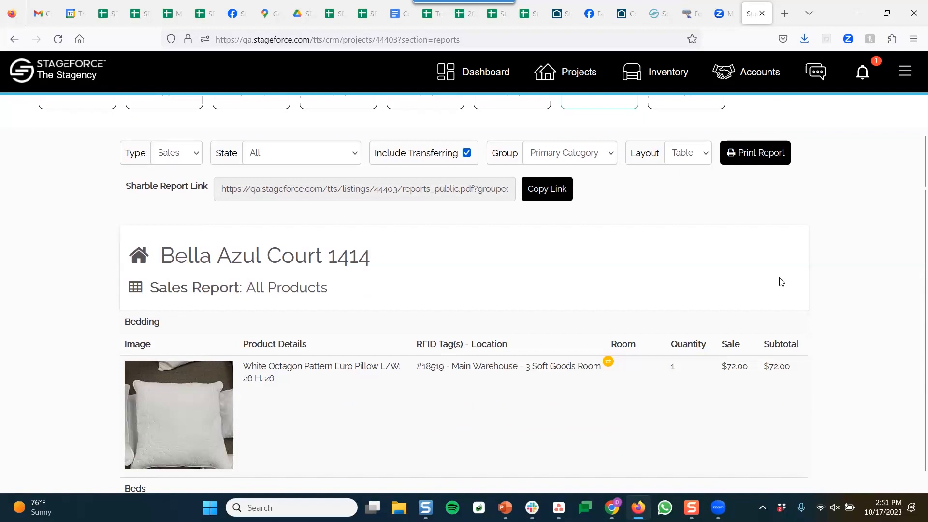
{"action": "scroll", "coordinate": [781, 282], "scroll_direction": "up", "scroll_amount": 2}
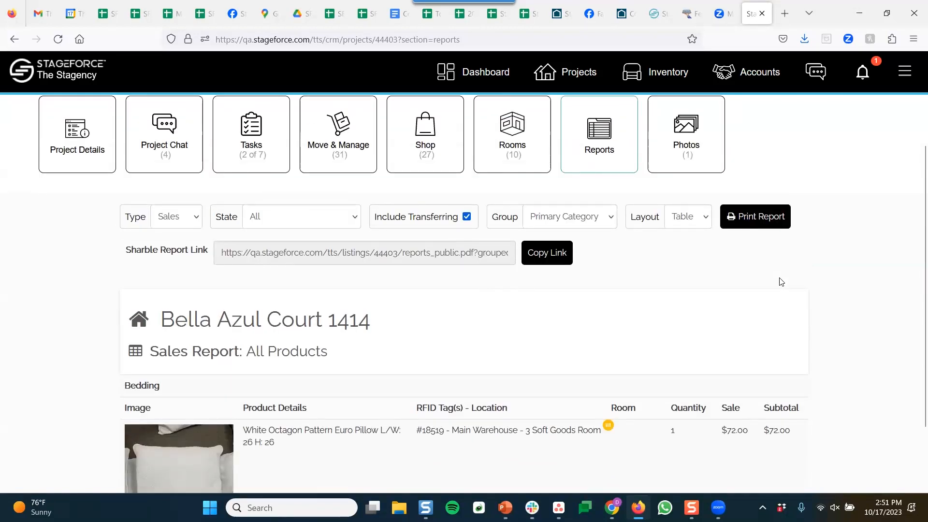
{"action": "scroll", "coordinate": [435, 314], "scroll_direction": "down", "scroll_amount": 1}
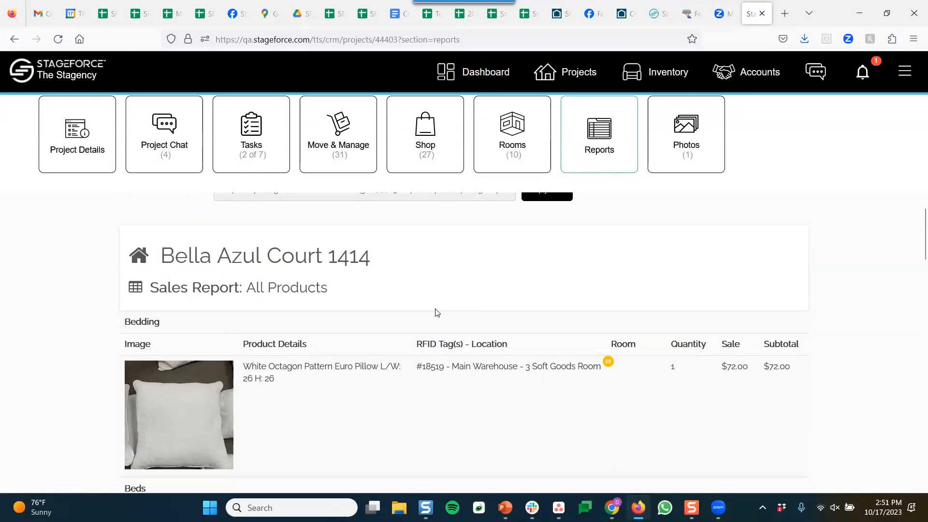
{"action": "scroll", "coordinate": [439, 311], "scroll_direction": "up", "scroll_amount": 1}
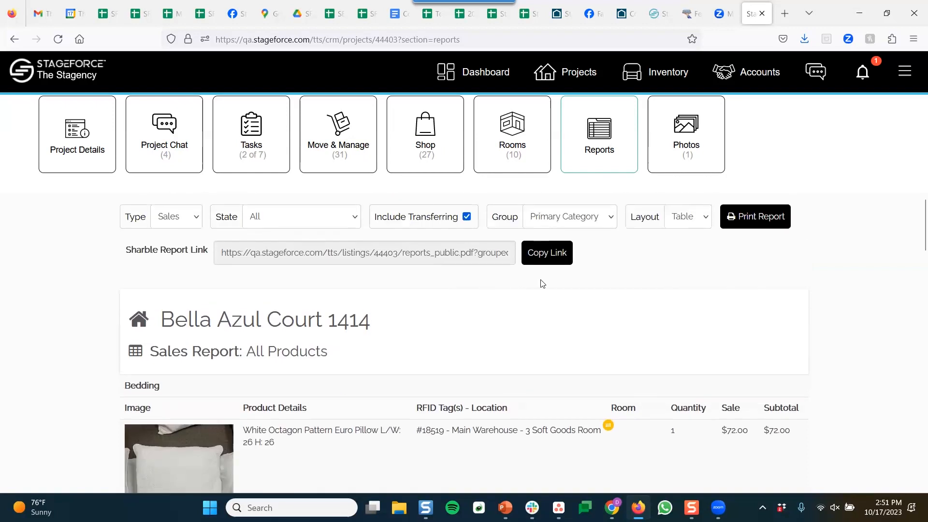
Group the Sales report by Room, with Living Room's $660.00 sofa table first
{"action": "left_click", "coordinate": [589, 216]}
{"action": "left_click", "coordinate": [567, 271]}
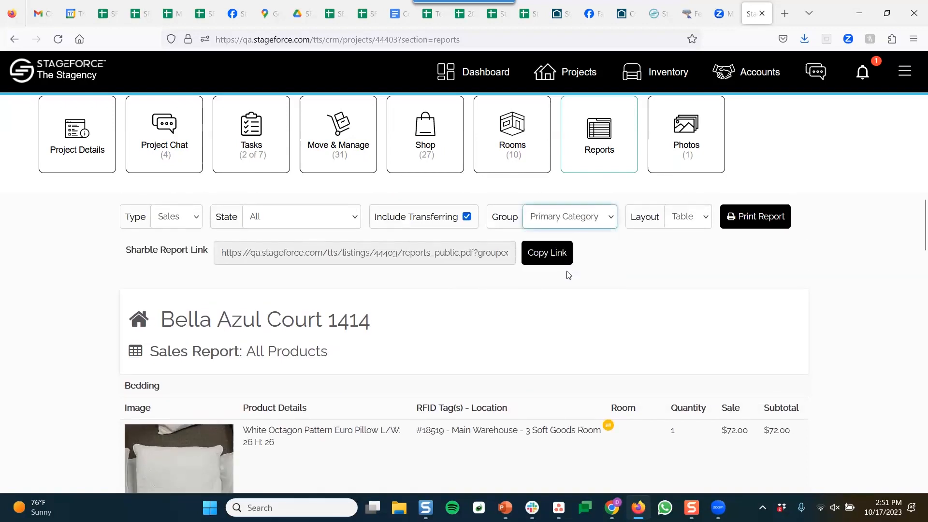
{"action": "scroll", "coordinate": [446, 336], "scroll_direction": "down", "scroll_amount": 1}
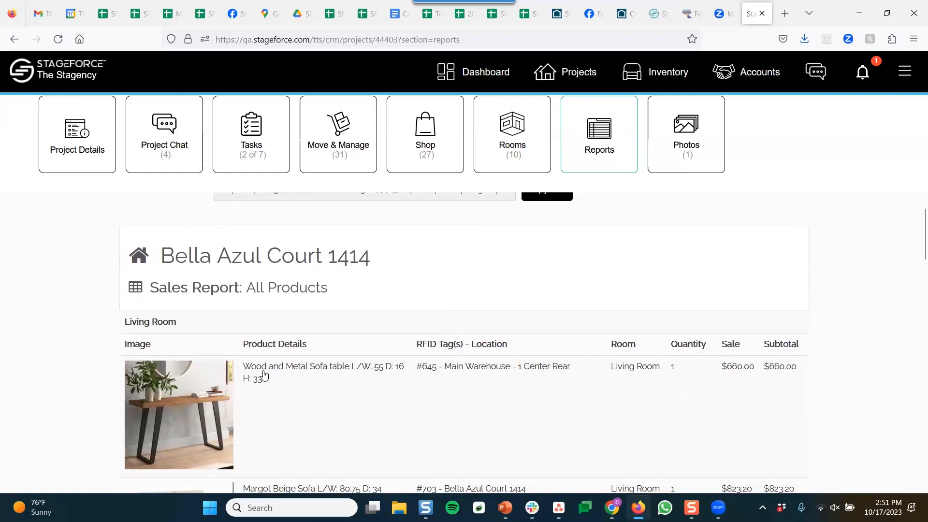
{"action": "scroll", "coordinate": [363, 365], "scroll_direction": "down", "scroll_amount": 2}
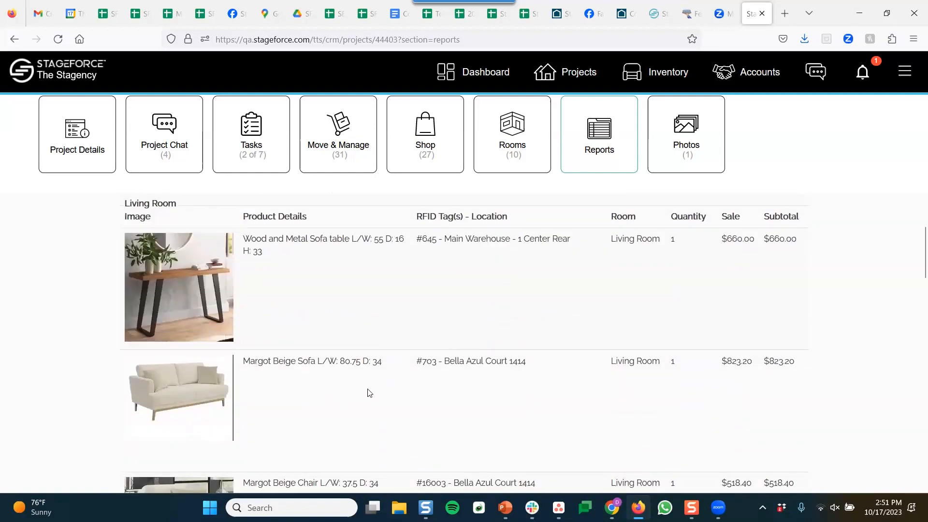
{"action": "scroll", "coordinate": [401, 379], "scroll_direction": "up", "scroll_amount": 1}
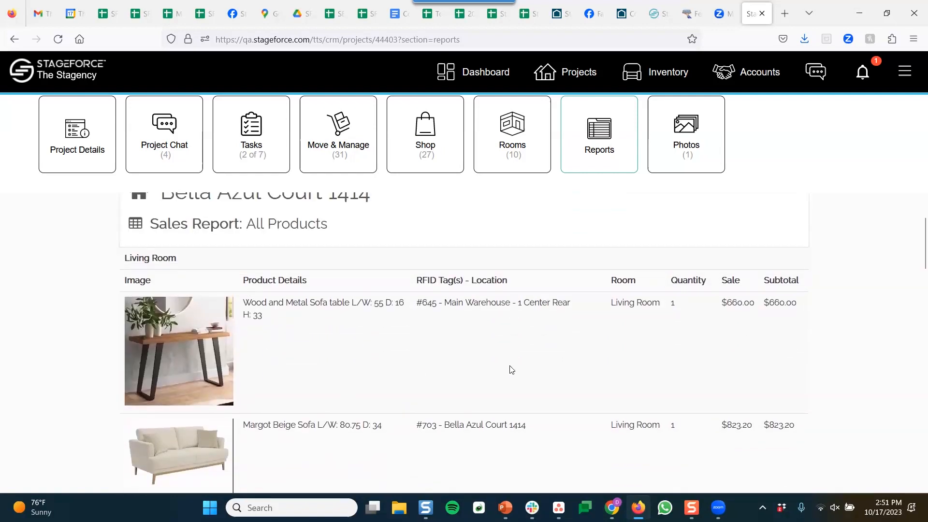
{"action": "scroll", "coordinate": [509, 371], "scroll_direction": "up", "scroll_amount": 2}
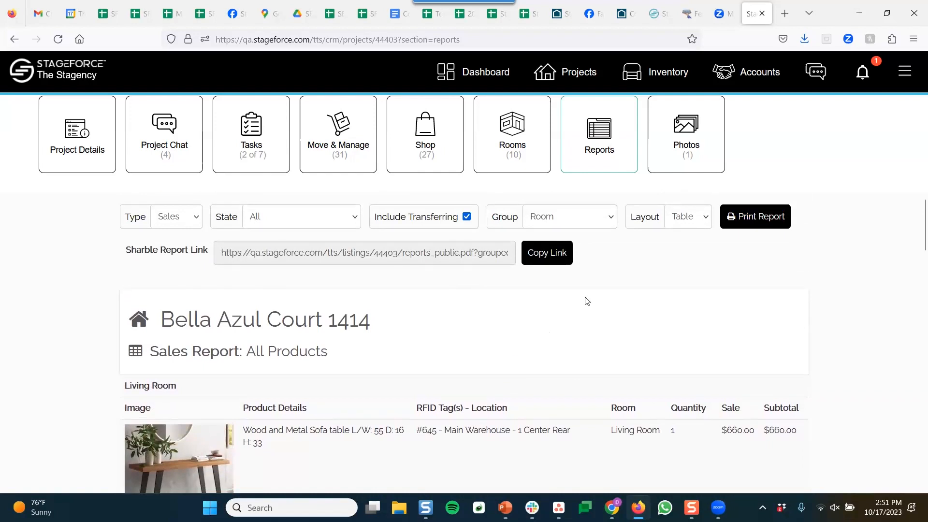
Switch the room-grouped Sales report to Tiles layout, totalling 28 items worth $6949.2
{"action": "left_click", "coordinate": [683, 220]}
{"action": "left_click", "coordinate": [680, 241]}
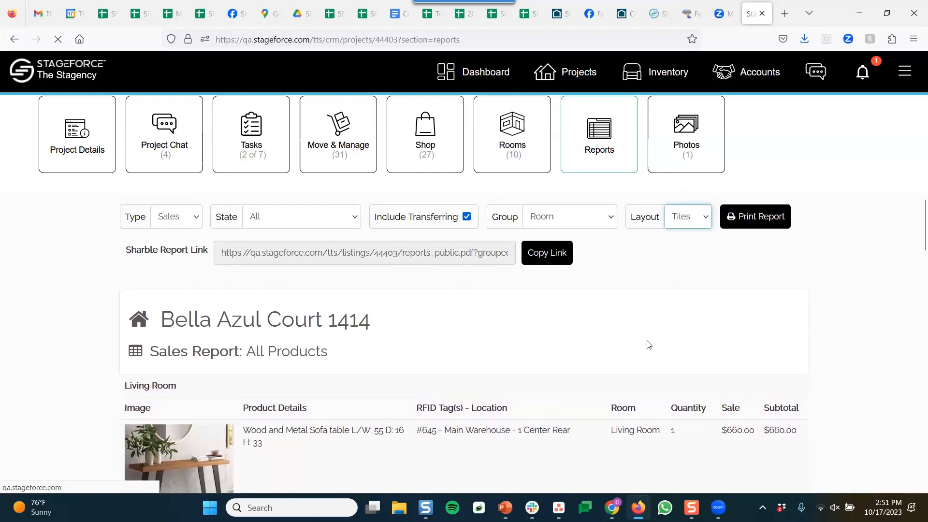
{"action": "scroll", "coordinate": [462, 399], "scroll_direction": "down", "scroll_amount": 2}
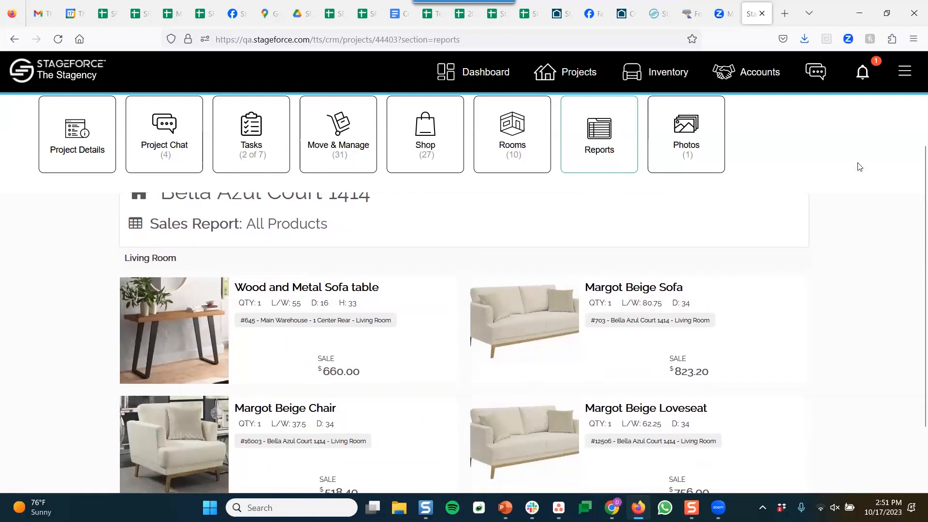
{"action": "scroll", "coordinate": [859, 166], "scroll_direction": "down", "scroll_amount": 1}
{"action": "scroll", "coordinate": [860, 166], "scroll_direction": "down", "scroll_amount": 1}
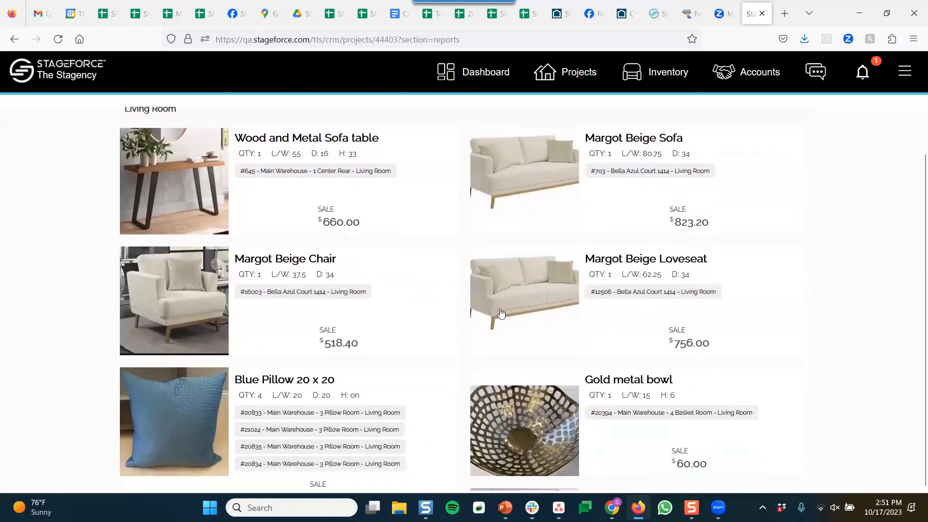
{"action": "scroll", "coordinate": [422, 329], "scroll_direction": "down", "scroll_amount": 6}
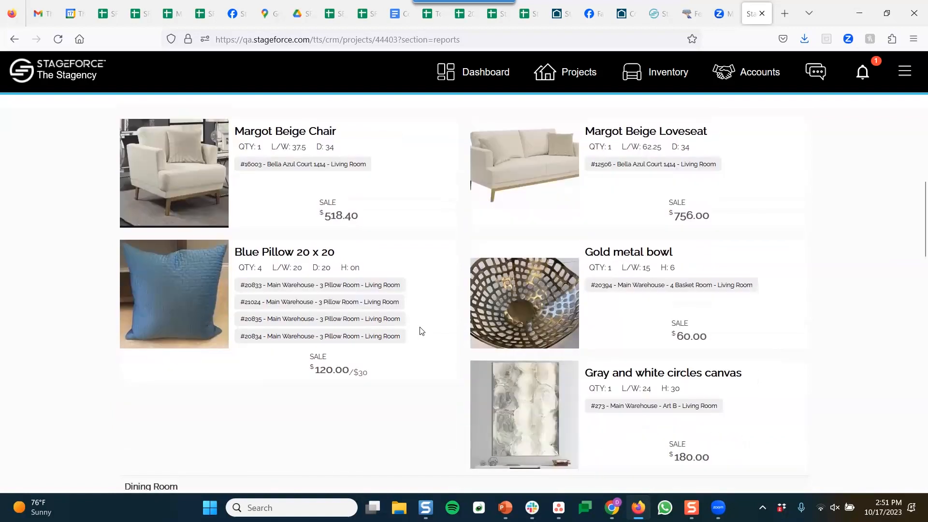
{"action": "scroll", "coordinate": [421, 333], "scroll_direction": "down", "scroll_amount": 6}
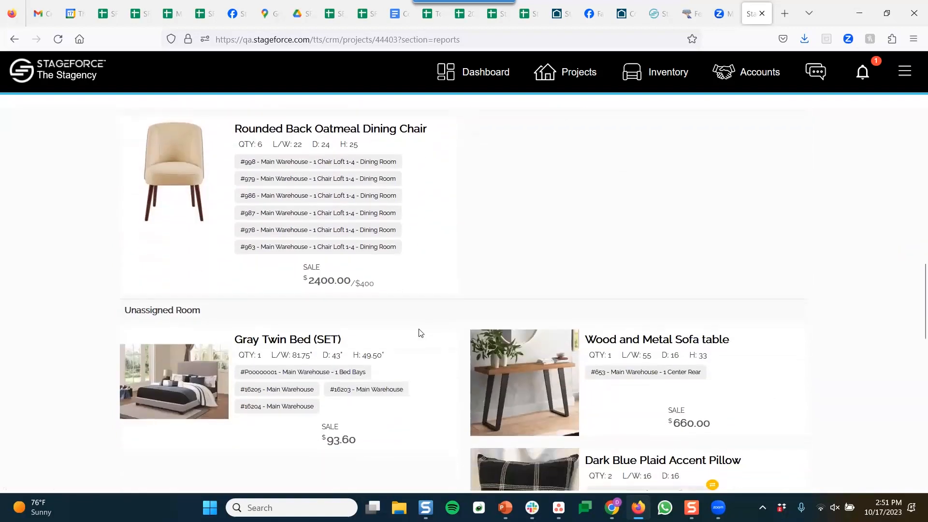
{"action": "scroll", "coordinate": [421, 335], "scroll_direction": "down", "scroll_amount": 2}
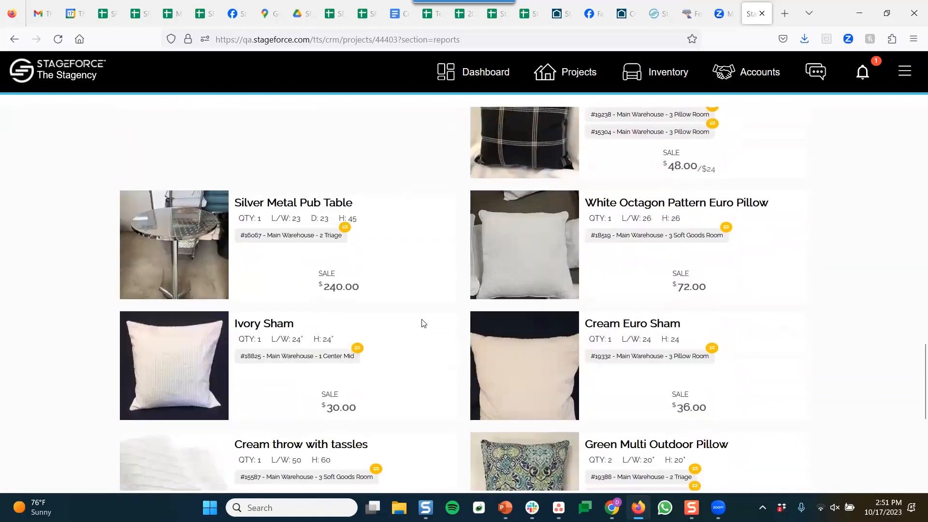
{"action": "scroll", "coordinate": [422, 324], "scroll_direction": "down", "scroll_amount": 5}
{"action": "scroll", "coordinate": [426, 321], "scroll_direction": "up", "scroll_amount": 12}
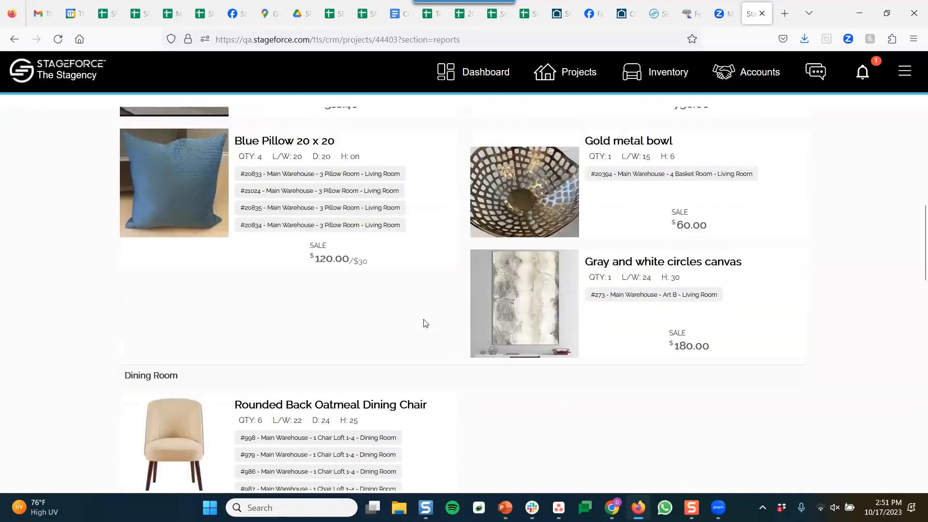
{"action": "scroll", "coordinate": [426, 324], "scroll_direction": "up", "scroll_amount": 15}
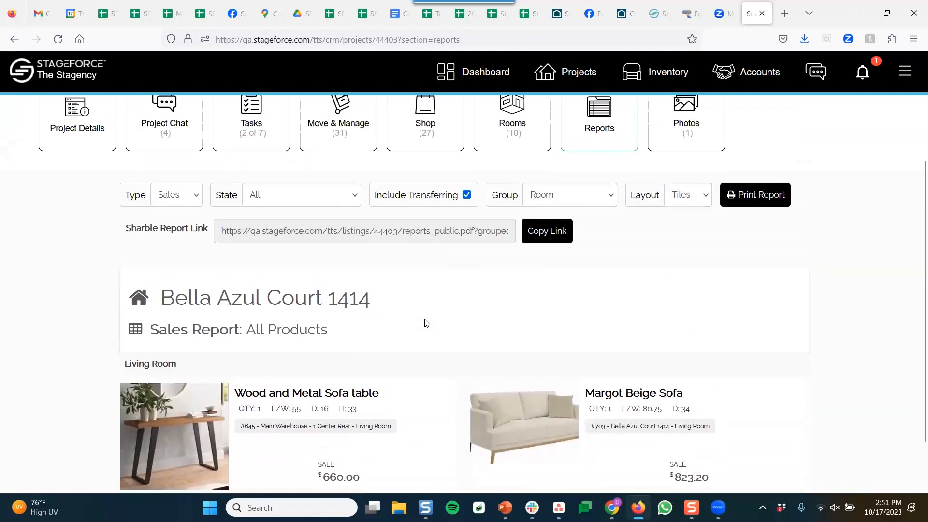
{"action": "scroll", "coordinate": [426, 324], "scroll_direction": "up", "scroll_amount": 2}
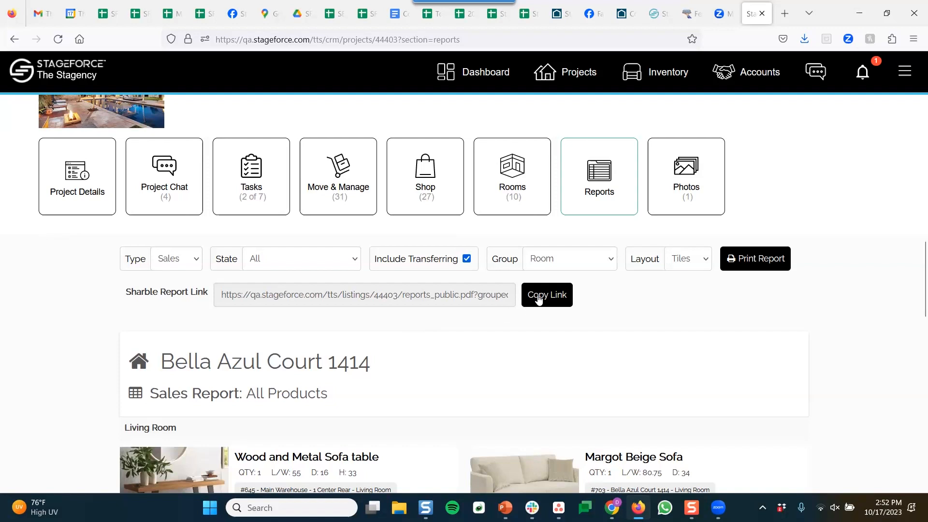
Copy the Sales report's shareable link to the clipboard
{"action": "left_click", "coordinate": [564, 296]}
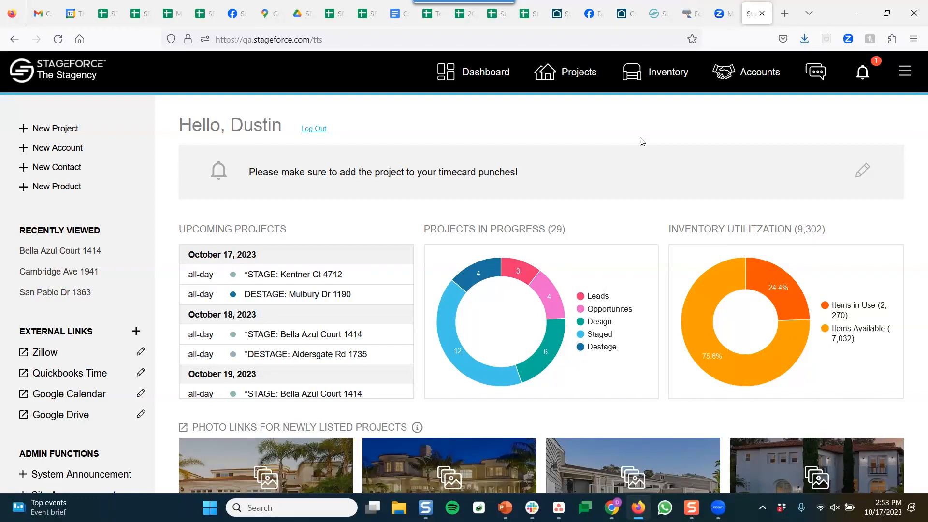
Go through the Accounts list to the Projects overview arranged by status from Lead to Closed
{"action": "left_click", "coordinate": [754, 83]}
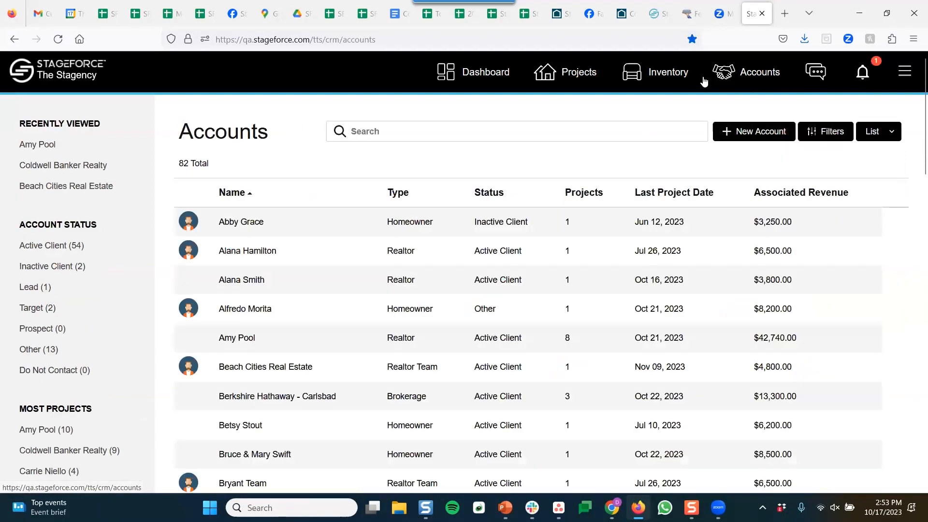
{"action": "left_click", "coordinate": [577, 73]}
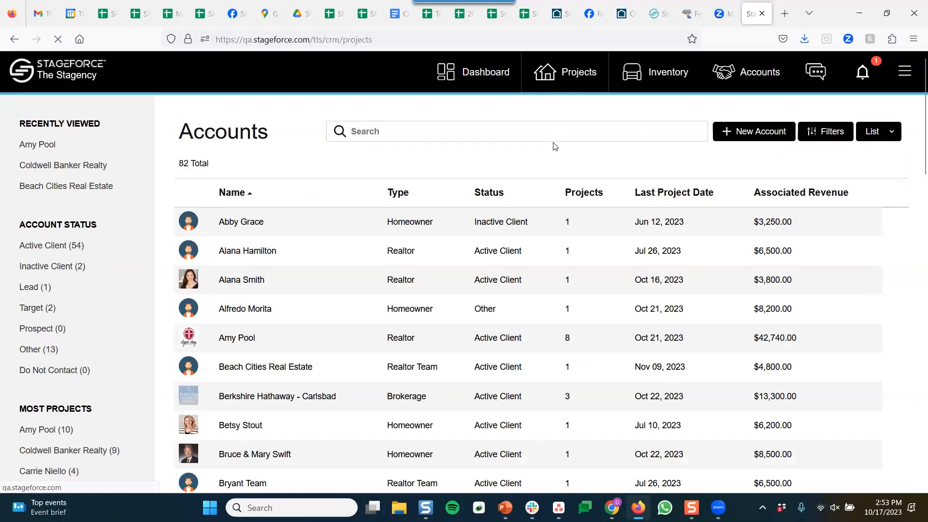